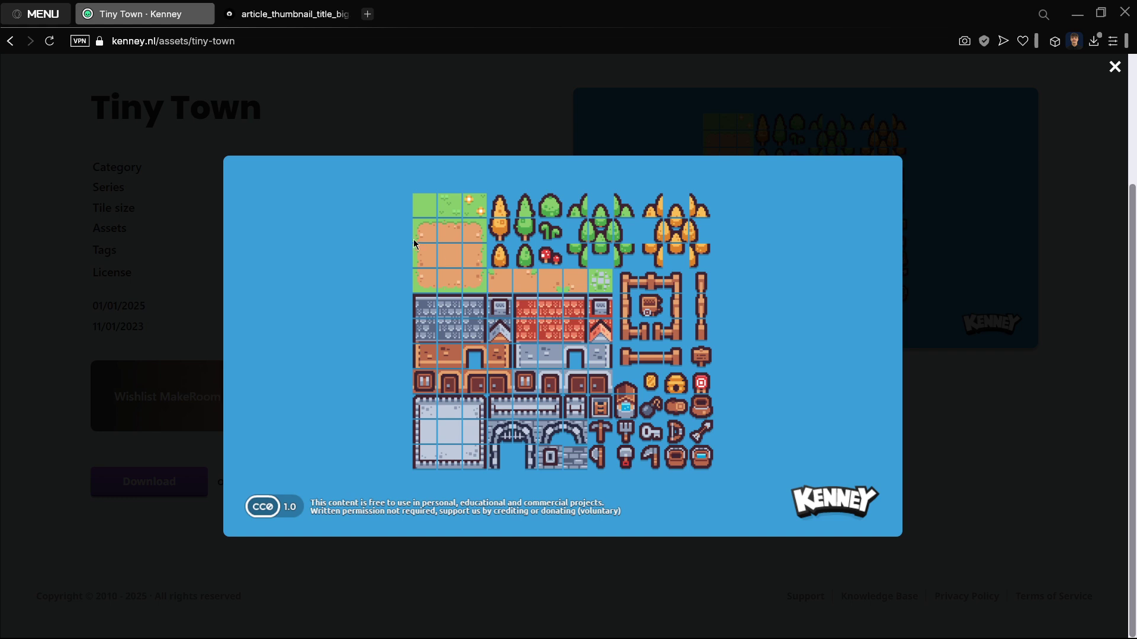
# Step: Compare the Tiny Town tile sheet preview with the juicybeast.com platformer level image
pyautogui.click(254, 7)
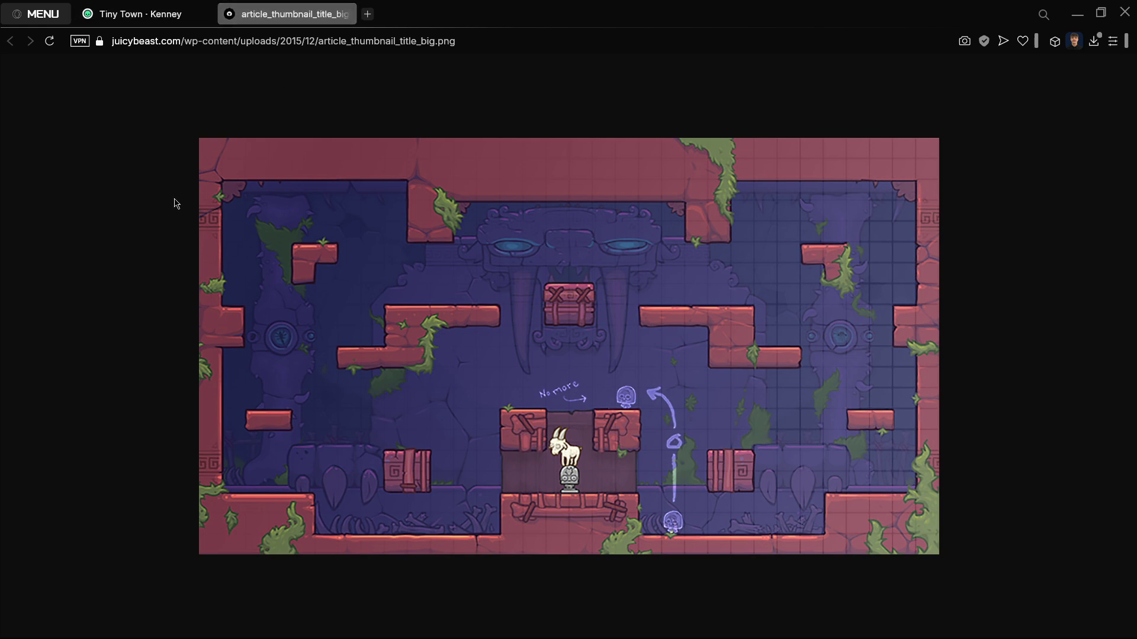
pyautogui.click(112, 13)
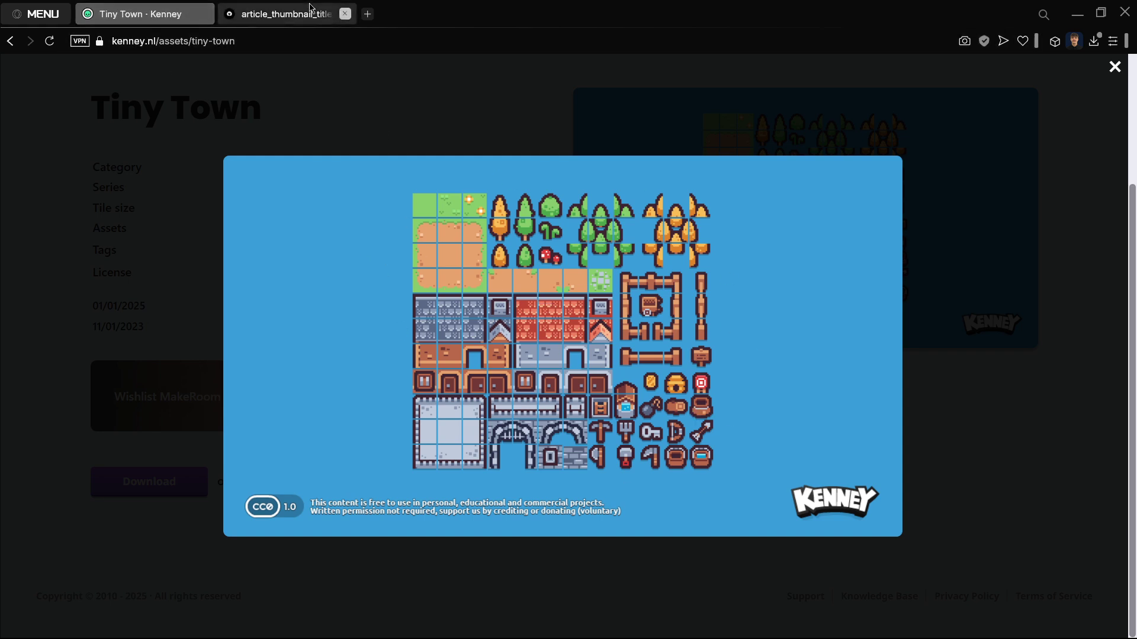
pyautogui.click(279, 14)
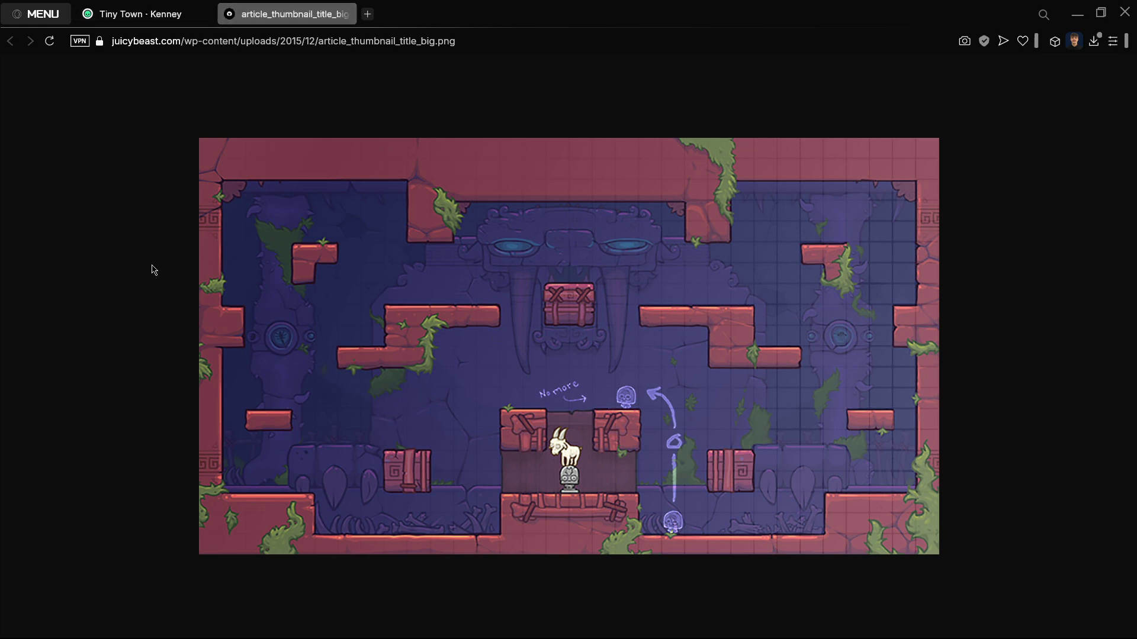
# Step: Switch to Microsoft Whiteboard and draw a freehand light blue outline around the entire tile sheet image
pyautogui.hotkey('alt', 'Tab')
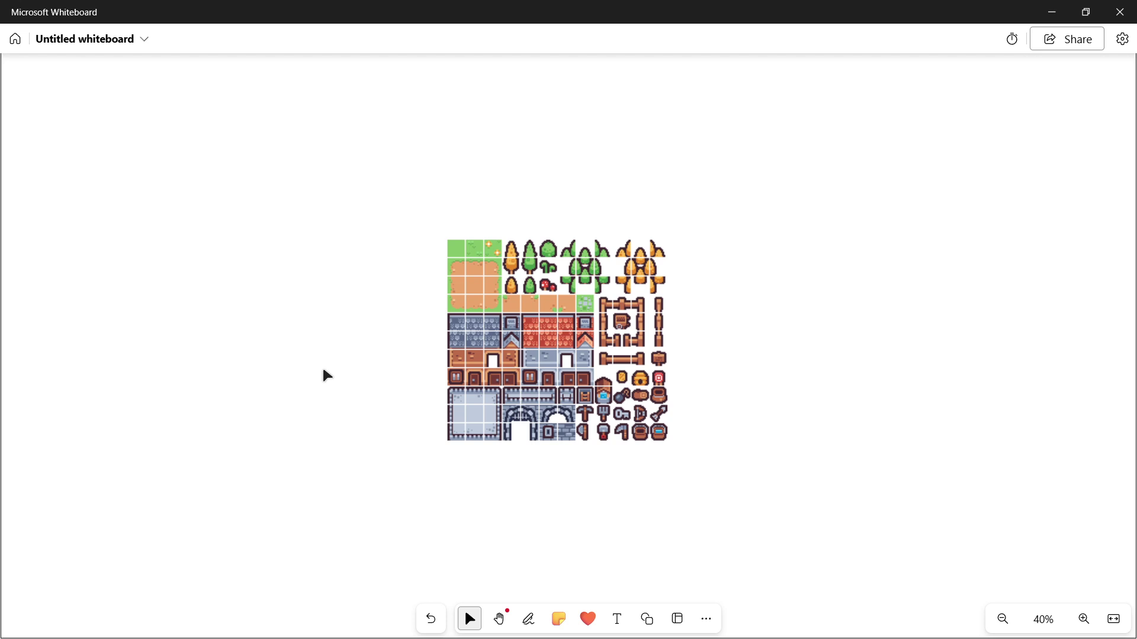
pyautogui.keyDown('ctrl'); pyautogui.scroll(3, 450, 332); pyautogui.keyUp('ctrl')
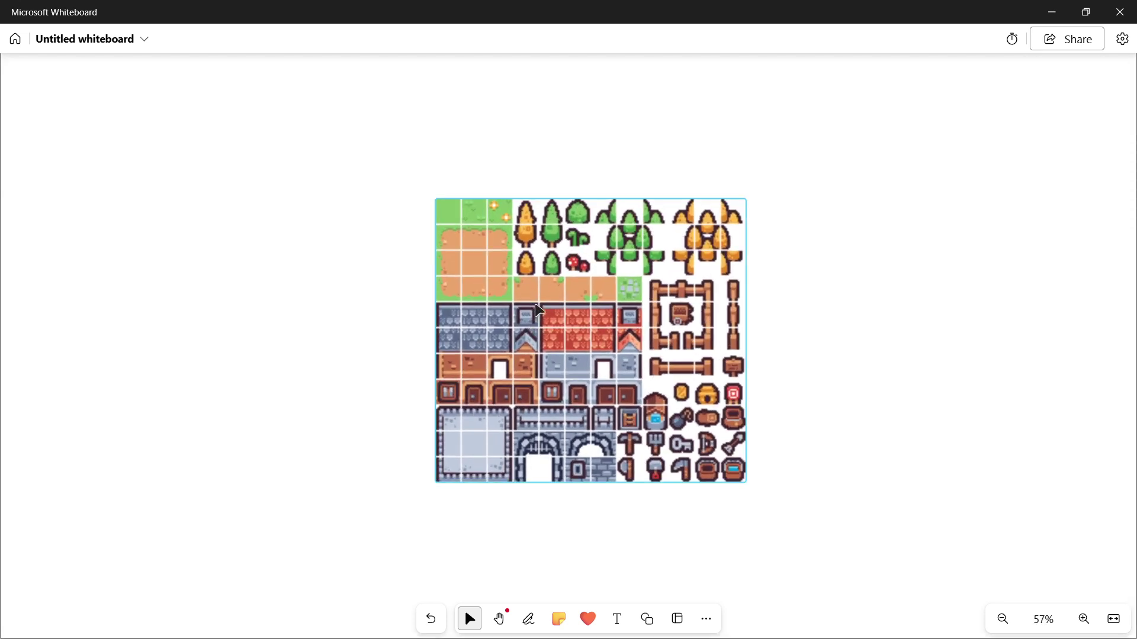
pyautogui.moveTo(409, 328)
pyautogui.mouseDown(button='right')
pyautogui.moveTo(432, 337)
pyautogui.moveTo(395, 331)
pyautogui.mouseUp(button='right')
pyautogui.keyDown('ctrl'); pyautogui.scroll(2, 429, 350); pyautogui.keyUp('ctrl')
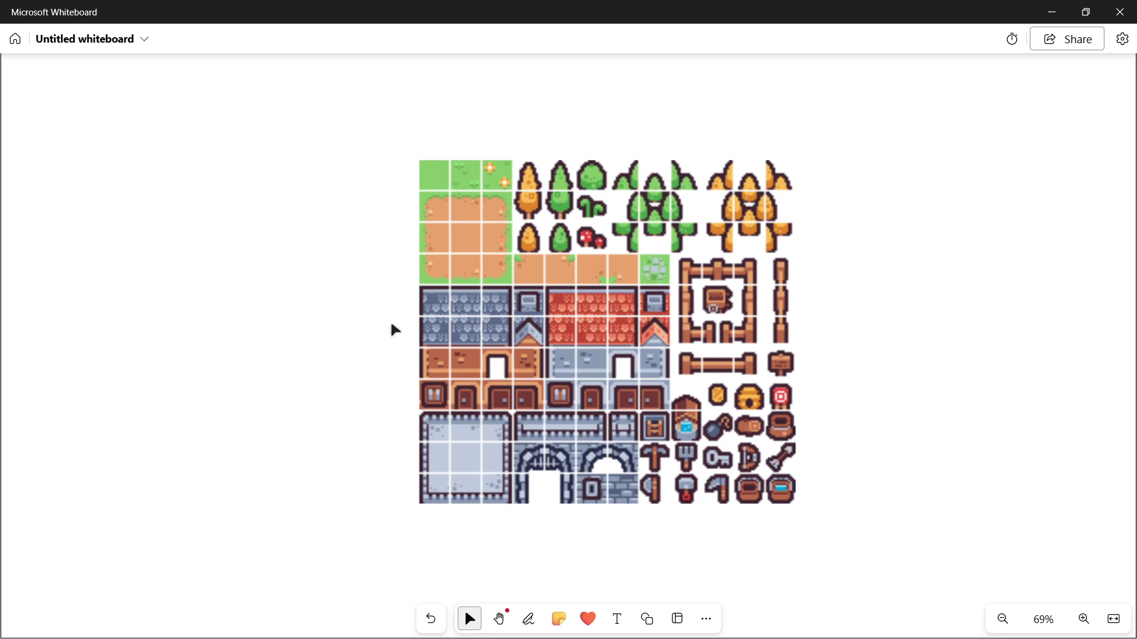
pyautogui.click(529, 619)
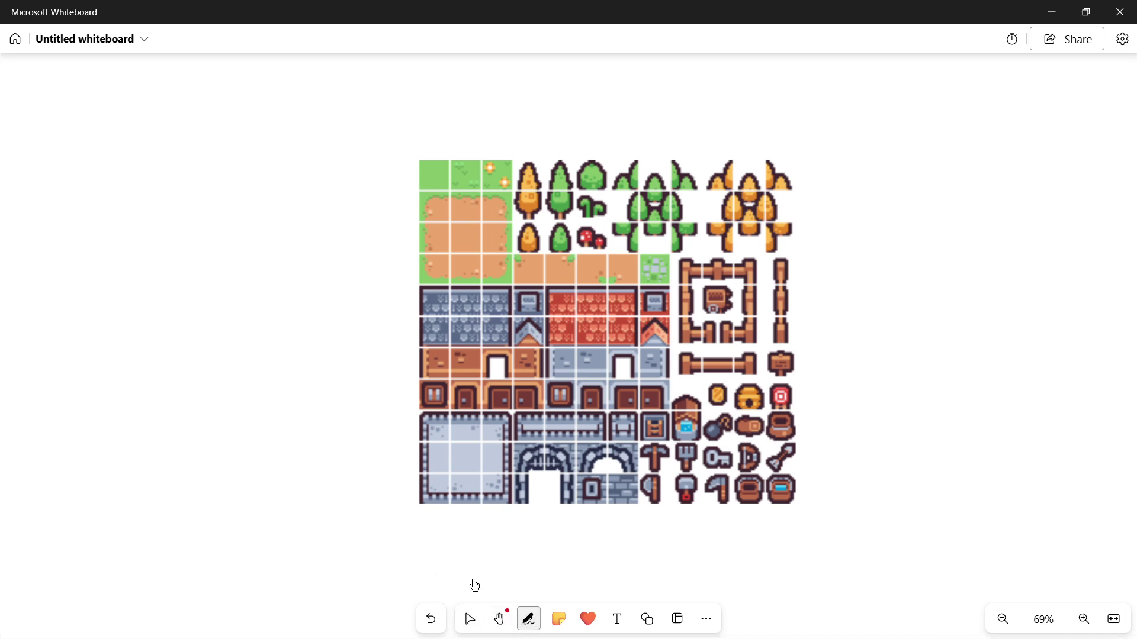
pyautogui.click(461, 585)
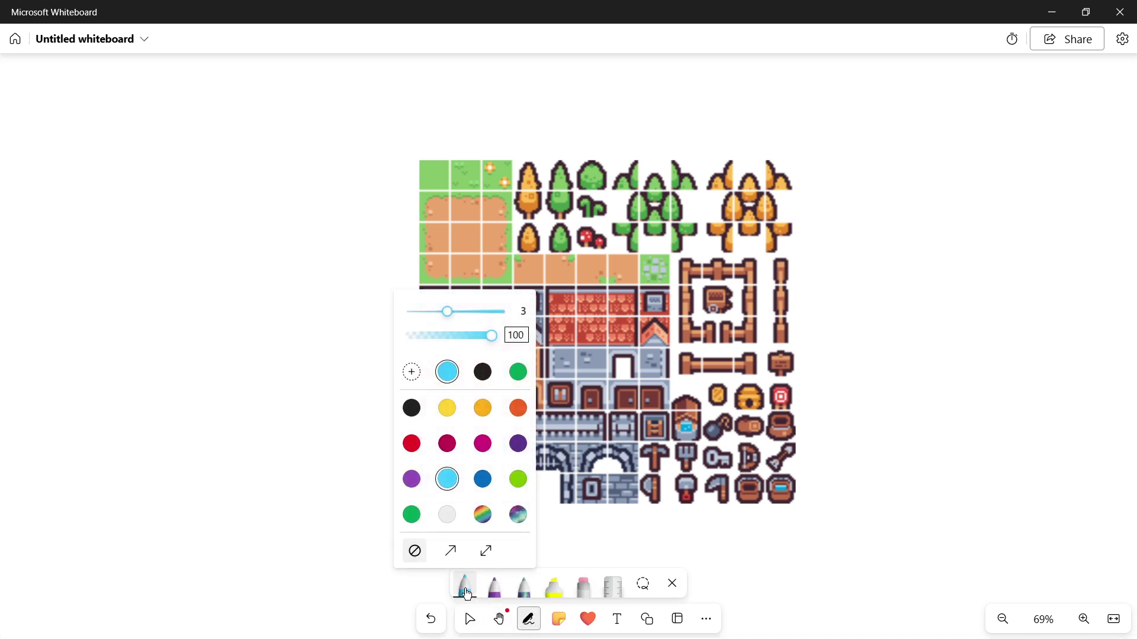
pyautogui.click(461, 587)
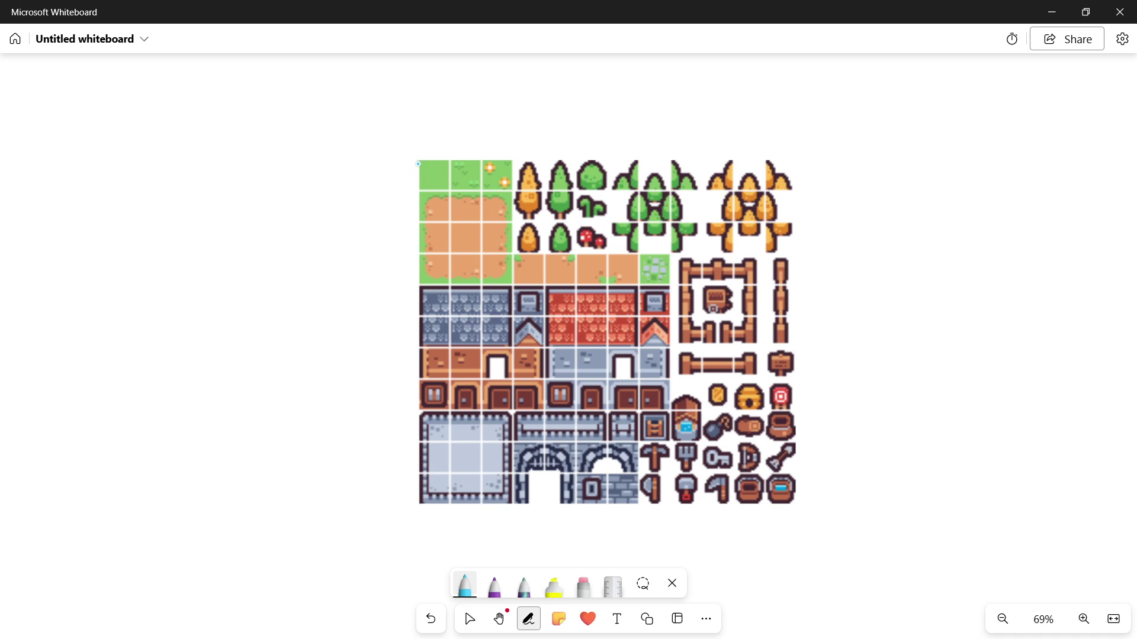
pyautogui.moveTo(418, 164)
pyautogui.mouseDown()
pyautogui.moveTo(421, 508)
pyautogui.moveTo(485, 526)
pyautogui.moveTo(814, 508)
pyautogui.moveTo(833, 377)
pyautogui.moveTo(813, 291)
pyautogui.moveTo(828, 201)
pyautogui.moveTo(822, 147)
pyautogui.moveTo(794, 128)
pyautogui.moveTo(680, 128)
pyautogui.moveTo(417, 147)
pyautogui.moveTo(413, 179)
pyautogui.mouseUp()
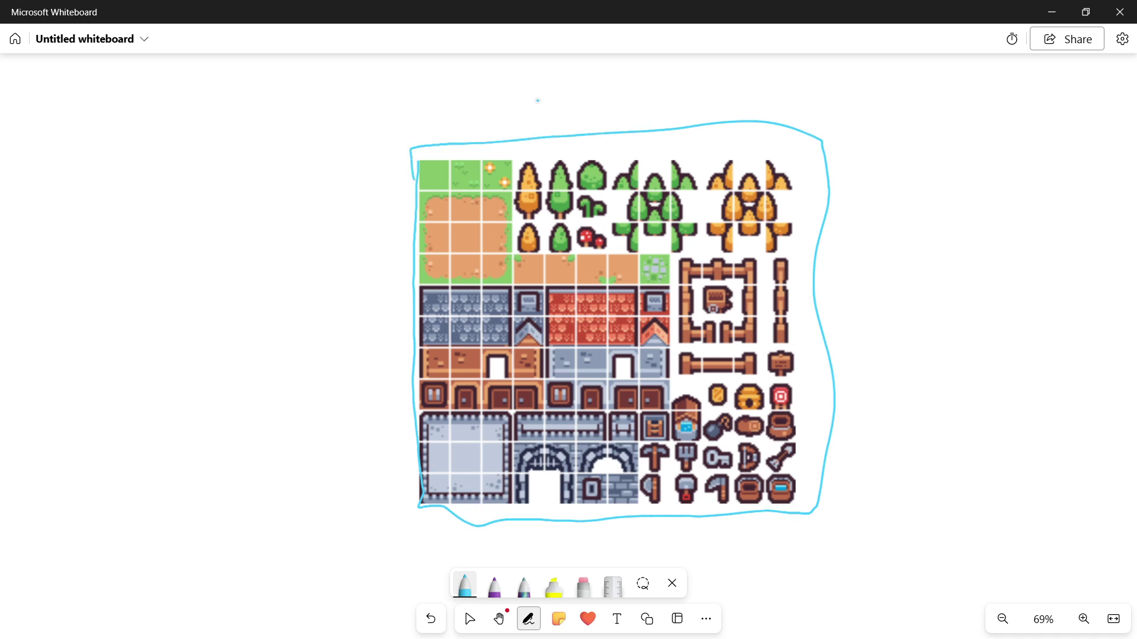
# Step: Draw an arrow up from the blue outline and handwrite the label "TILE MAP" above the tile sheet
pyautogui.moveTo(539, 137)
pyautogui.mouseDown()
pyautogui.moveTo(564, 101)
pyautogui.moveTo(603, 118)
pyautogui.mouseUp()
pyautogui.moveTo(589, 93)
pyautogui.mouseDown()
pyautogui.moveTo(612, 93)
pyautogui.moveTo(631, 120)
pyautogui.moveTo(678, 122)
pyautogui.moveTo(680, 109)
pyautogui.mouseUp()
pyautogui.click(623, 93)
pyautogui.moveTo(666, 100)
pyautogui.mouseDown()
pyautogui.moveTo(710, 93)
pyautogui.moveTo(730, 109)
pyautogui.moveTo(755, 111)
pyautogui.mouseUp()
pyautogui.moveTo(739, 104); pyautogui.dragTo(762, 98)
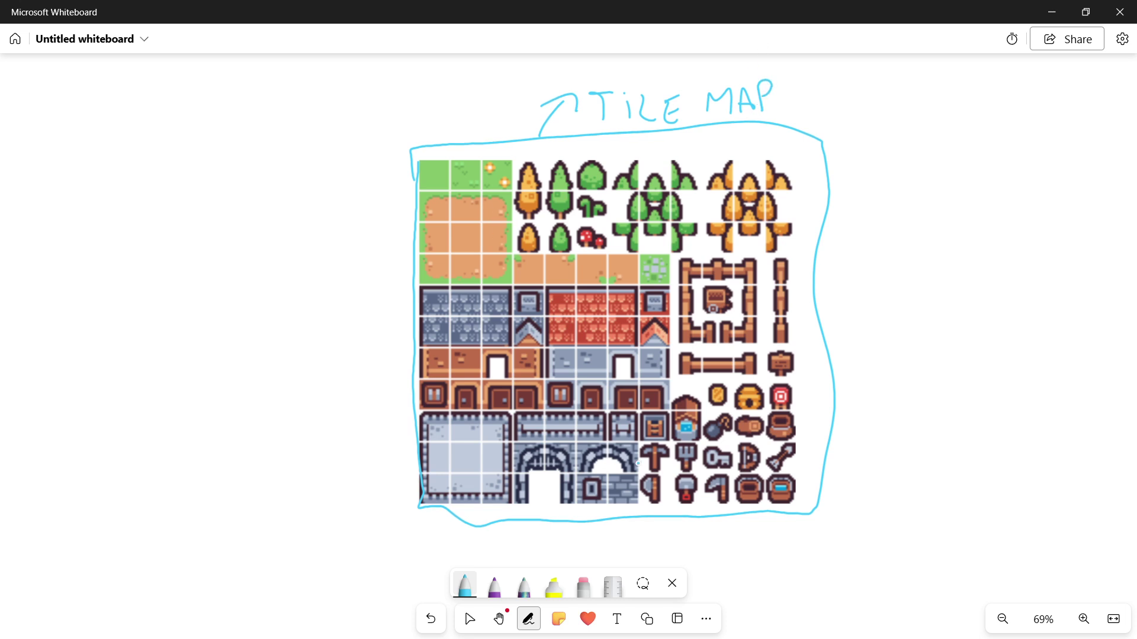
pyautogui.moveTo(799, 348); pyautogui.dragTo(785, 377)
pyautogui.hotkey('ctrl', 'z')
# Step: Draw an arrow after "TILE MAP" and handwrite "COLLECTION" beside it in light blue
pyautogui.moveTo(818, 101); pyautogui.dragTo(792, 105)
pyautogui.moveTo(817, 93)
pyautogui.mouseDown()
pyautogui.moveTo(821, 117)
pyautogui.moveTo(837, 104)
pyautogui.moveTo(858, 113)
pyautogui.mouseUp()
pyautogui.moveTo(874, 95)
pyautogui.mouseDown()
pyautogui.moveTo(906, 111)
pyautogui.moveTo(946, 116)
pyautogui.moveTo(945, 106)
pyautogui.mouseUp()
pyautogui.moveTo(928, 95); pyautogui.dragTo(944, 93)
pyautogui.moveTo(962, 92); pyautogui.dragTo(963, 116)
pyautogui.moveTo(972, 109); pyautogui.dragTo(980, 107)
pyautogui.click(969, 103)
pyautogui.click(976, 104)
pyautogui.moveTo(987, 97)
pyautogui.mouseDown()
pyautogui.moveTo(989, 116)
pyautogui.moveTo(1002, 104)
pyautogui.mouseUp()
pyautogui.moveTo(1011, 116); pyautogui.dragTo(1037, 94)
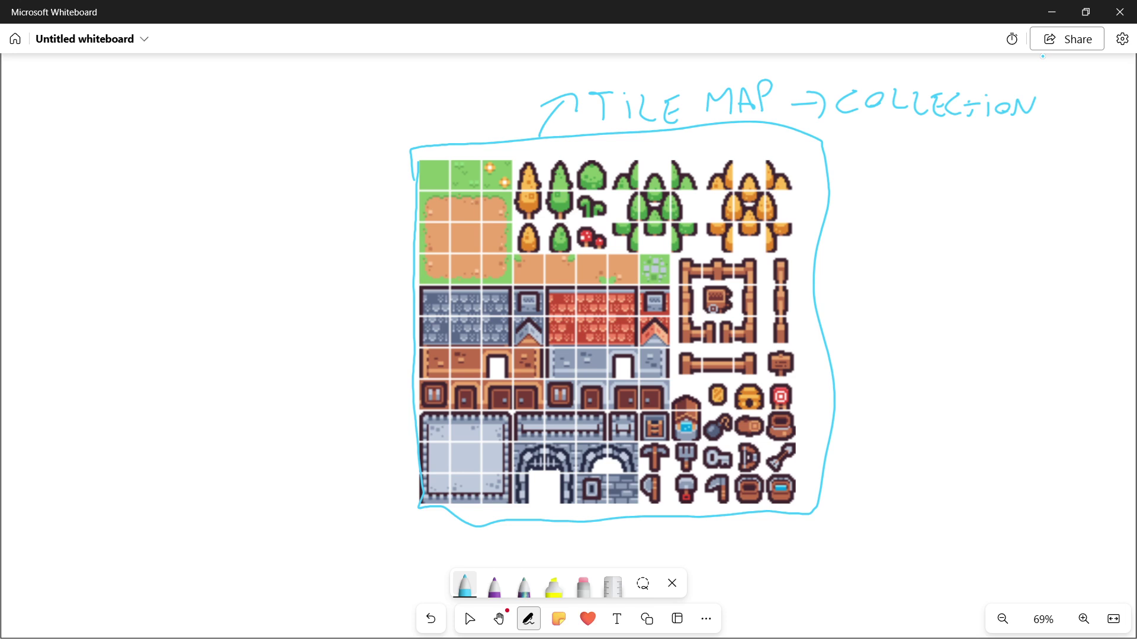
# Step: Set the pen color to dark red and outline each of the three grass tiles in the sheet's top row
pyautogui.click(465, 587)
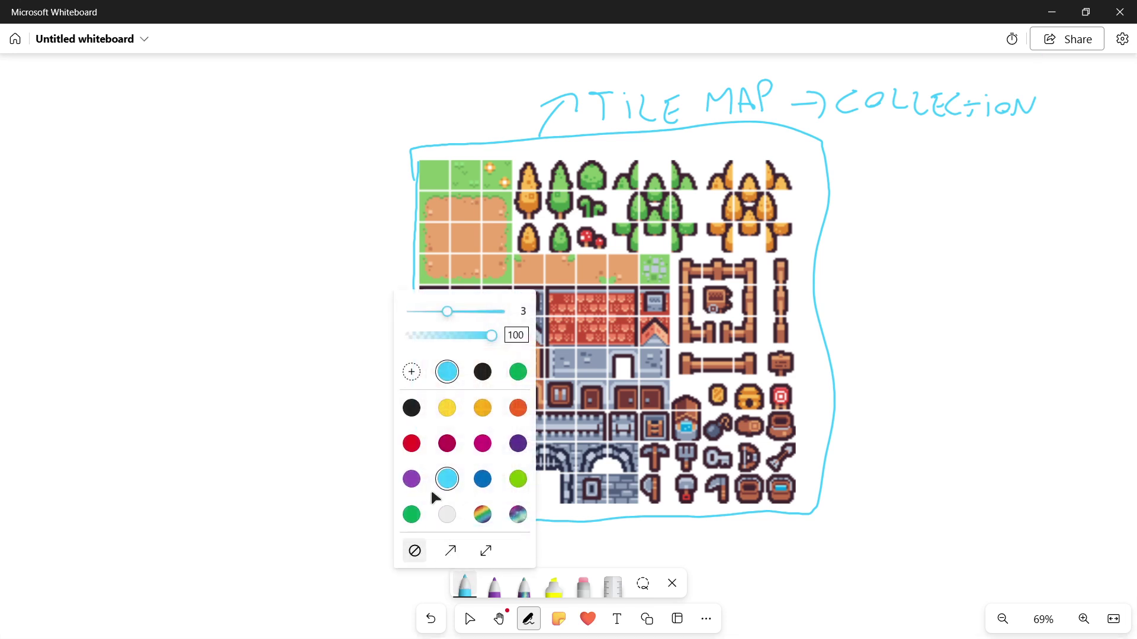
pyautogui.click(412, 514)
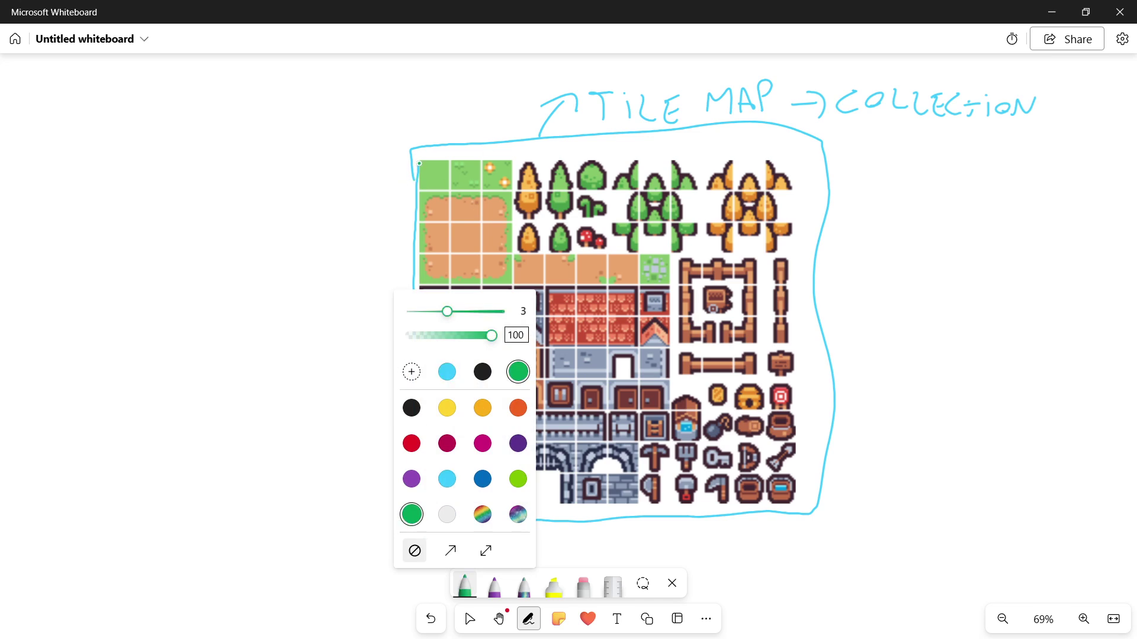
pyautogui.click(418, 161)
pyautogui.click(465, 586)
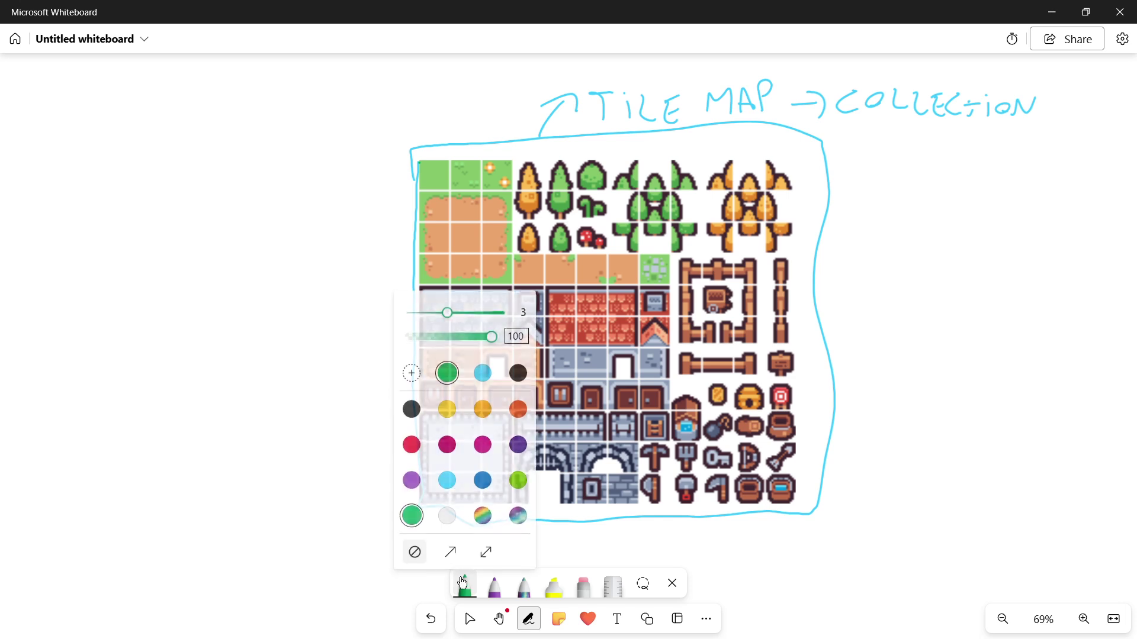
pyautogui.click(447, 444)
pyautogui.click(419, 161)
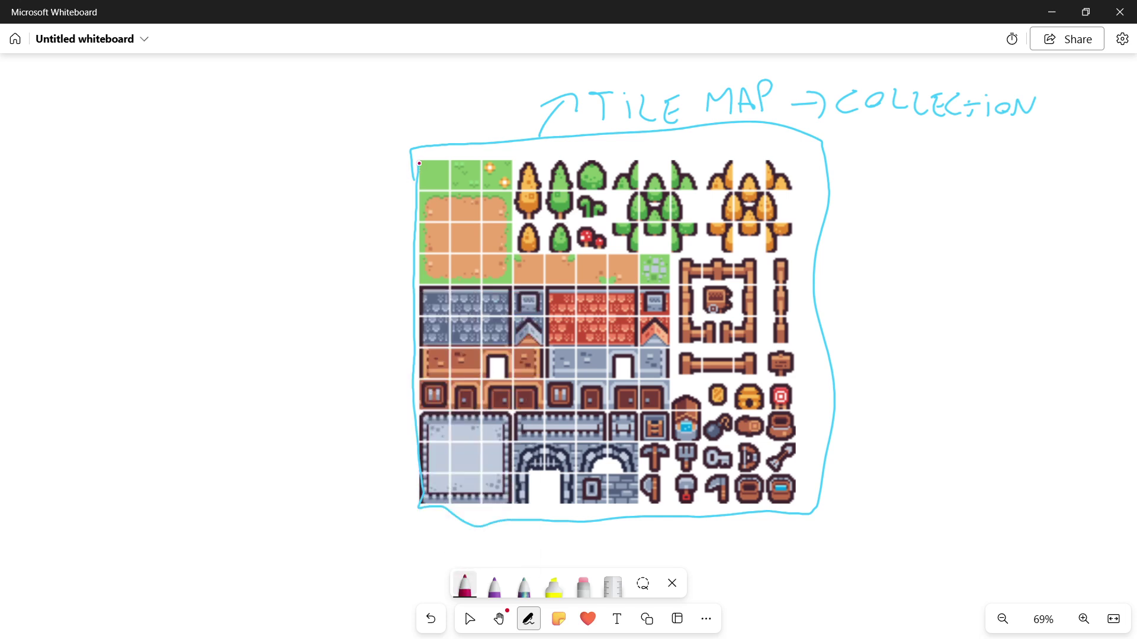
pyautogui.moveTo(418, 161)
pyautogui.mouseDown()
pyautogui.moveTo(423, 192)
pyautogui.moveTo(448, 188)
pyautogui.moveTo(445, 164)
pyautogui.moveTo(432, 162)
pyautogui.moveTo(419, 163)
pyautogui.moveTo(452, 169)
pyautogui.moveTo(454, 196)
pyautogui.moveTo(476, 191)
pyautogui.moveTo(475, 168)
pyautogui.moveTo(457, 162)
pyautogui.moveTo(494, 195)
pyautogui.moveTo(516, 186)
pyautogui.moveTo(487, 161)
pyautogui.mouseUp()
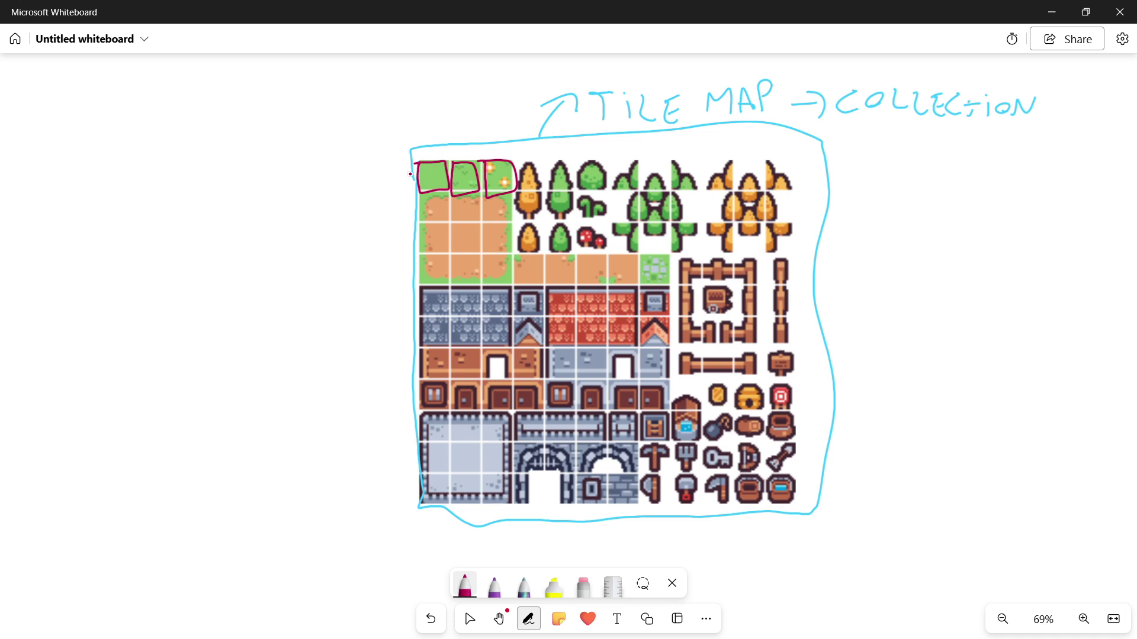
# Step: Draw a dark red arrow from the first grass tile up and away from the sheet and handwrite "TILES" at its tip
pyautogui.moveTo(421, 178)
pyautogui.mouseDown()
pyautogui.moveTo(369, 153)
pyautogui.moveTo(361, 161)
pyautogui.moveTo(374, 137)
pyautogui.mouseUp()
pyautogui.moveTo(265, 119)
pyautogui.mouseDown()
pyautogui.moveTo(271, 130)
pyautogui.moveTo(274, 107)
pyautogui.mouseUp()
pyautogui.click(282, 109)
pyautogui.moveTo(285, 114)
pyautogui.mouseDown()
pyautogui.moveTo(290, 125)
pyautogui.moveTo(303, 110)
pyautogui.moveTo(317, 126)
pyautogui.mouseUp()
pyautogui.moveTo(325, 103)
pyautogui.mouseDown()
pyautogui.moveTo(322, 126)
pyautogui.moveTo(335, 113)
pyautogui.mouseUp()
pyautogui.moveTo(323, 125)
pyautogui.mouseDown()
pyautogui.moveTo(340, 123)
pyautogui.moveTo(331, 98)
pyautogui.mouseUp()
pyautogui.moveTo(353, 92); pyautogui.dragTo(344, 130)
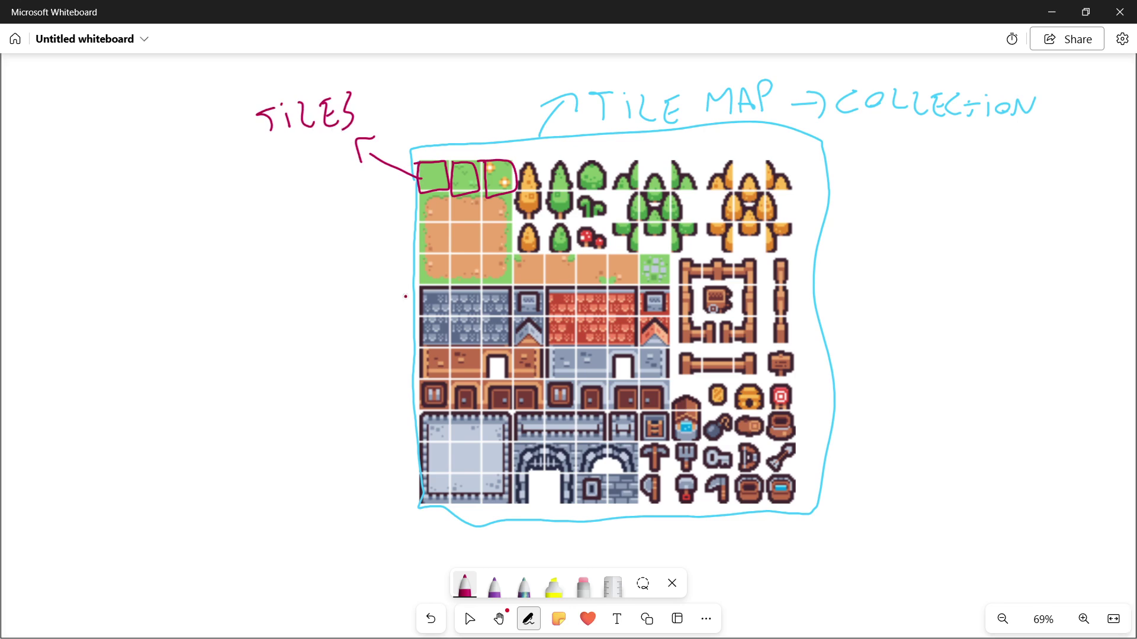
# Step: Set the pen color to light green and draw a peaked line connecting the "TILE MAP" and "TILES" labels
pyautogui.click(460, 586)
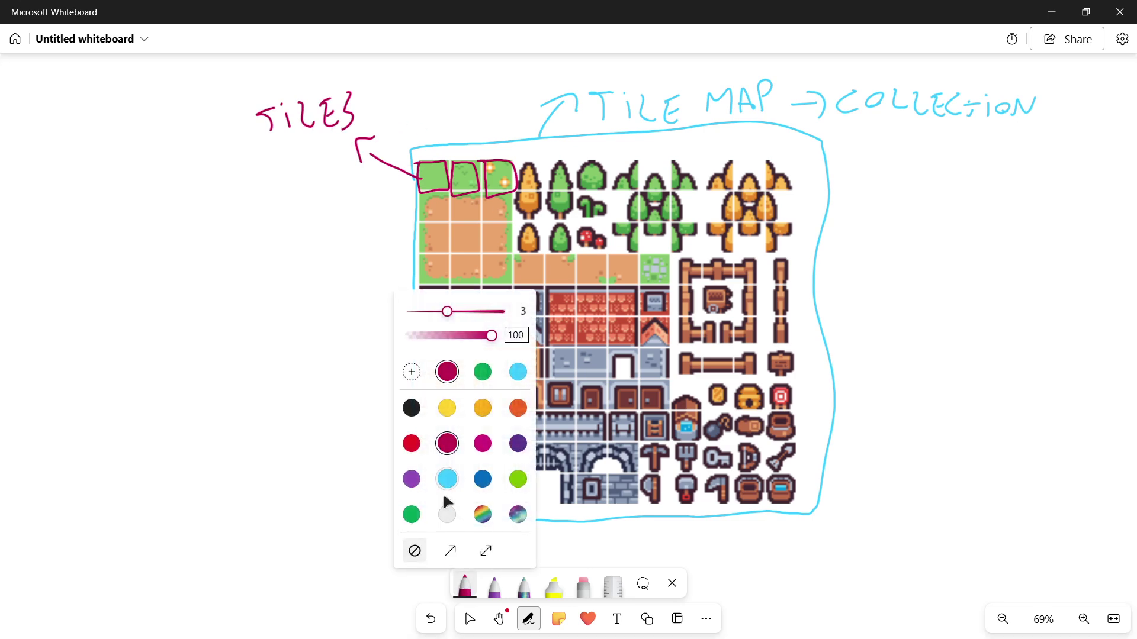
pyautogui.click(518, 479)
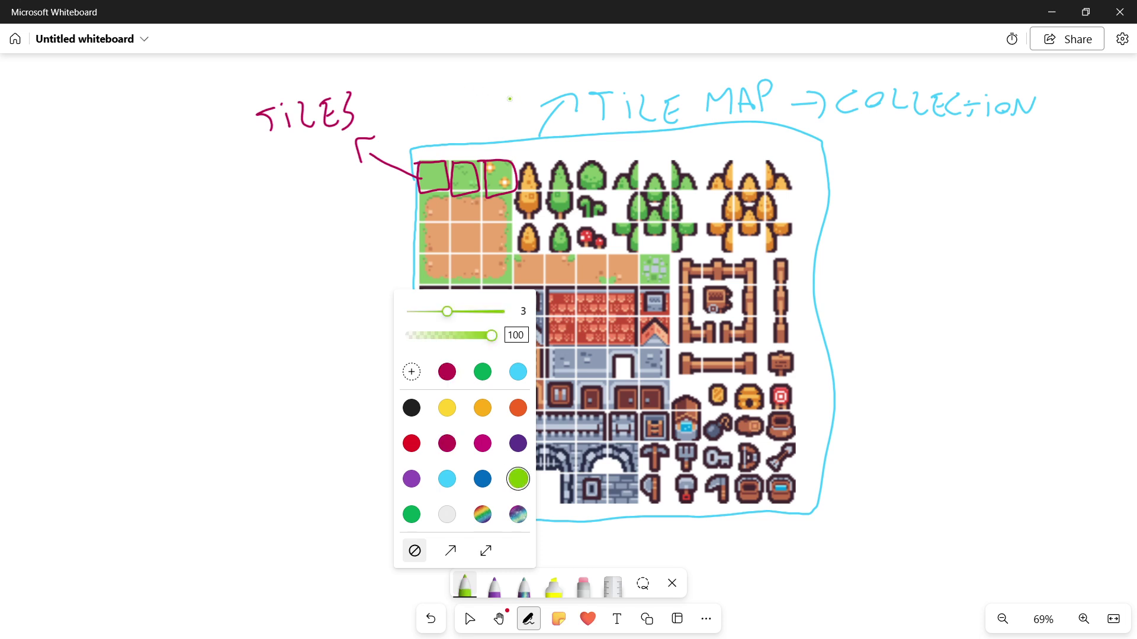
pyautogui.moveTo(520, 112)
pyautogui.mouseDown()
pyautogui.moveTo(434, 72)
pyautogui.moveTo(364, 119)
pyautogui.mouseUp()
# Step: Draw light green boxes around "COLLECTION" and "TILES", with a curved arrow from "TILES" to "COLLECTION"
pyautogui.moveTo(330, 195)
pyautogui.mouseDown(button='right')
pyautogui.moveTo(339, 444)
pyautogui.moveTo(371, 463)
pyautogui.mouseUp(button='right')
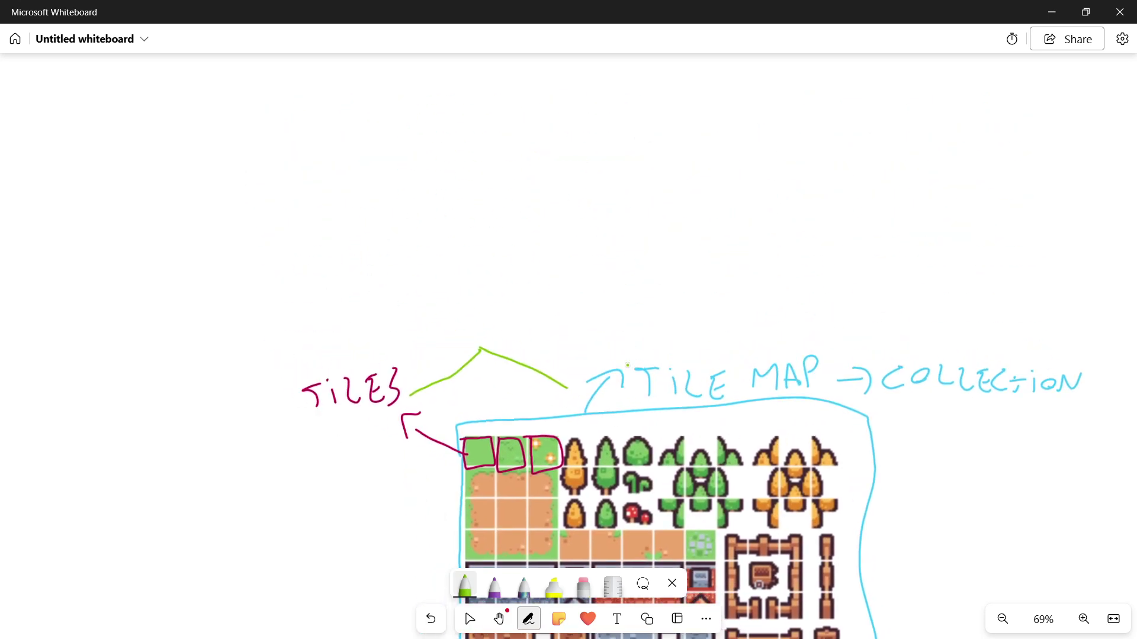
pyautogui.moveTo(877, 363)
pyautogui.mouseDown()
pyautogui.moveTo(888, 411)
pyautogui.moveTo(1092, 408)
pyautogui.moveTo(1102, 354)
pyautogui.moveTo(991, 342)
pyautogui.moveTo(880, 357)
pyautogui.mouseUp()
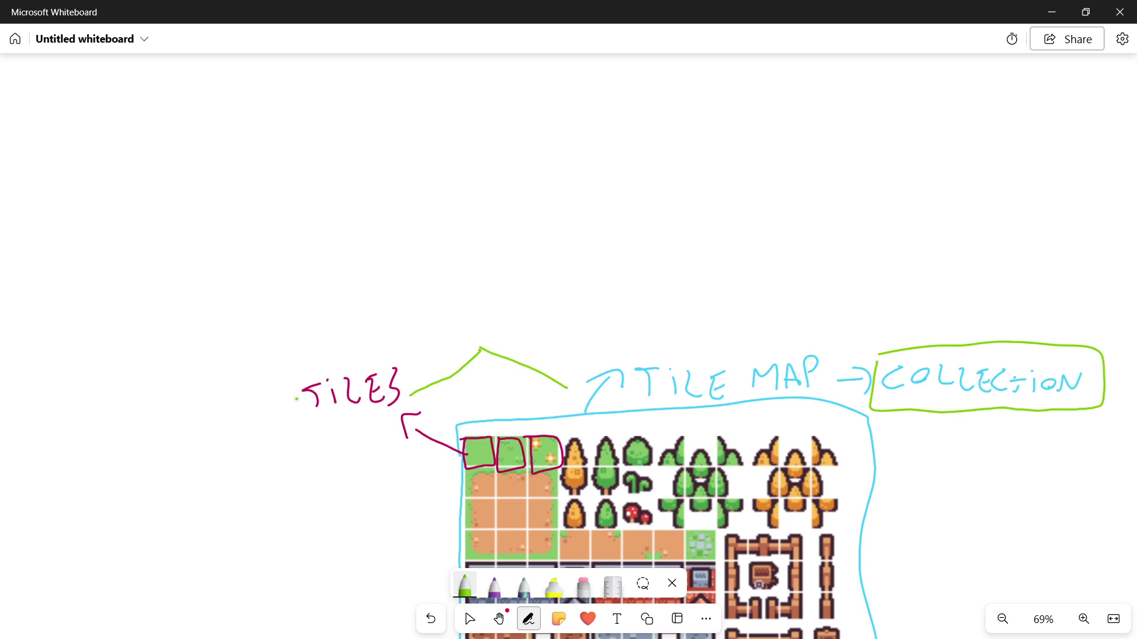
pyautogui.moveTo(346, 365)
pyautogui.mouseDown()
pyautogui.moveTo(487, 286)
pyautogui.moveTo(667, 268)
pyautogui.moveTo(760, 274)
pyautogui.moveTo(829, 294)
pyautogui.moveTo(915, 350)
pyautogui.moveTo(930, 325)
pyautogui.mouseUp()
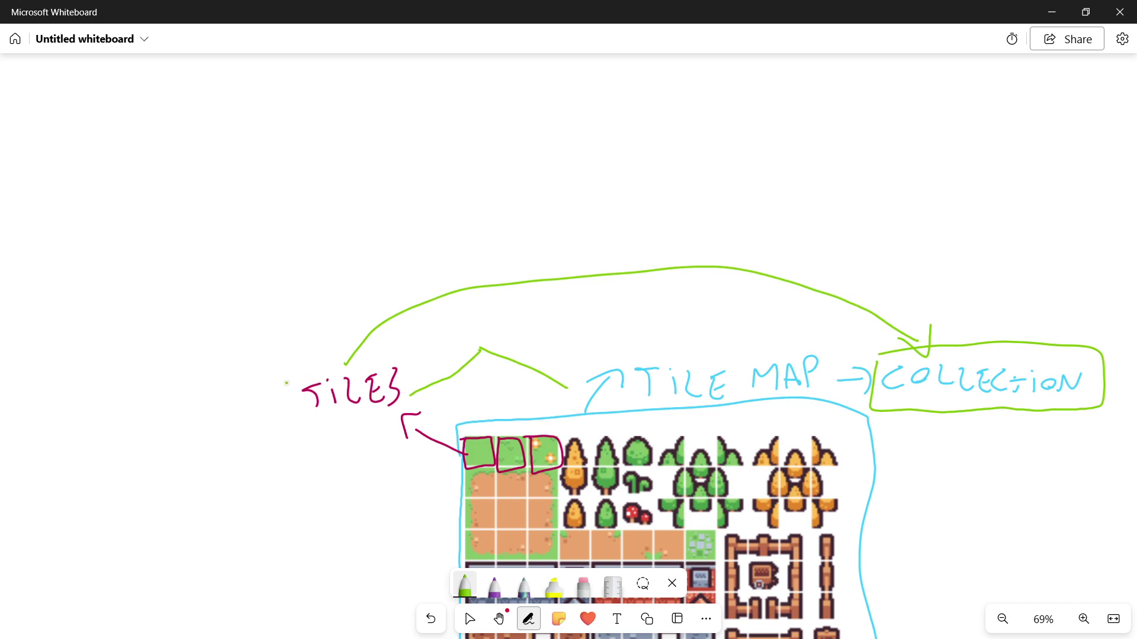
pyautogui.moveTo(286, 383)
pyautogui.mouseDown()
pyautogui.moveTo(287, 407)
pyautogui.moveTo(407, 413)
pyautogui.moveTo(383, 363)
pyautogui.moveTo(276, 389)
pyautogui.mouseUp()
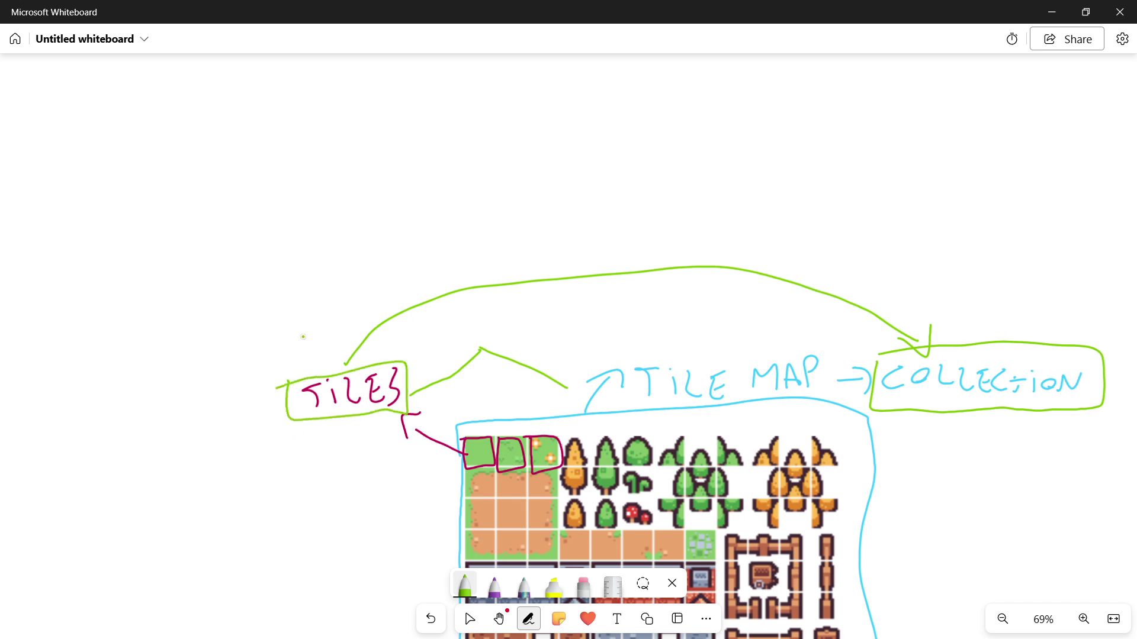
pyautogui.moveTo(449, 465); pyautogui.dragTo(377, 266, button='right')
pyautogui.keyDown('ctrl'); pyautogui.scroll(-1, 373, 263); pyautogui.keyUp('ctrl')
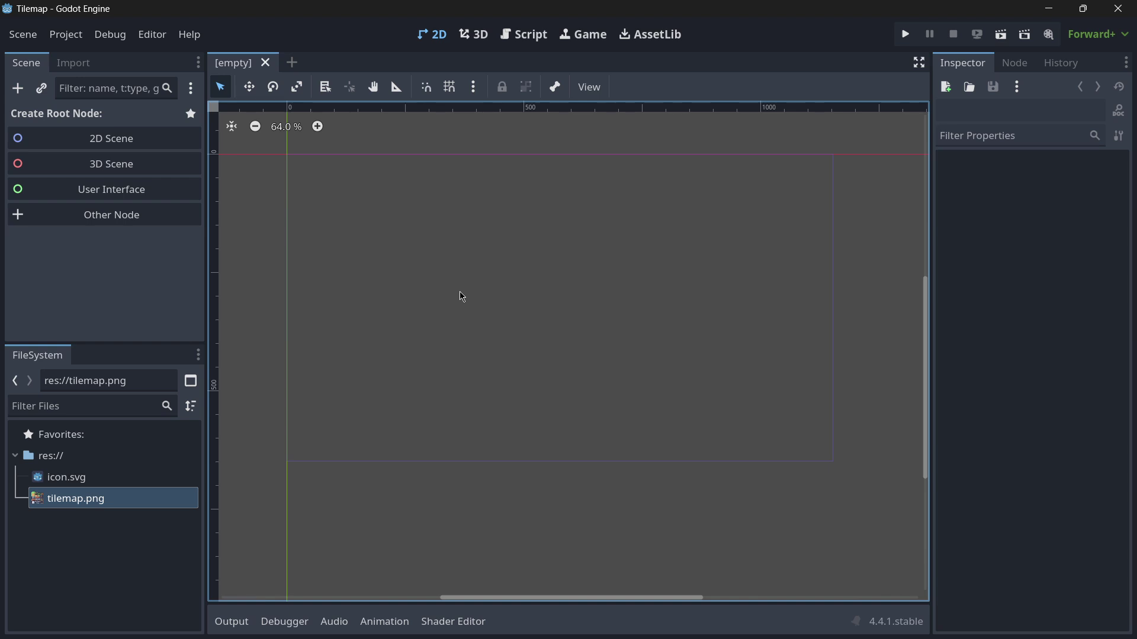
# Step: In Godot, try placing tilemap.png in the empty 2D scene as a sprite
pyautogui.moveTo(89, 499); pyautogui.dragTo(557, 345)
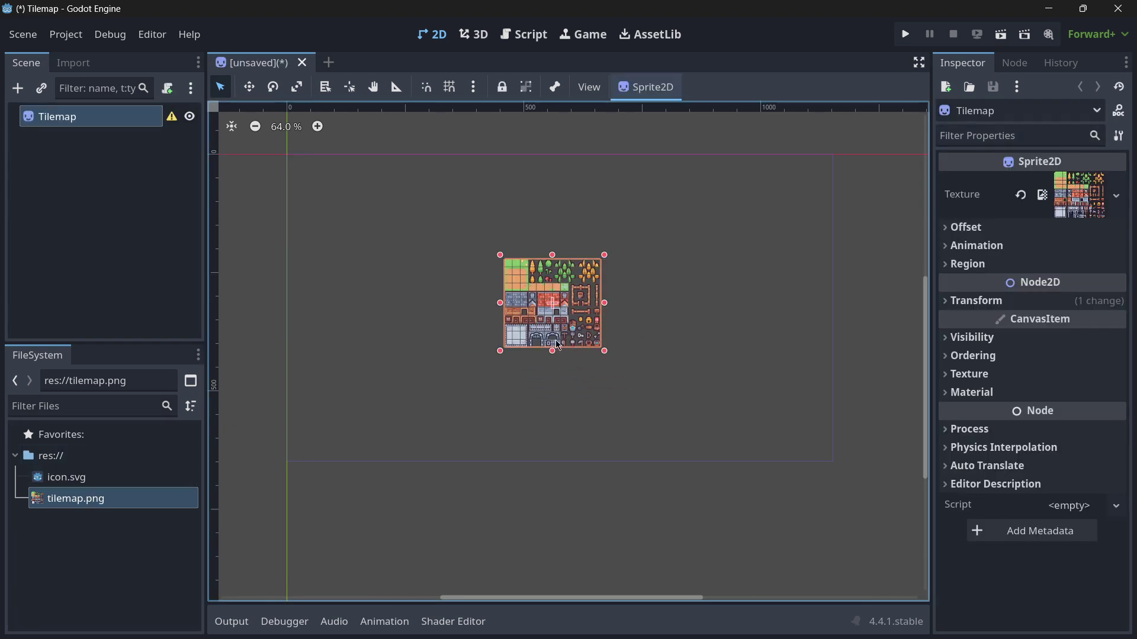
pyautogui.scroll(5, 557, 345)
pyautogui.scroll(-4, 557, 345)
pyautogui.hotkey('ctrl', 'z')
# Step: Switch to the browser, close the enlarged preview and review the Tiny Town asset page
pyautogui.press('super')
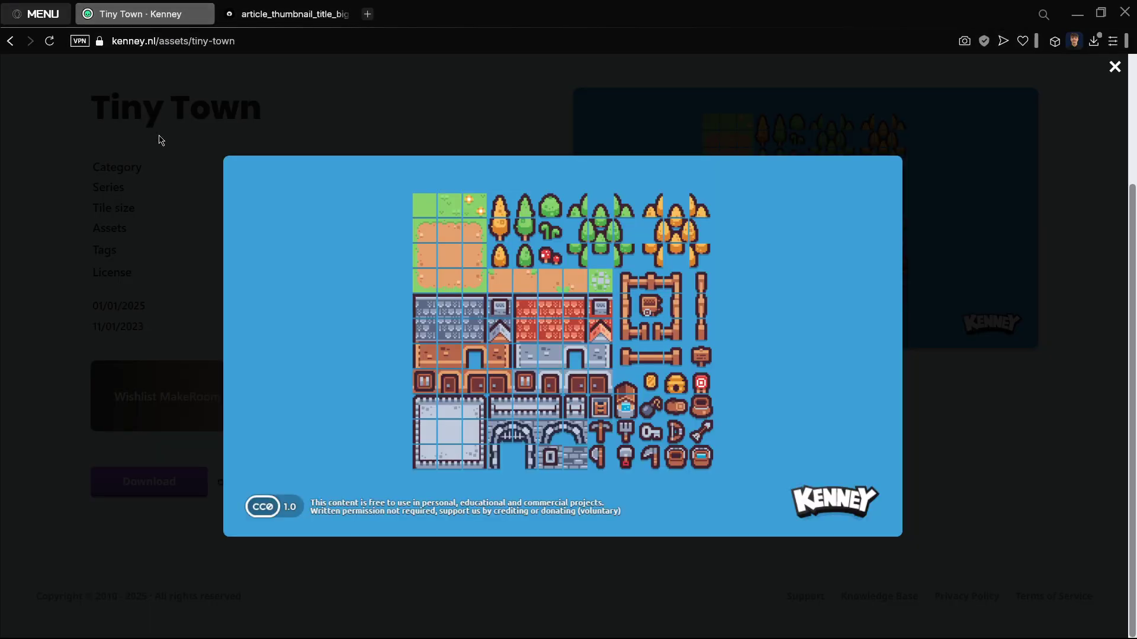
pyautogui.click(158, 140)
pyautogui.scroll(3, 172, 123)
pyautogui.scroll(-1, 600, 299)
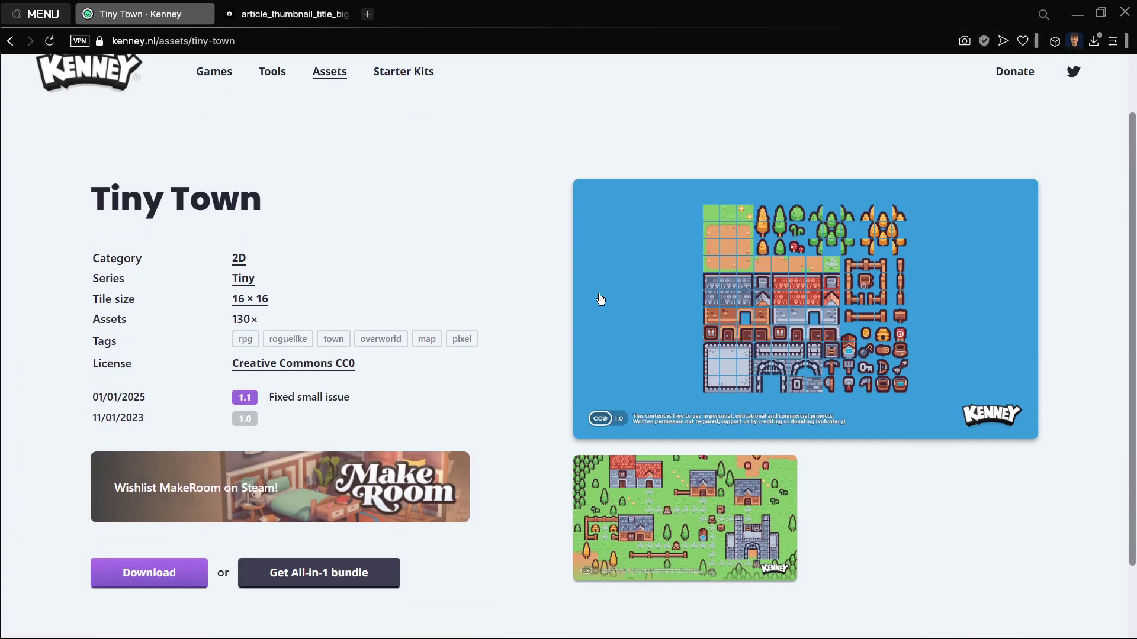
pyautogui.click(600, 299)
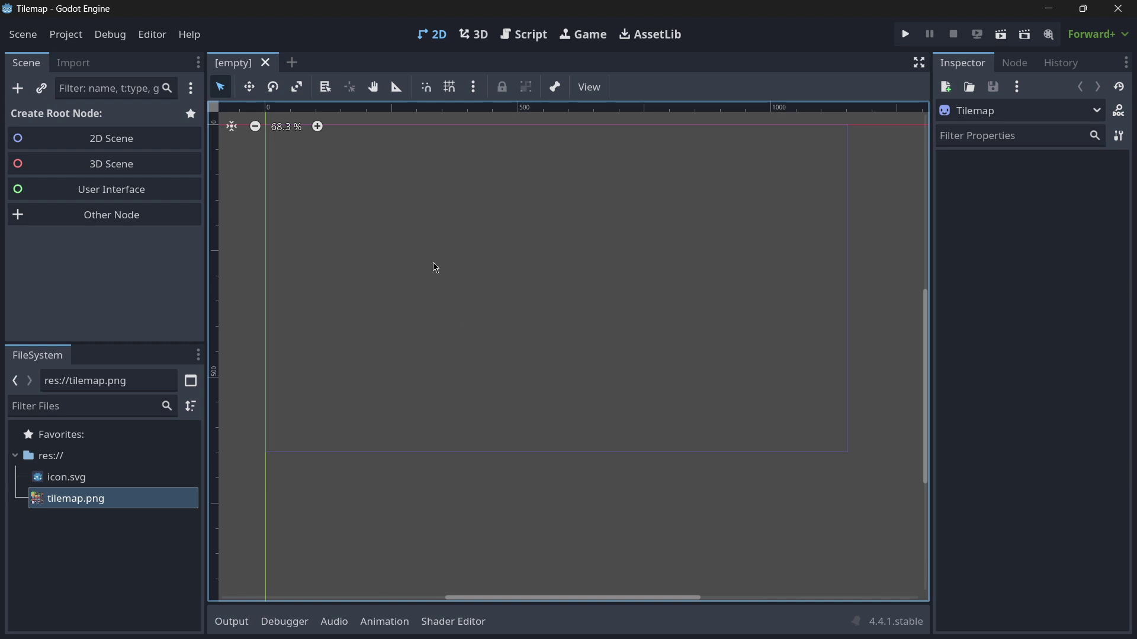
# Step: In Godot, start adding a different type of root node and search the node types for "tile"
pyautogui.moveTo(435, 268); pyautogui.dragTo(467, 324, button='middle')
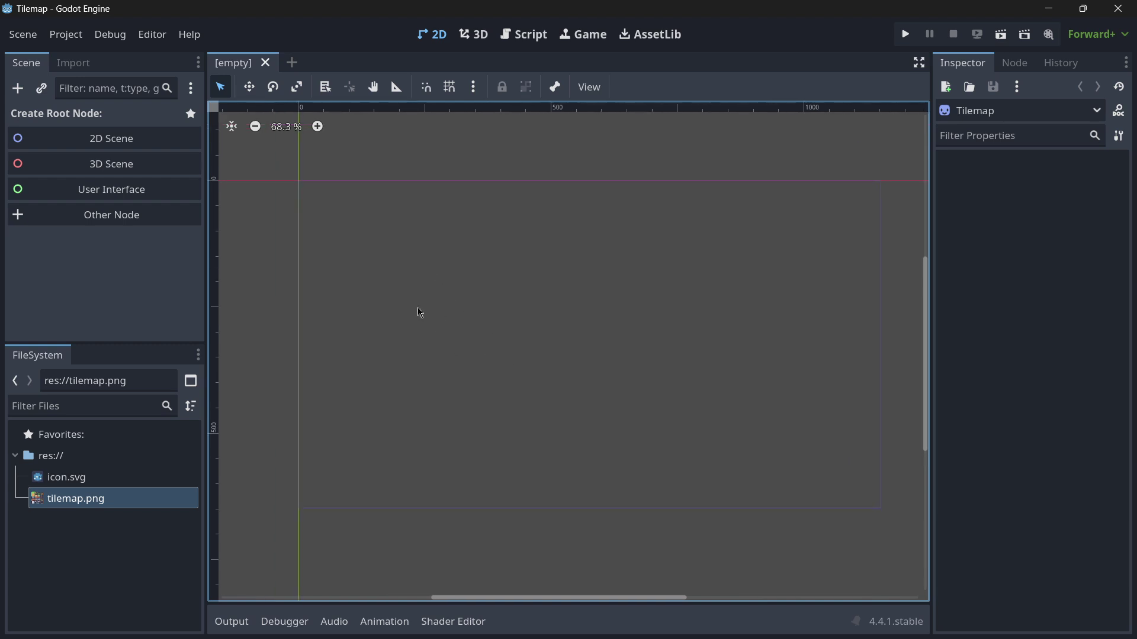
pyautogui.click(117, 221)
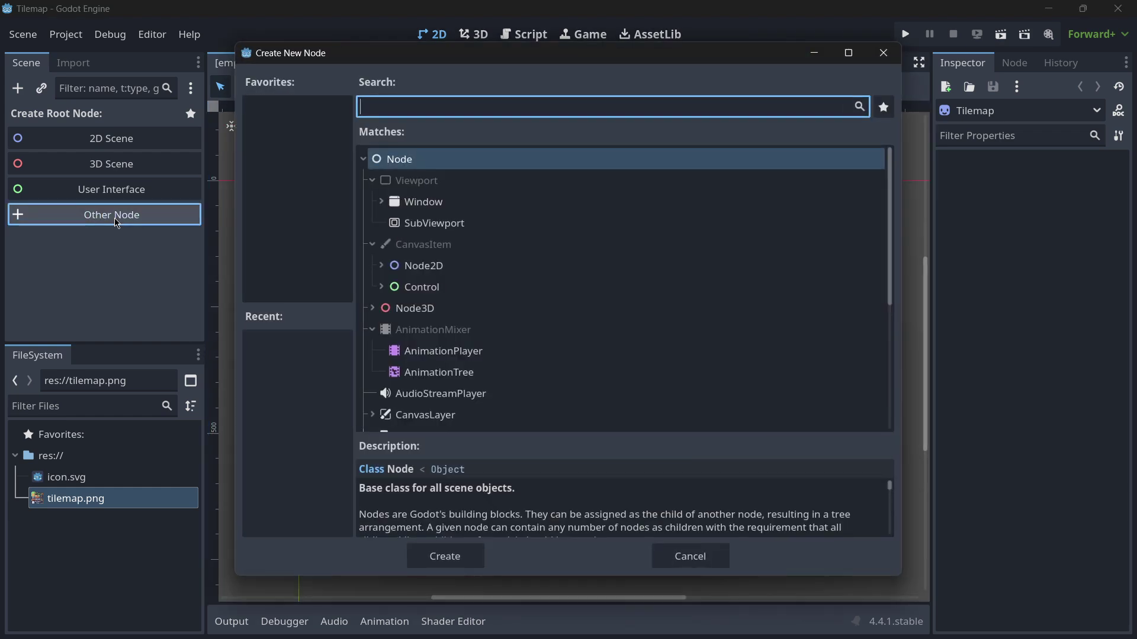
pyautogui.write('tile')
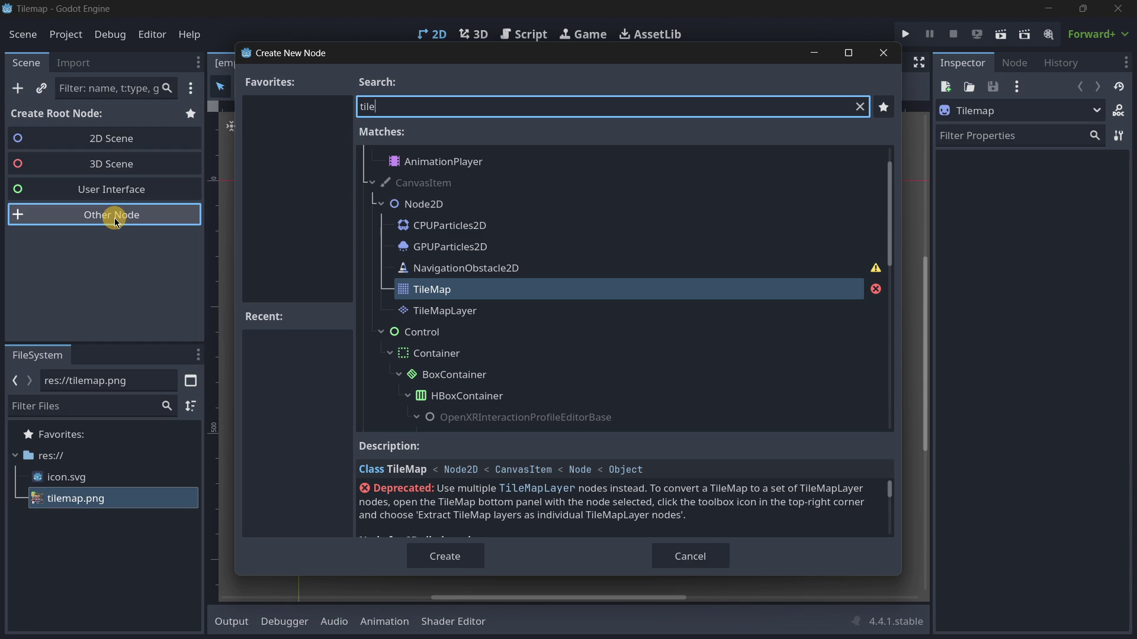
# Step: Compare the TileMap and TileMapLayer descriptions, and create a TileMapLayer as the scene's root node
pyautogui.press('Down')
pyautogui.press('Up')
pyautogui.press('Down')
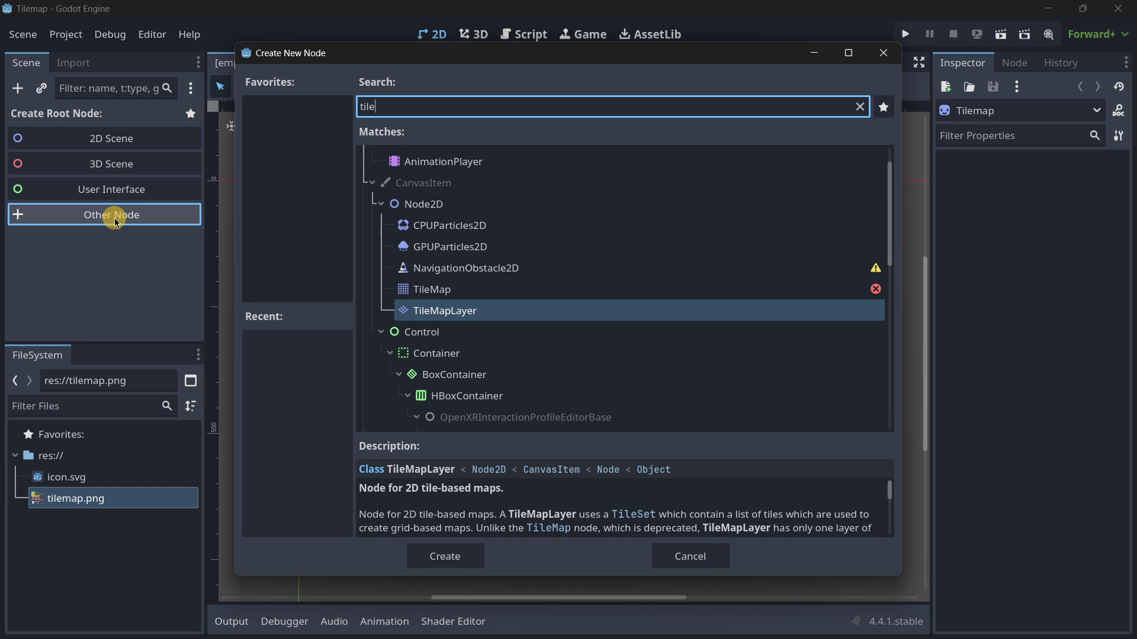
pyautogui.press('Up')
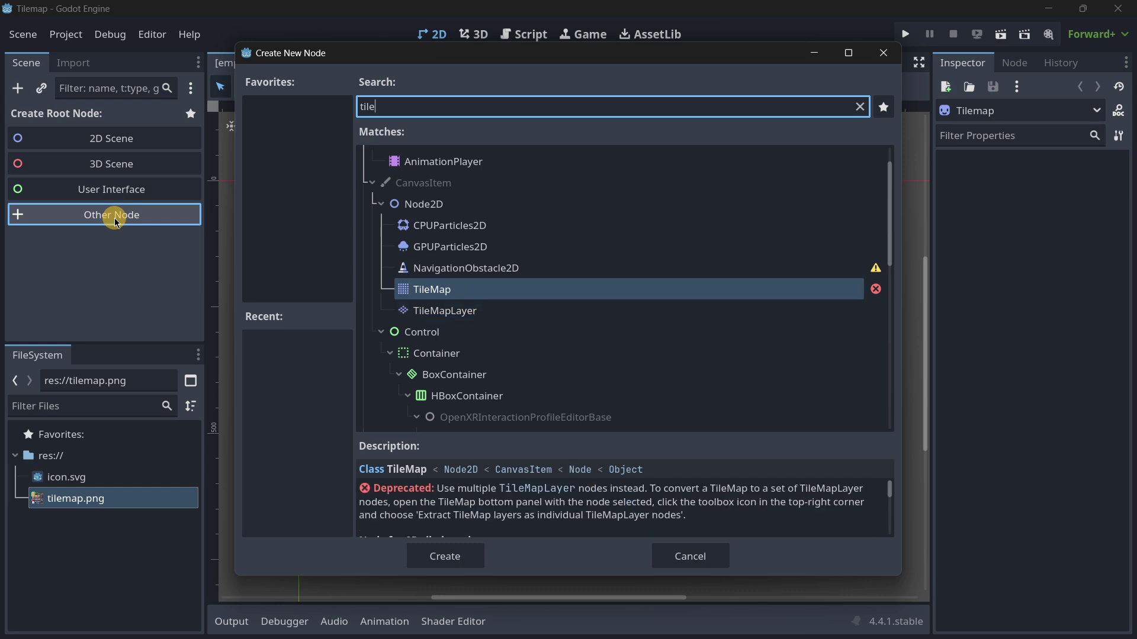
pyautogui.press('Down')
pyautogui.press('Up')
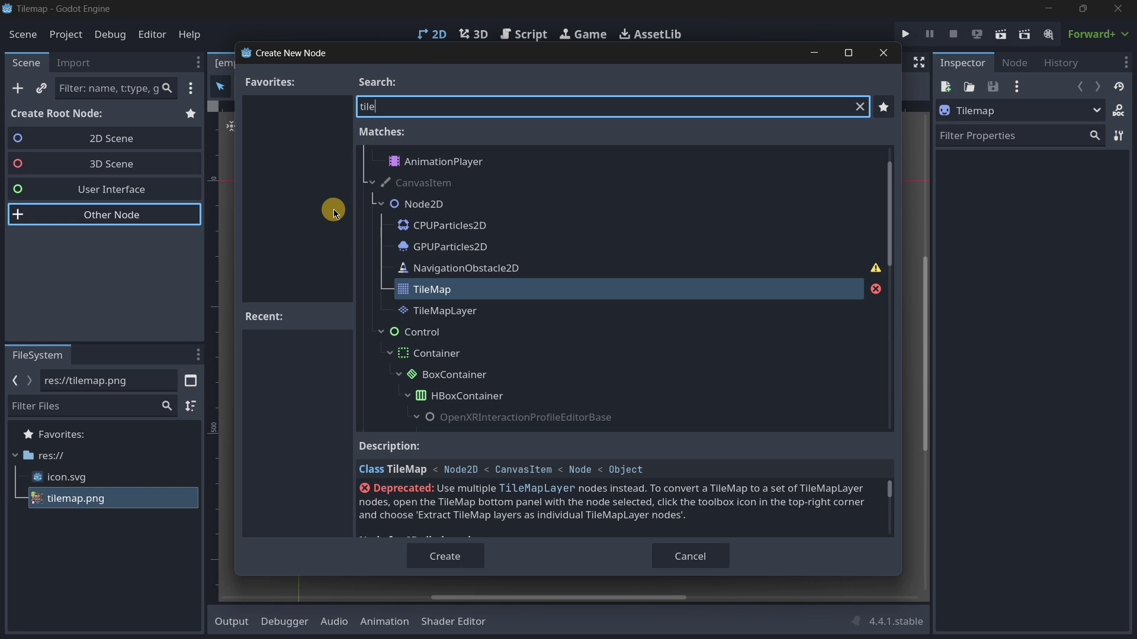
pyautogui.press('Down')
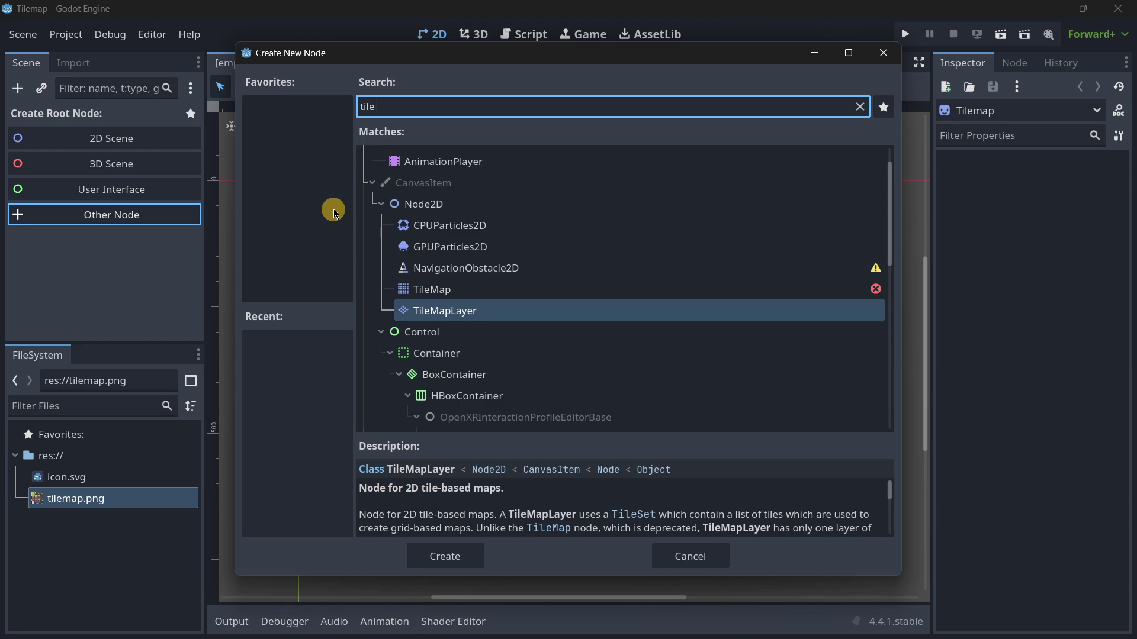
pyautogui.press('Return')
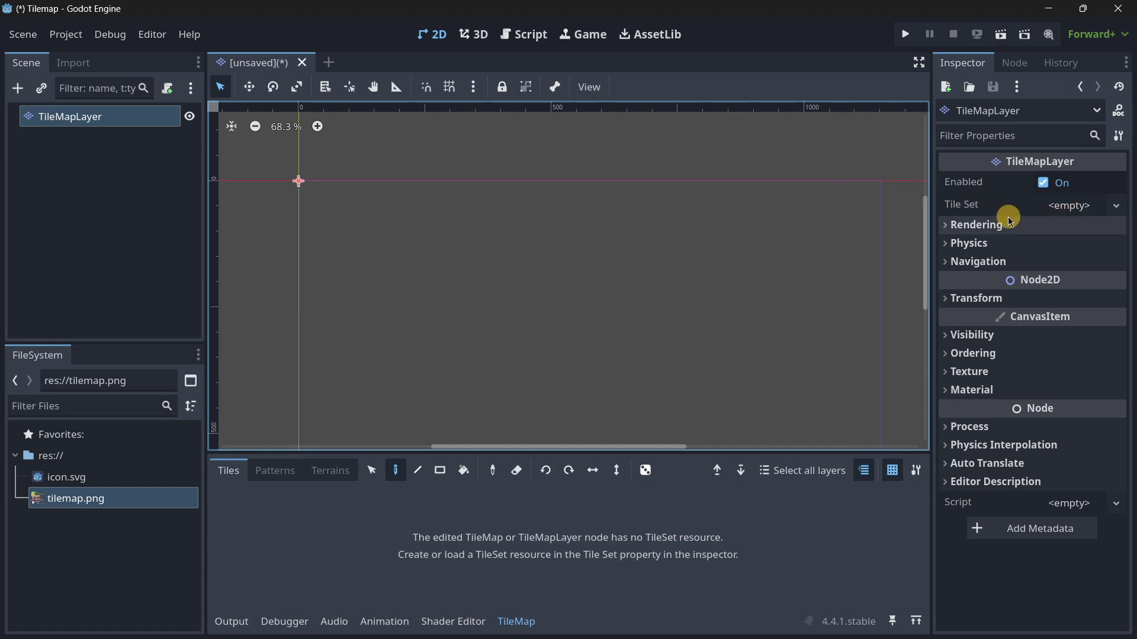
# Step: Assign a new TileSet resource to the TileMapLayer and expand its properties
pyautogui.click(1070, 205)
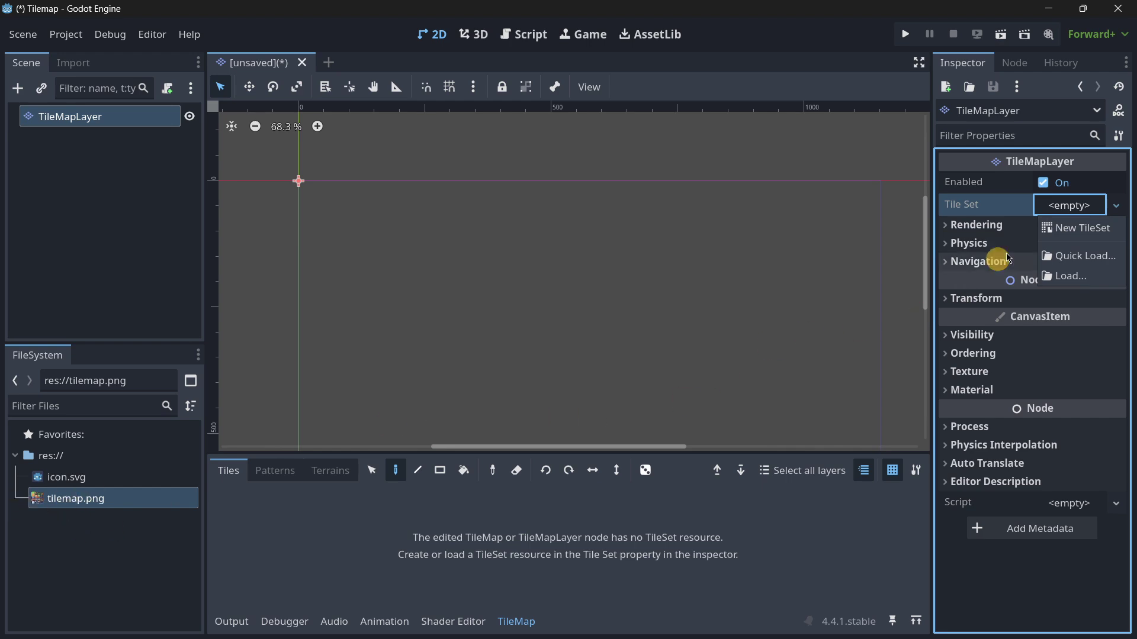
pyautogui.click(1077, 228)
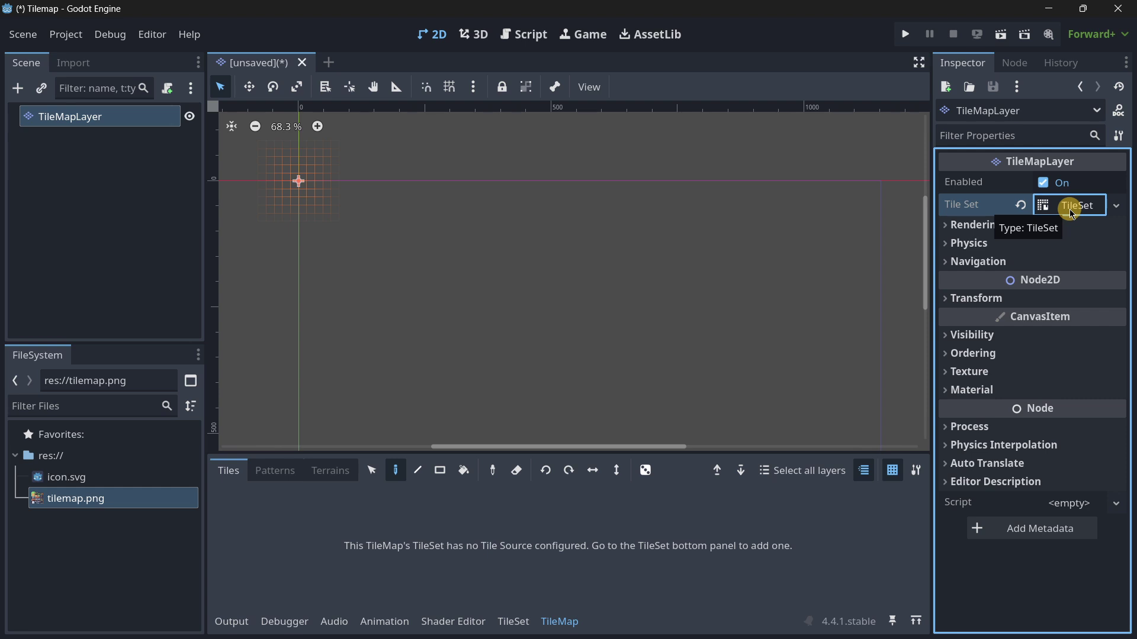
pyautogui.click(1073, 208)
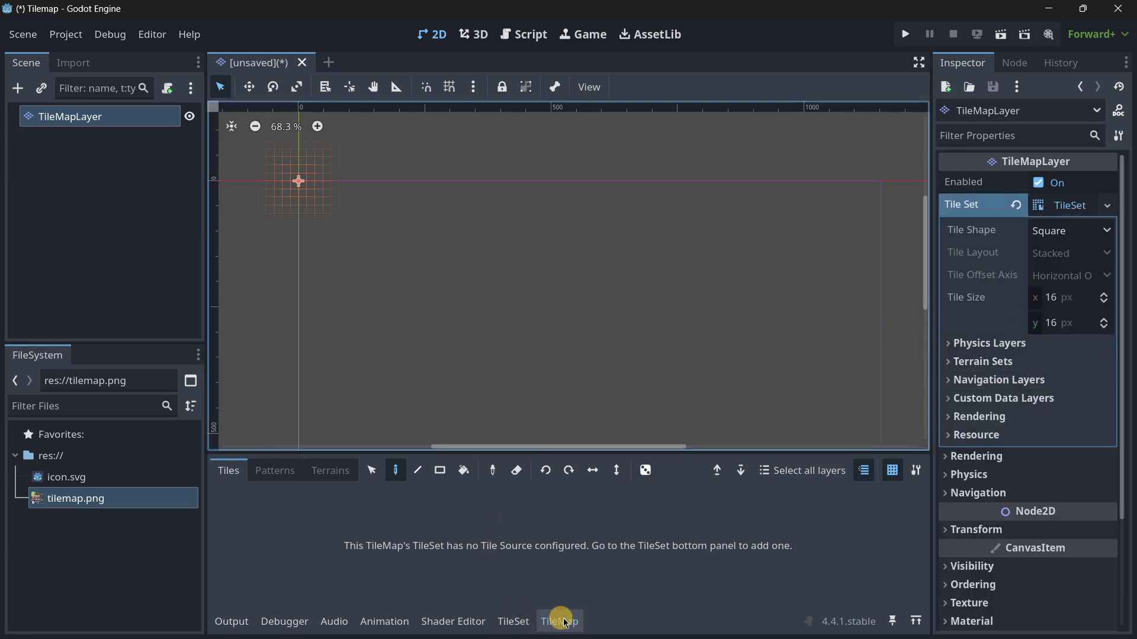
# Step: Add tilemap.png as a tile source in the TileSet editor and let tiles be created automatically in the atlas
pyautogui.click(513, 622)
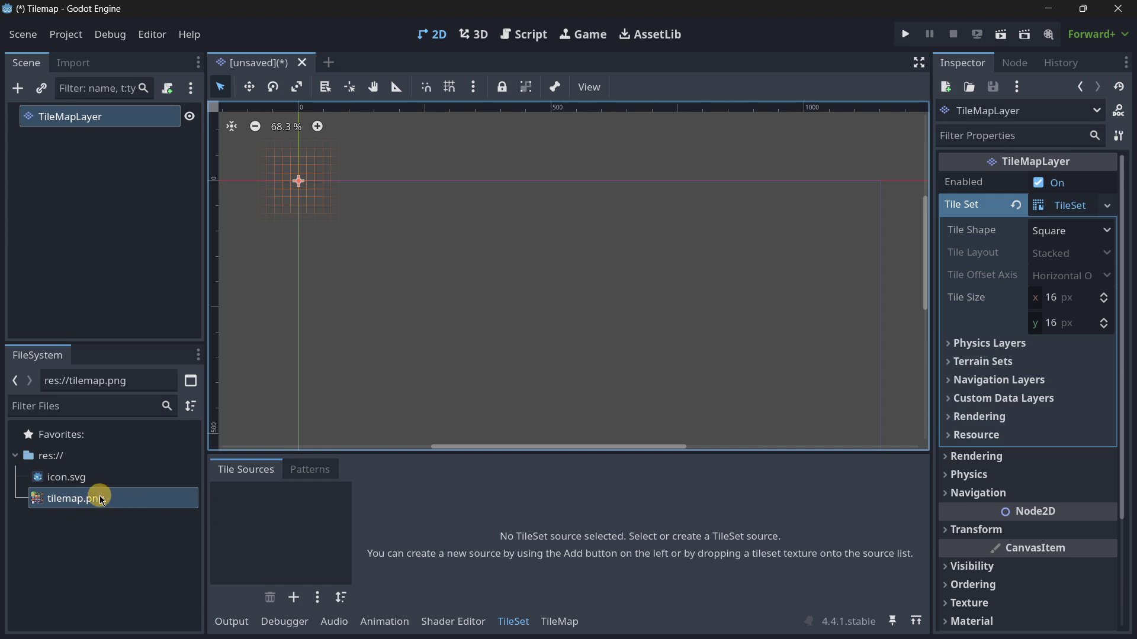
pyautogui.click(559, 622)
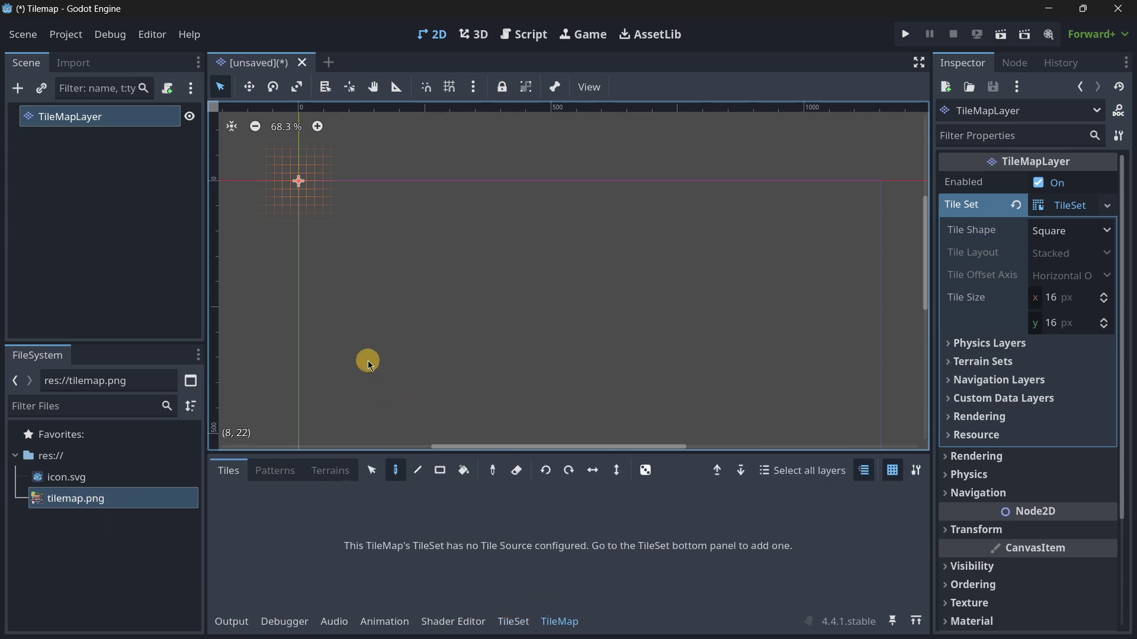
pyautogui.moveTo(379, 315); pyautogui.dragTo(406, 252, button='middle')
pyautogui.scroll(-1, 408, 255)
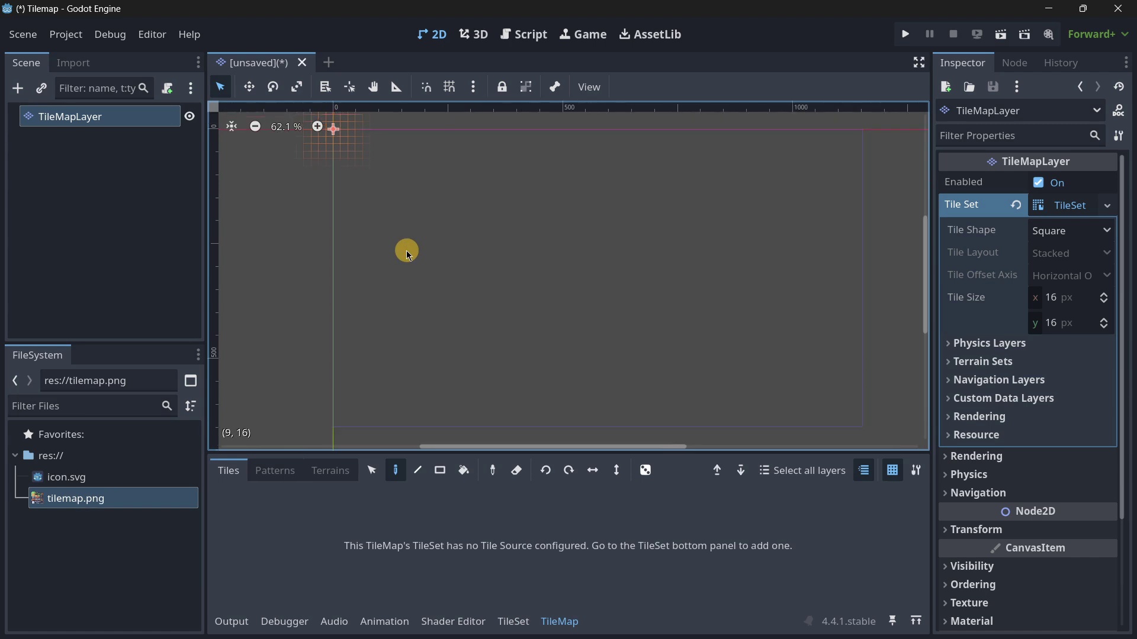
pyautogui.scroll(-1, 408, 255)
pyautogui.click(513, 621)
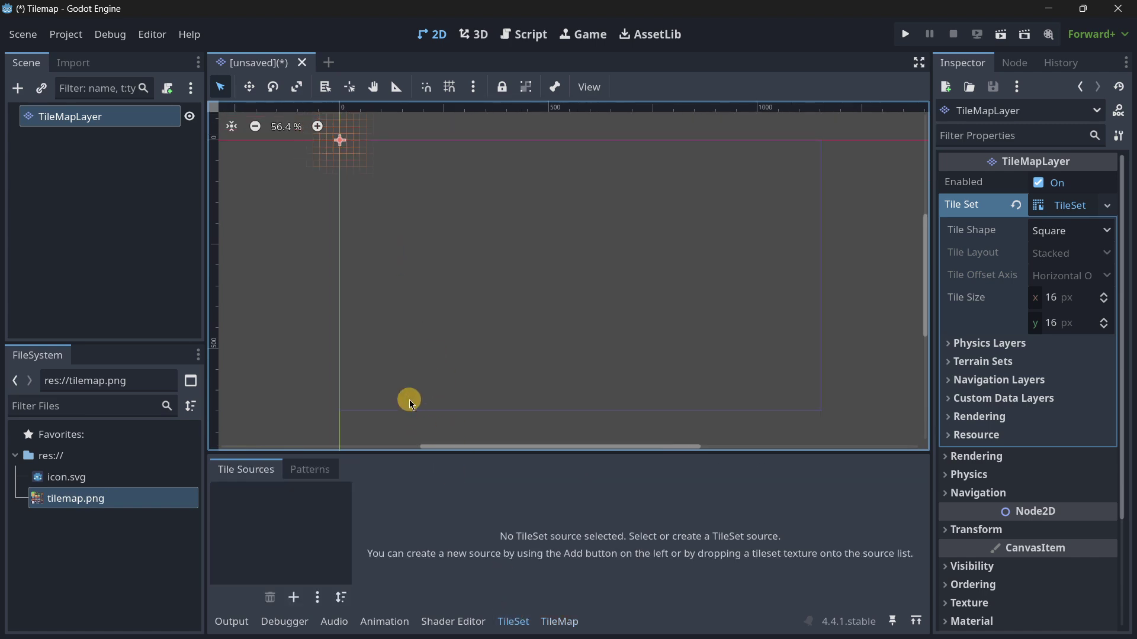
pyautogui.moveTo(83, 498); pyautogui.dragTo(275, 534)
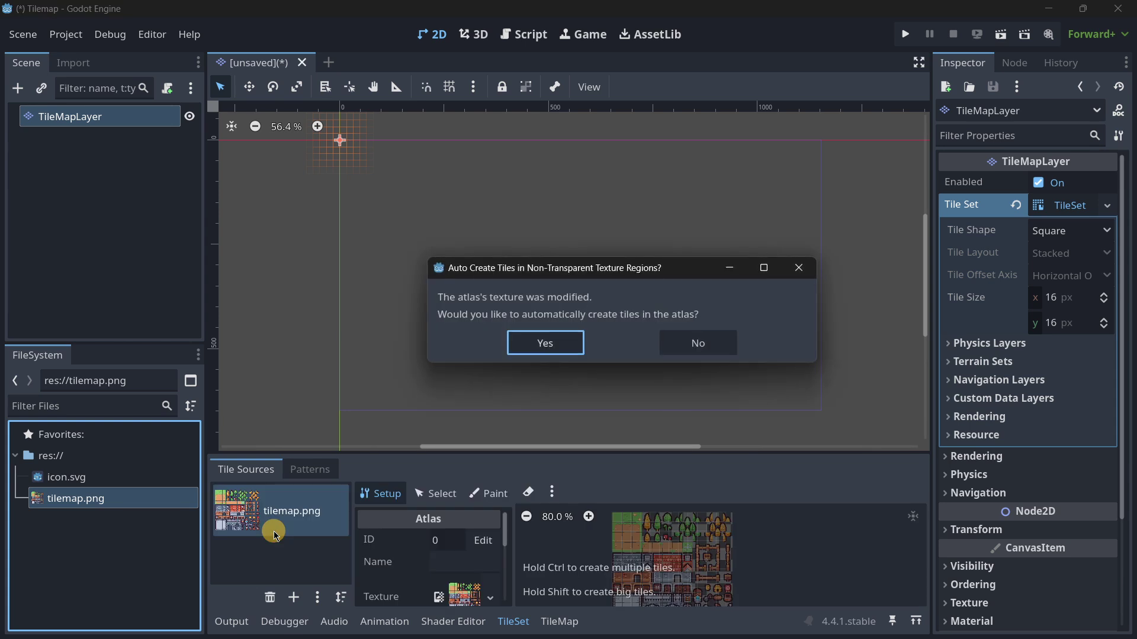
pyautogui.click(562, 343)
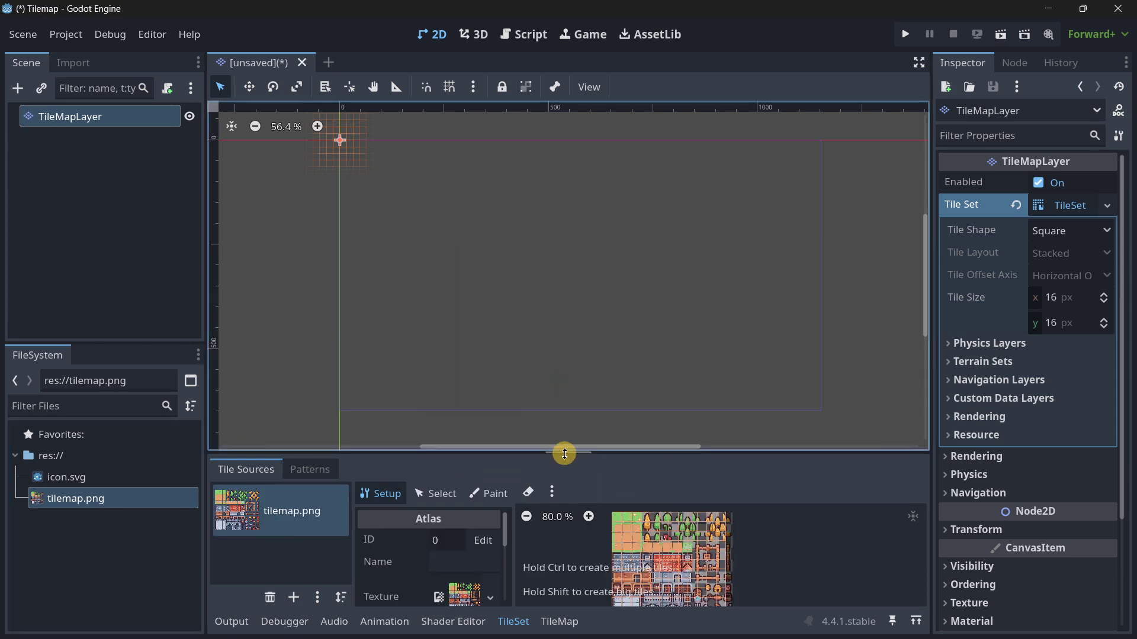
# Step: Enlarge the TileSet editor and examine the tiles created across the tilemap.png atlas
pyautogui.moveTo(564, 454); pyautogui.dragTo(560, 353)
pyautogui.scroll(7, 642, 472)
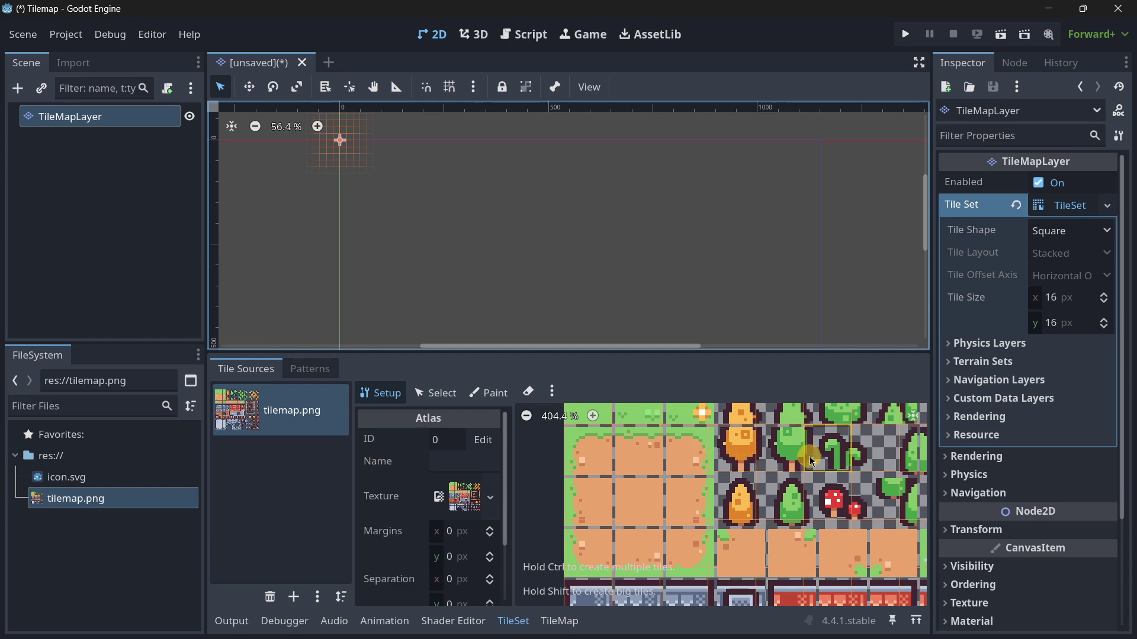
pyautogui.scroll(3, 717, 456)
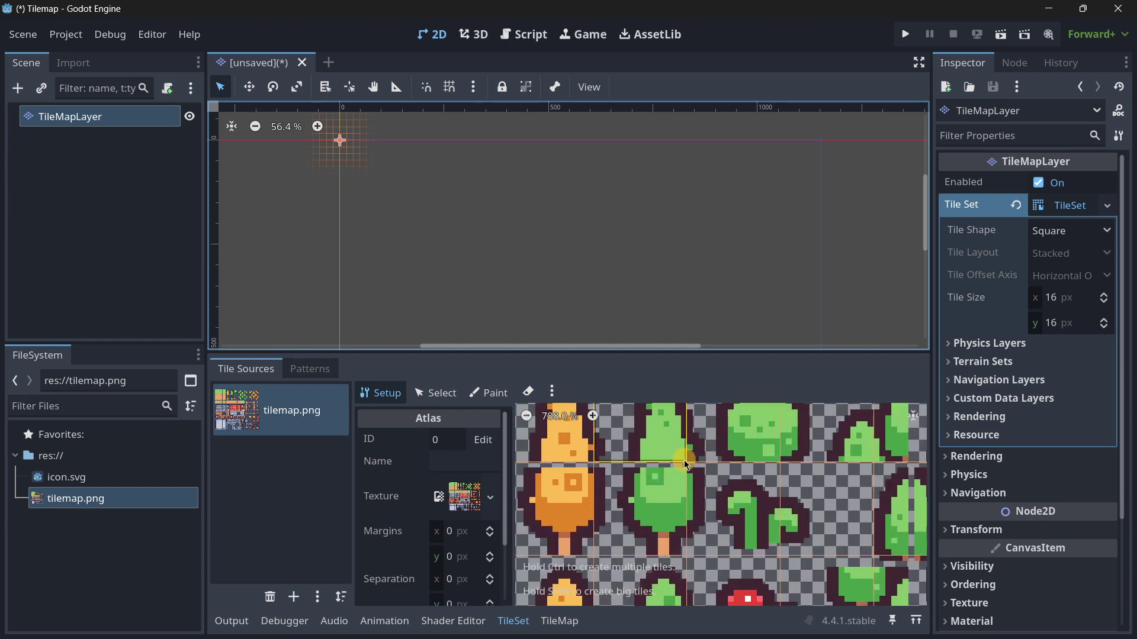
pyautogui.scroll(-5, 670, 495)
pyautogui.scroll(-4, 670, 494)
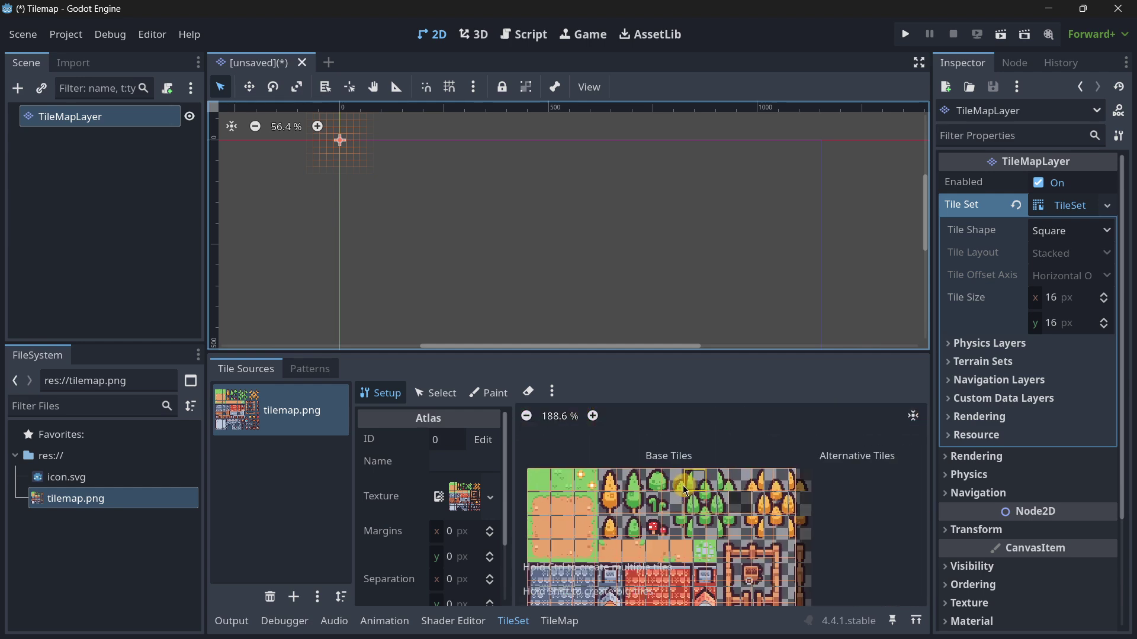
pyautogui.scroll(2, 723, 504)
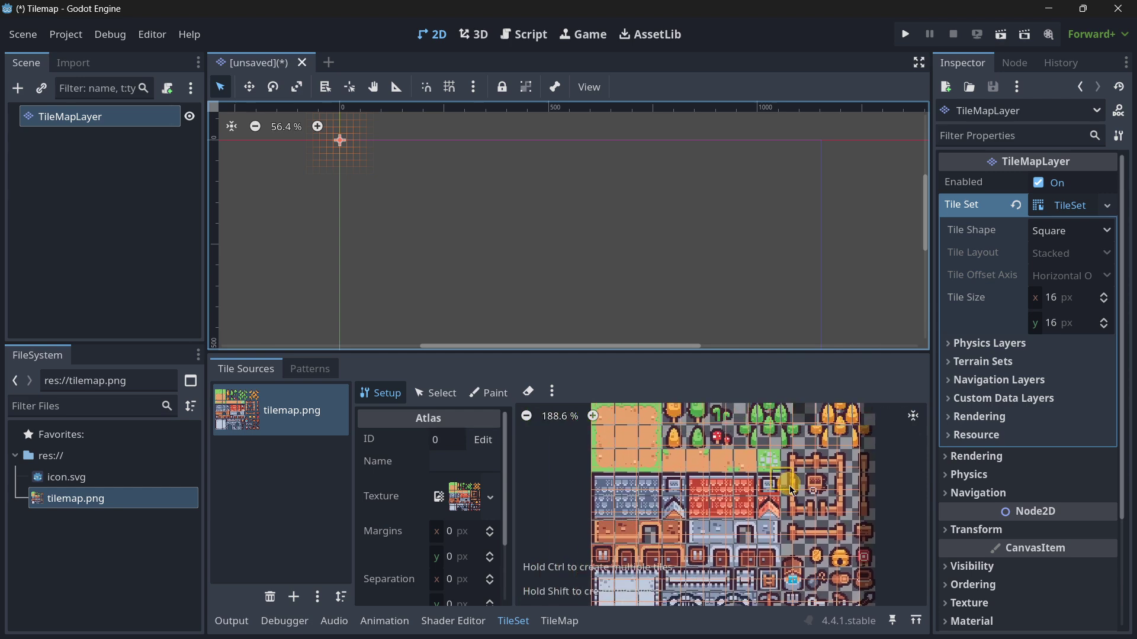
pyautogui.keyDown('shift'); pyautogui.hscroll(-4, 705, 456); pyautogui.keyUp('shift')
# Step: Examine up close how the tile grid lines up with the grass and flower tiles in the atlas's first row
pyautogui.scroll(7, 697, 443)
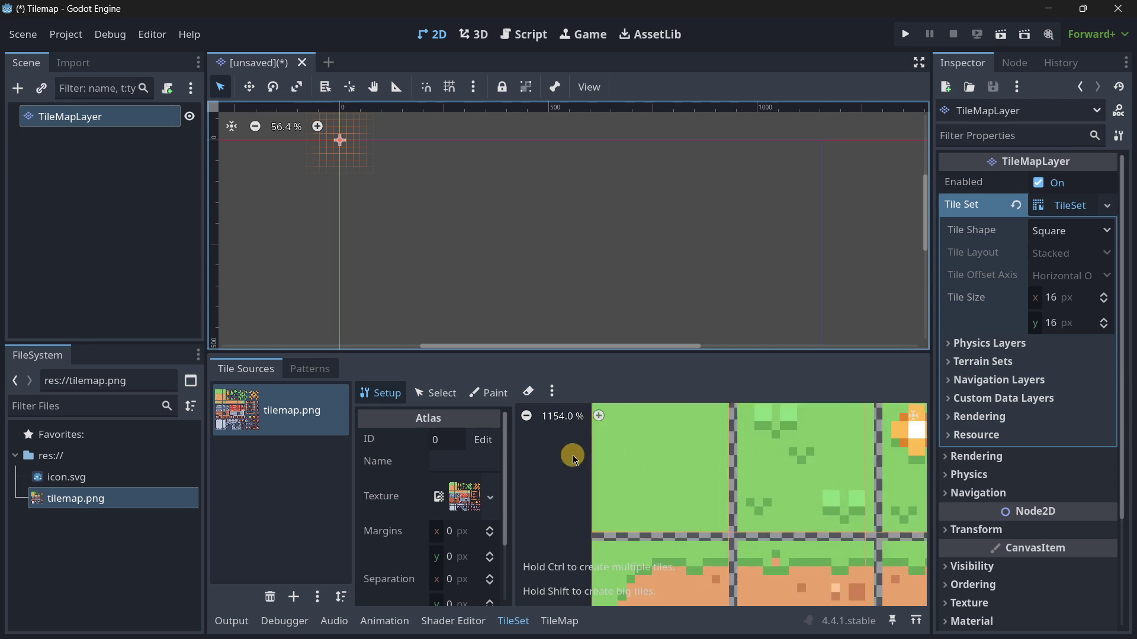
pyautogui.click(663, 457)
pyautogui.scroll(-3, 672, 468)
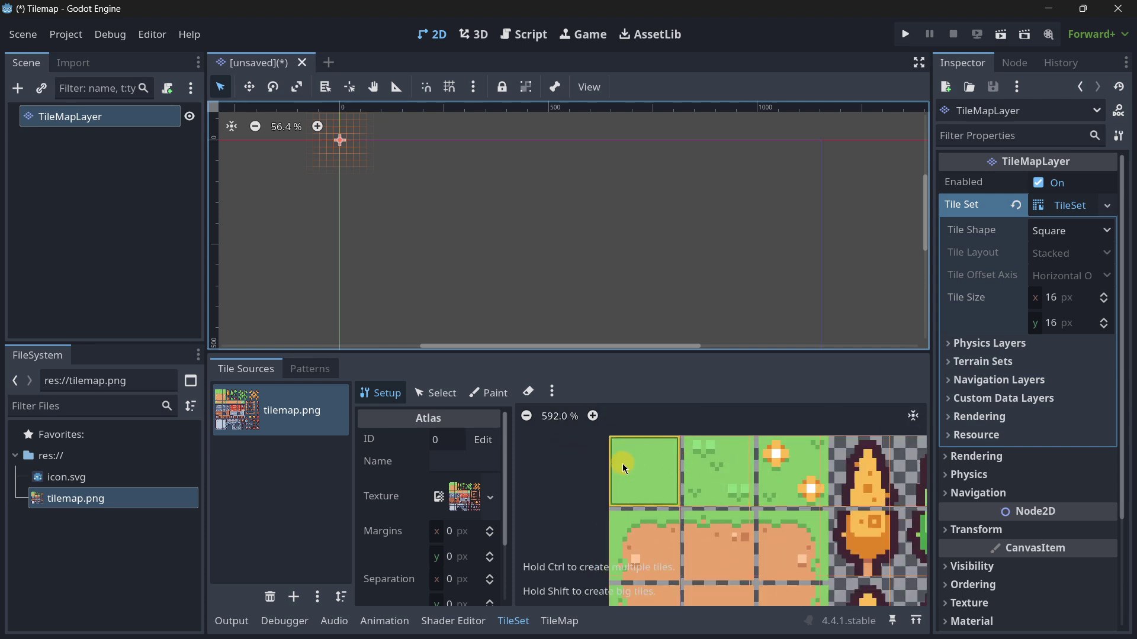
pyautogui.scroll(3, 623, 464)
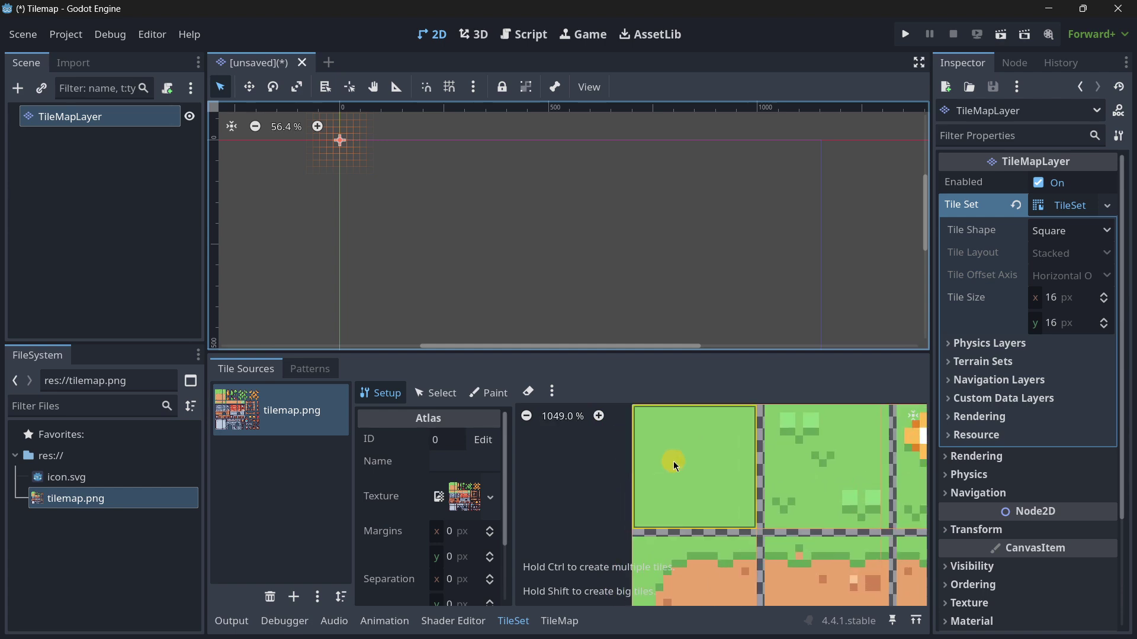
pyautogui.scroll(-1, 775, 476)
pyautogui.click(792, 481)
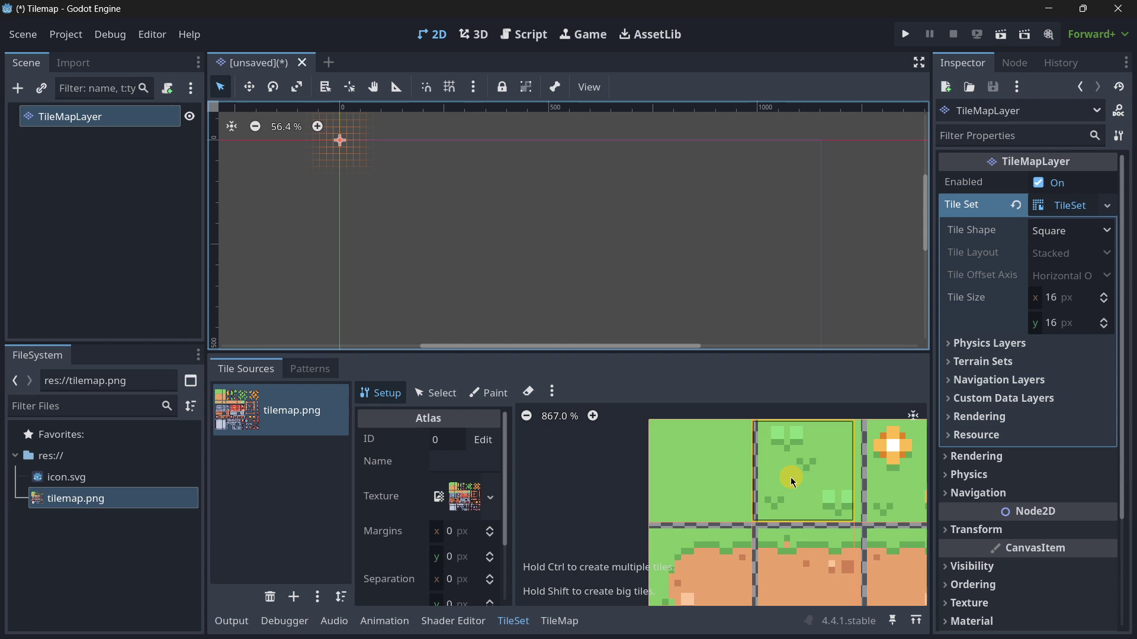
pyautogui.moveTo(793, 482); pyautogui.dragTo(668, 448, button='middle')
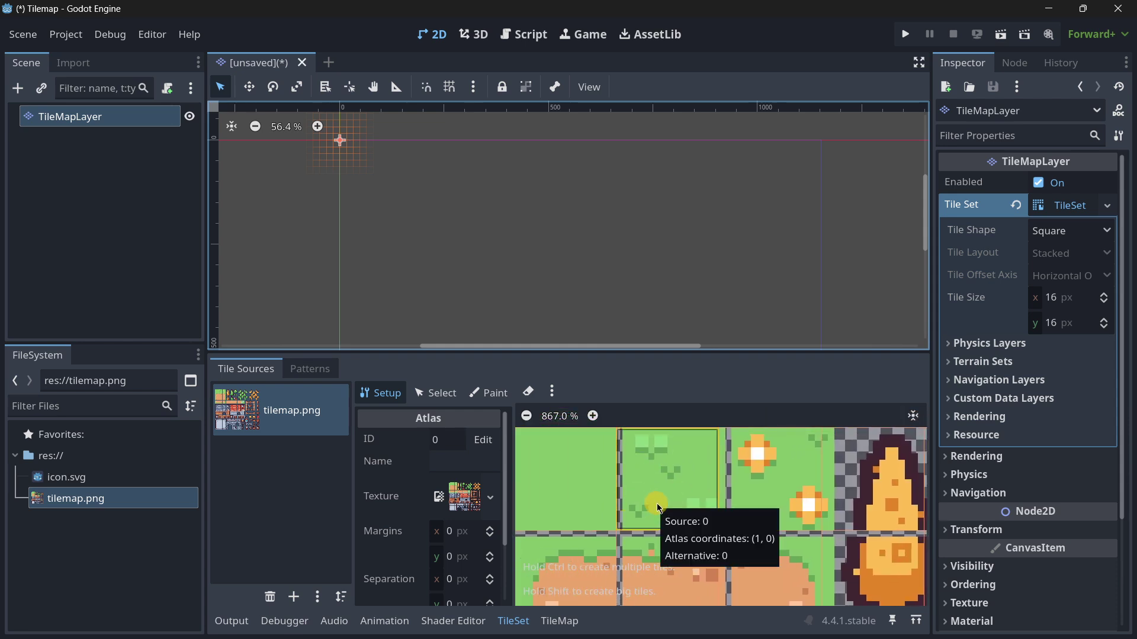
pyautogui.scroll(3, 659, 508)
pyautogui.moveTo(688, 498); pyautogui.dragTo(648, 500, button='middle')
pyautogui.keyDown('ctrl'); pyautogui.scroll(3, 666, 521); pyautogui.keyUp('ctrl')
pyautogui.click(692, 433)
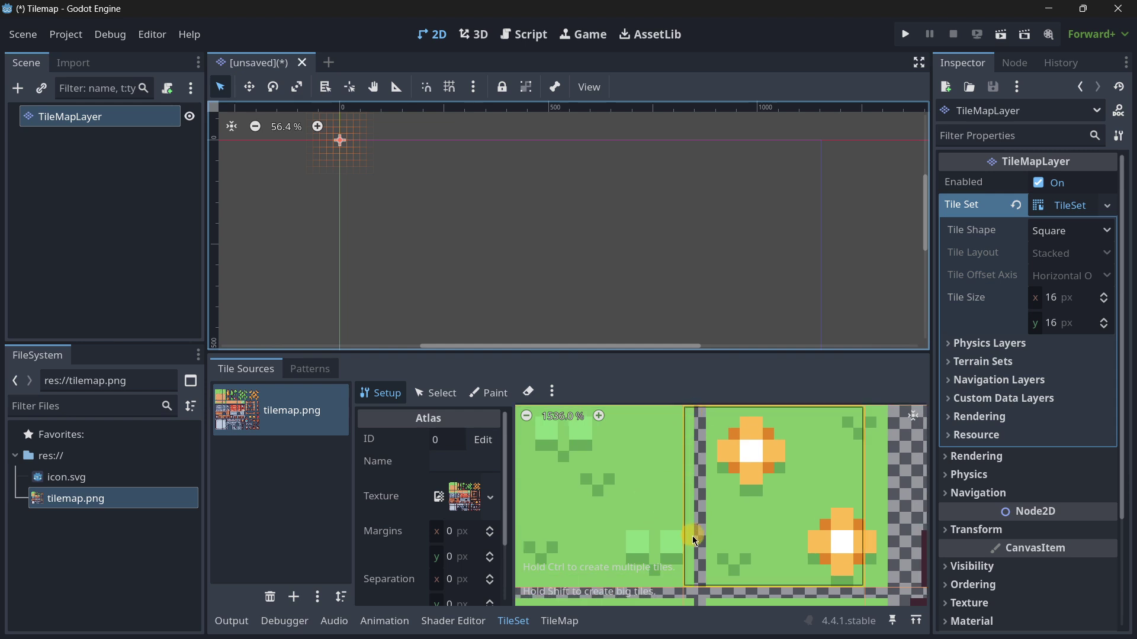
pyautogui.click(659, 563)
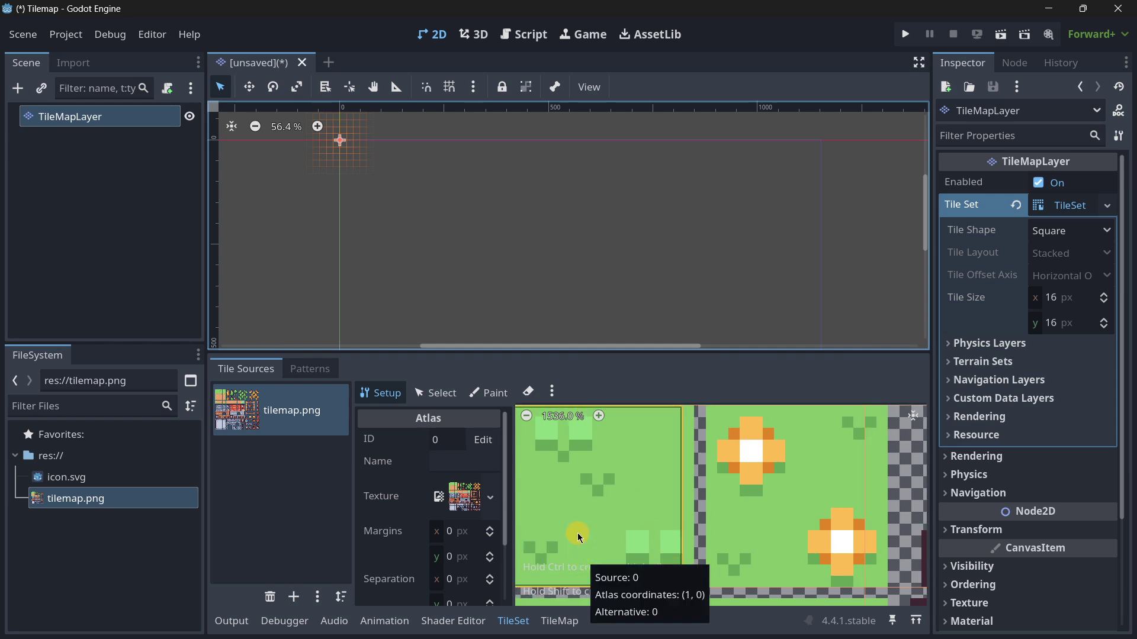
pyautogui.scroll(-4, 577, 533)
pyautogui.moveTo(577, 533); pyautogui.dragTo(798, 484, button='middle')
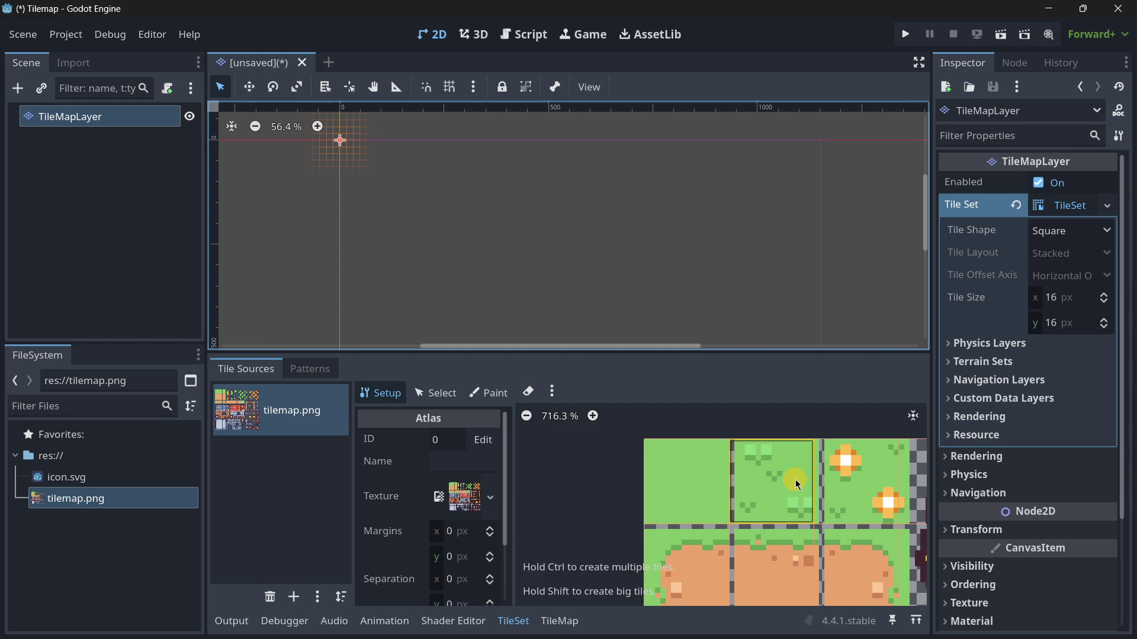
# Step: Review the atlas's margins, separation and texture region size settings, reading the description of the texture region size
pyautogui.scroll(-3, 469, 460)
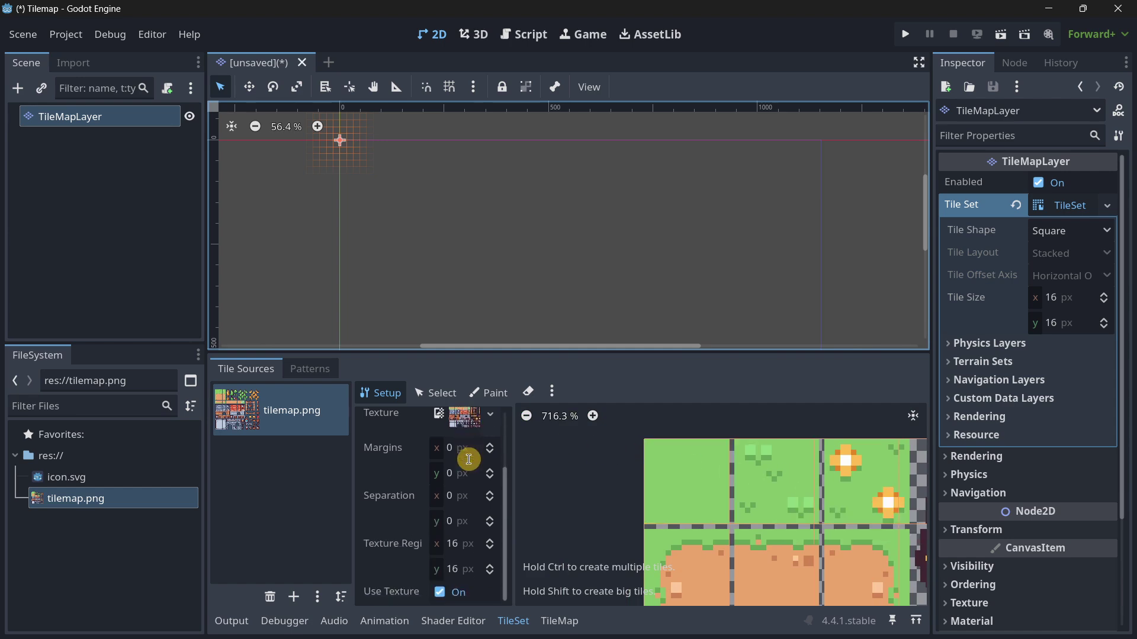
pyautogui.moveTo(389, 553)
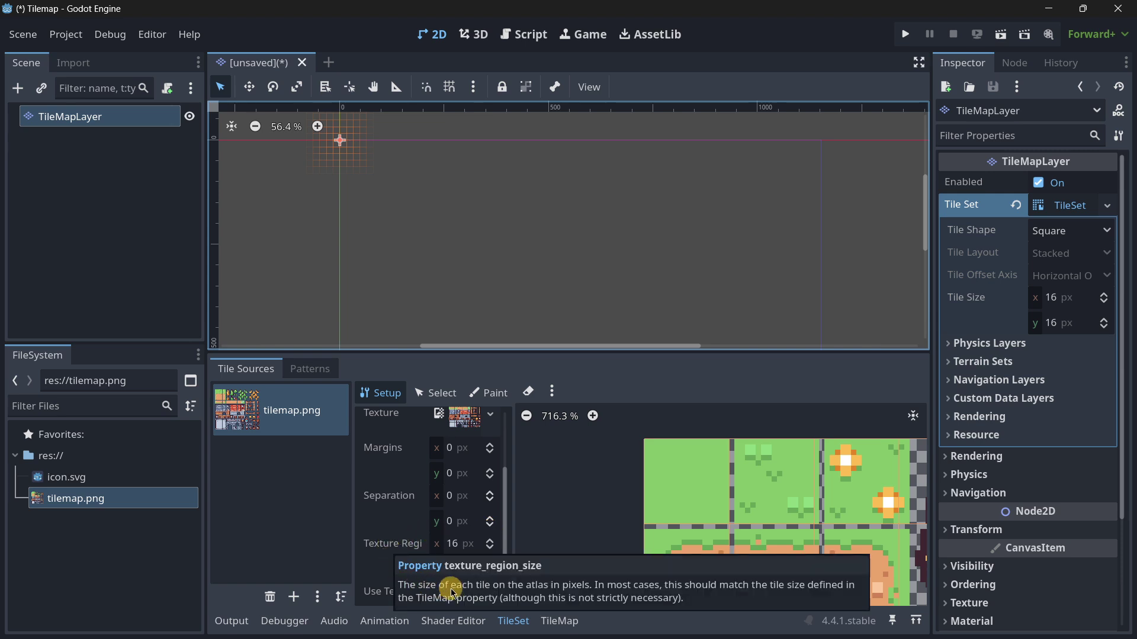
pyautogui.click(493, 597)
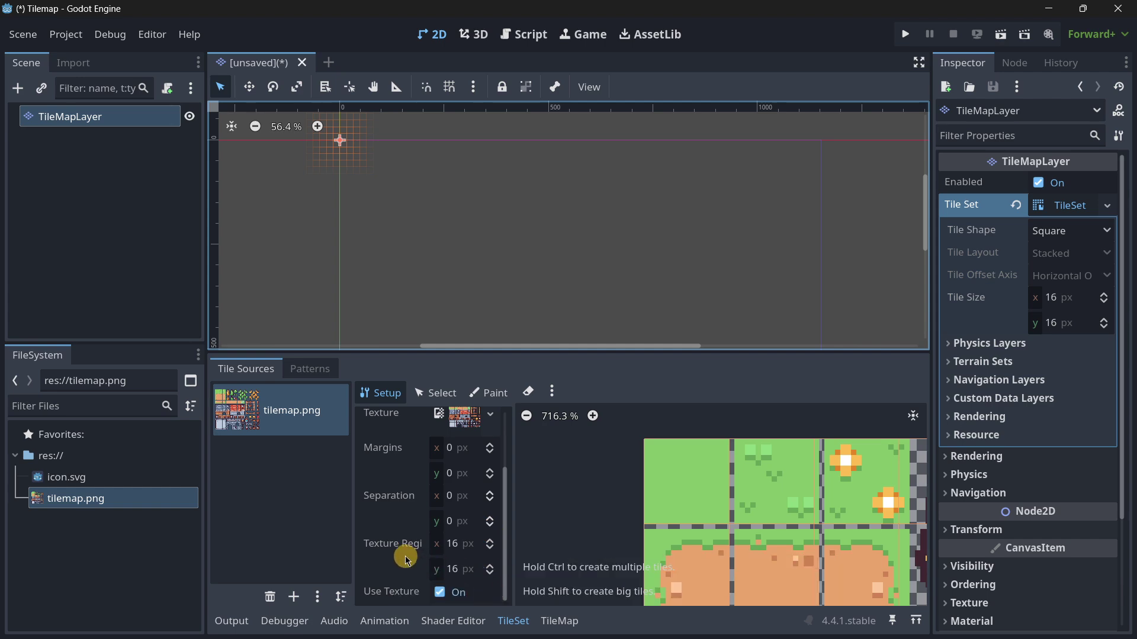
pyautogui.moveTo(395, 552)
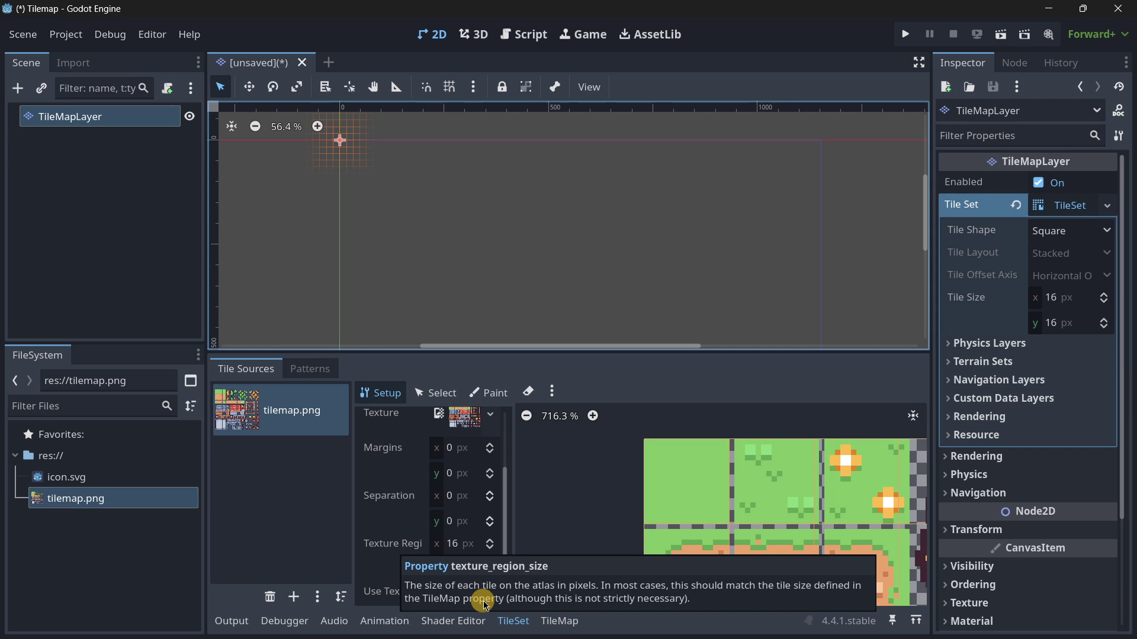
pyautogui.click(384, 542)
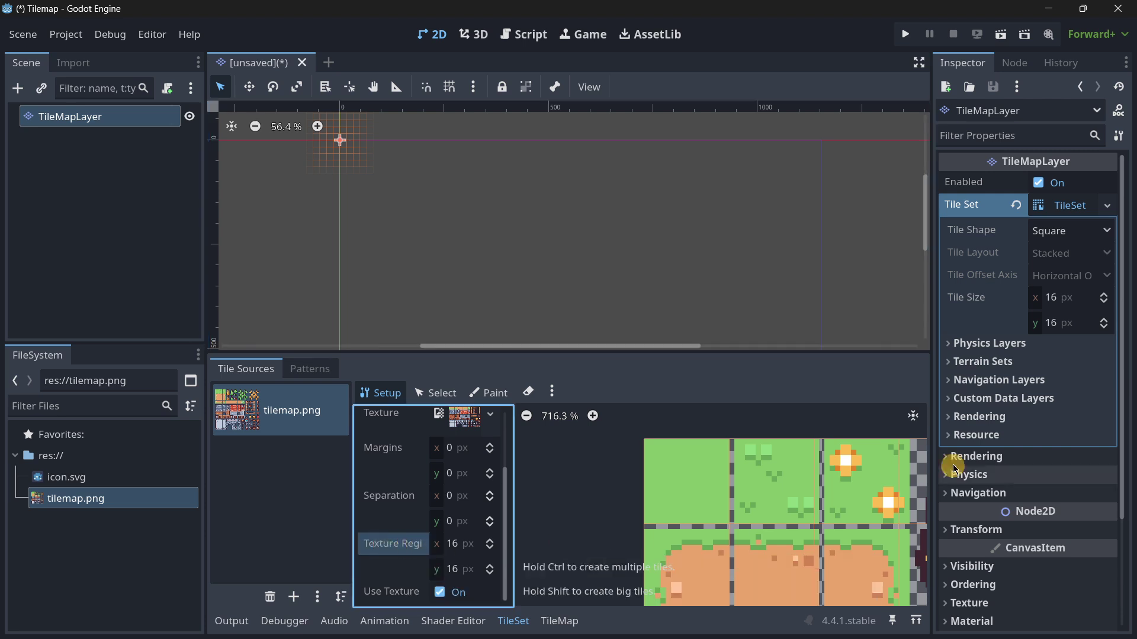
# Step: Compare the tile outlines with the gaps between the plain and tufted grass tiles in the atlas
pyautogui.scroll(-1, 722, 510)
pyautogui.click(722, 510)
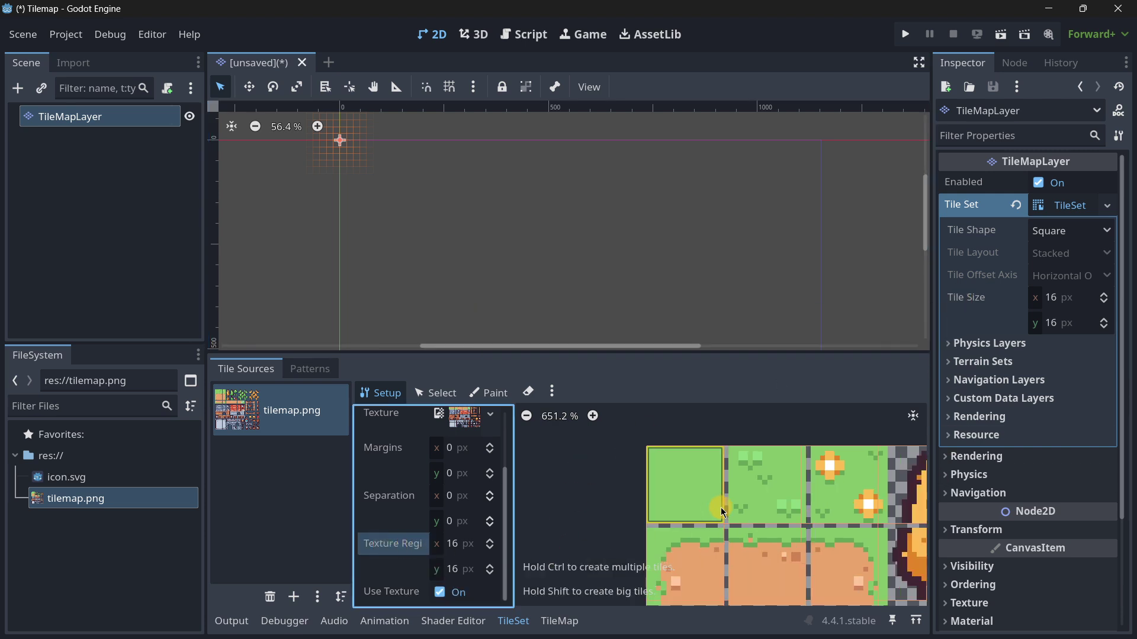
pyautogui.scroll(5, 720, 507)
pyautogui.click(650, 534)
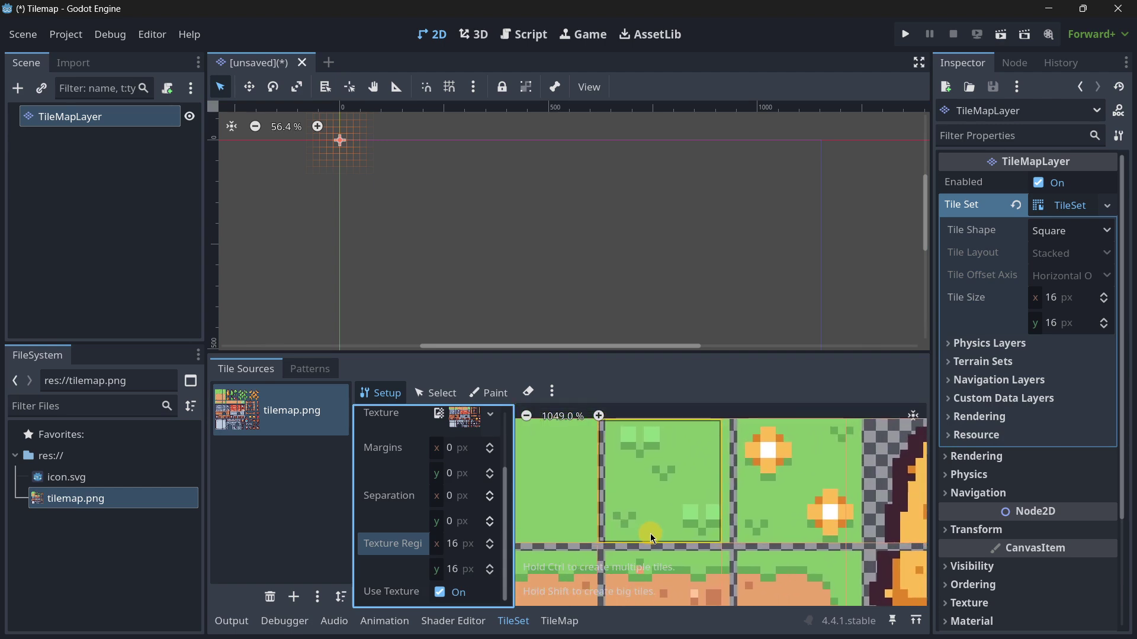
pyautogui.moveTo(650, 534); pyautogui.dragTo(670, 534, button='middle')
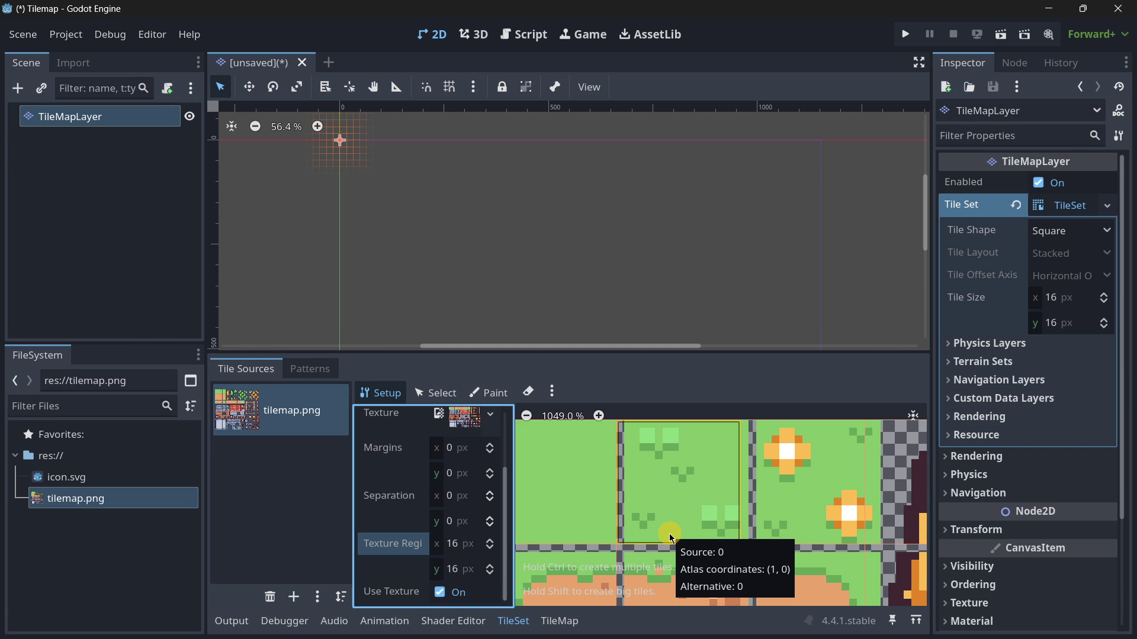
pyautogui.scroll(-3, 731, 483)
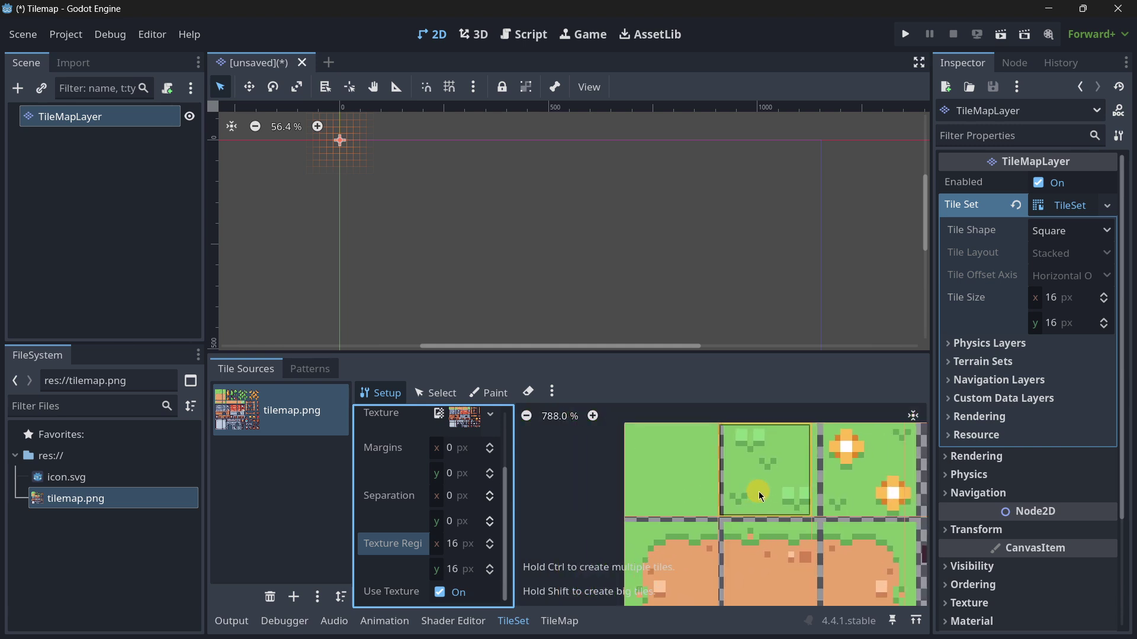
# Step: Examine how the tile outlines drift away from the gaps between the grass, flower and dirt tiles in the atlas
pyautogui.moveTo(758, 491); pyautogui.dragTo(736, 533, button='middle')
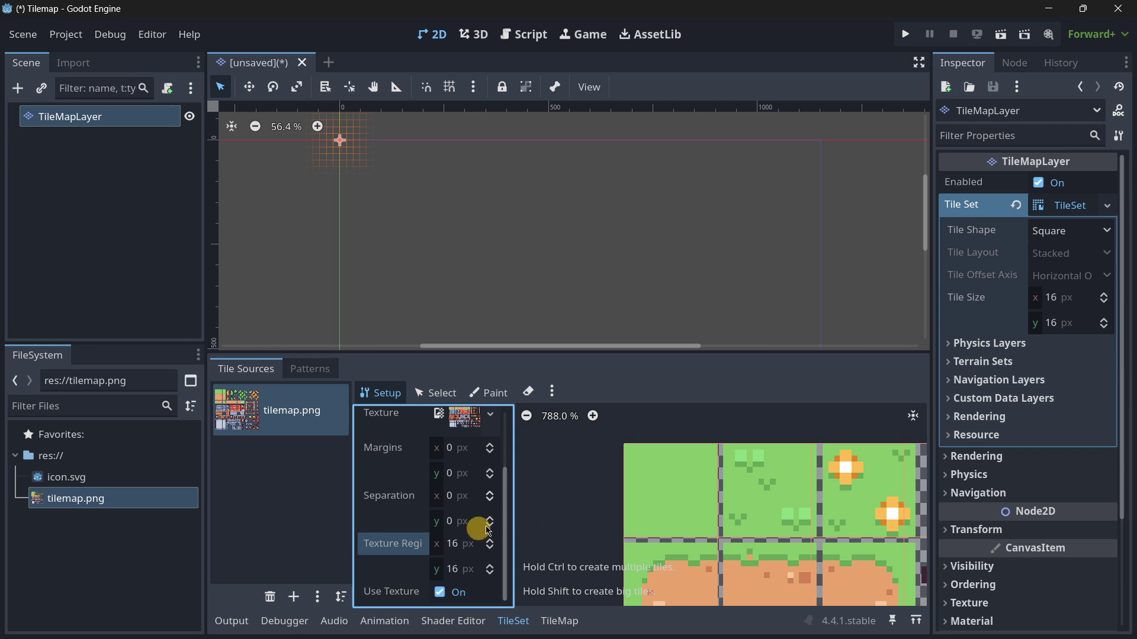
pyautogui.moveTo(775, 506); pyautogui.dragTo(762, 476, button='middle')
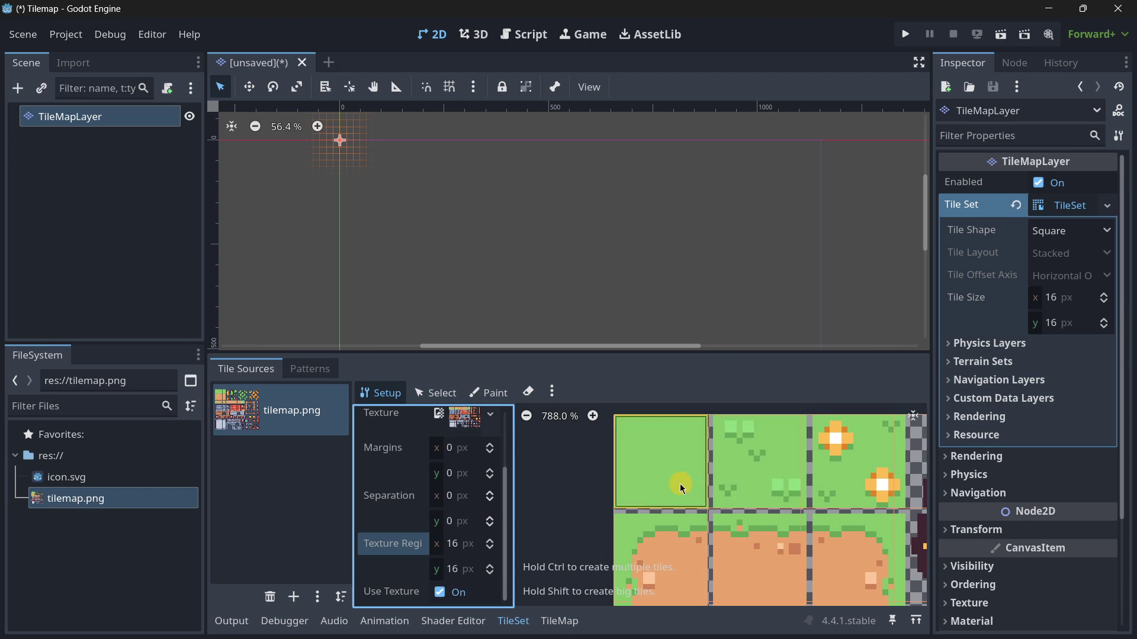
pyautogui.scroll(8, 680, 484)
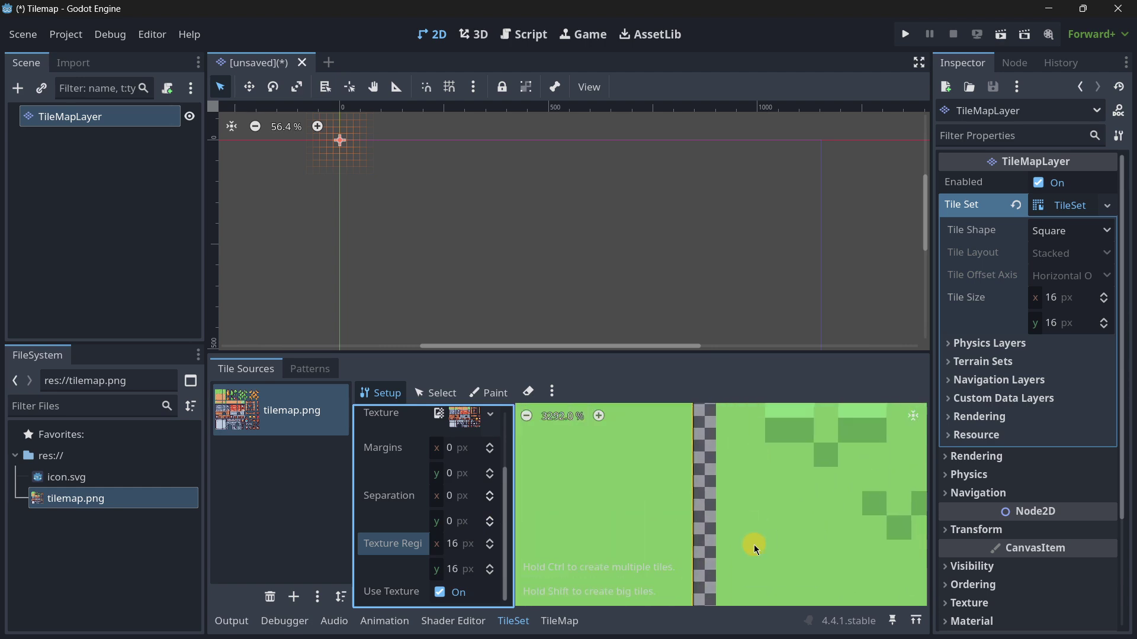
pyautogui.moveTo(743, 478); pyautogui.dragTo(766, 456, button='middle')
pyautogui.scroll(-10, 752, 482)
pyautogui.scroll(3, 688, 556)
pyautogui.moveTo(688, 557); pyautogui.dragTo(626, 497, button='middle')
pyautogui.scroll(1, 674, 467)
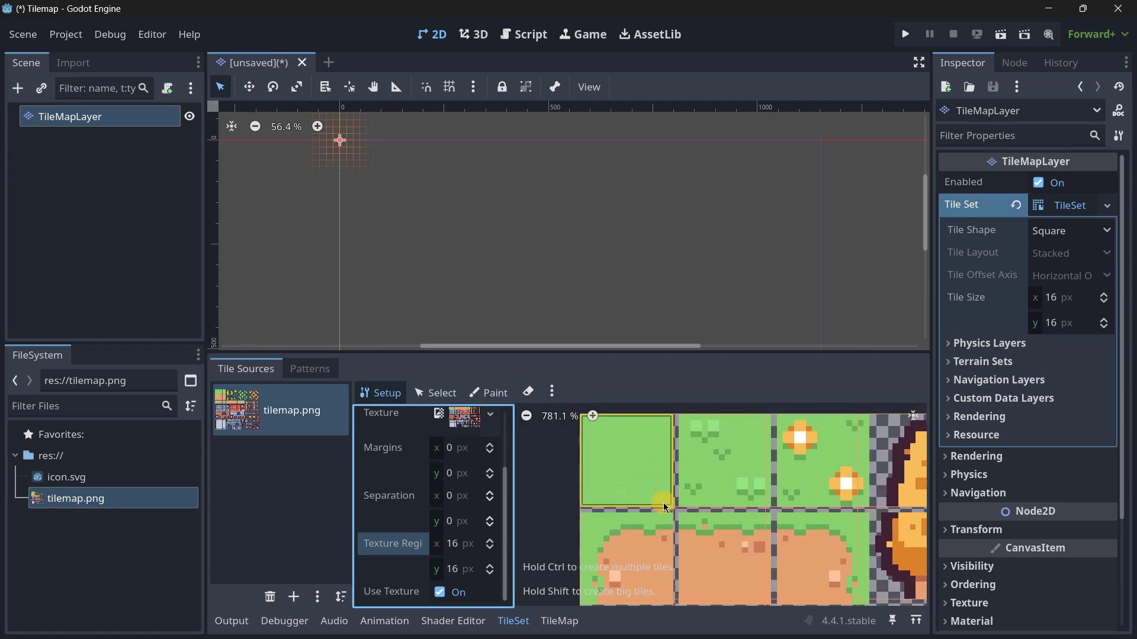
pyautogui.scroll(4, 757, 463)
pyautogui.moveTo(757, 464); pyautogui.dragTo(738, 504, button='middle')
pyautogui.scroll(-2, 737, 503)
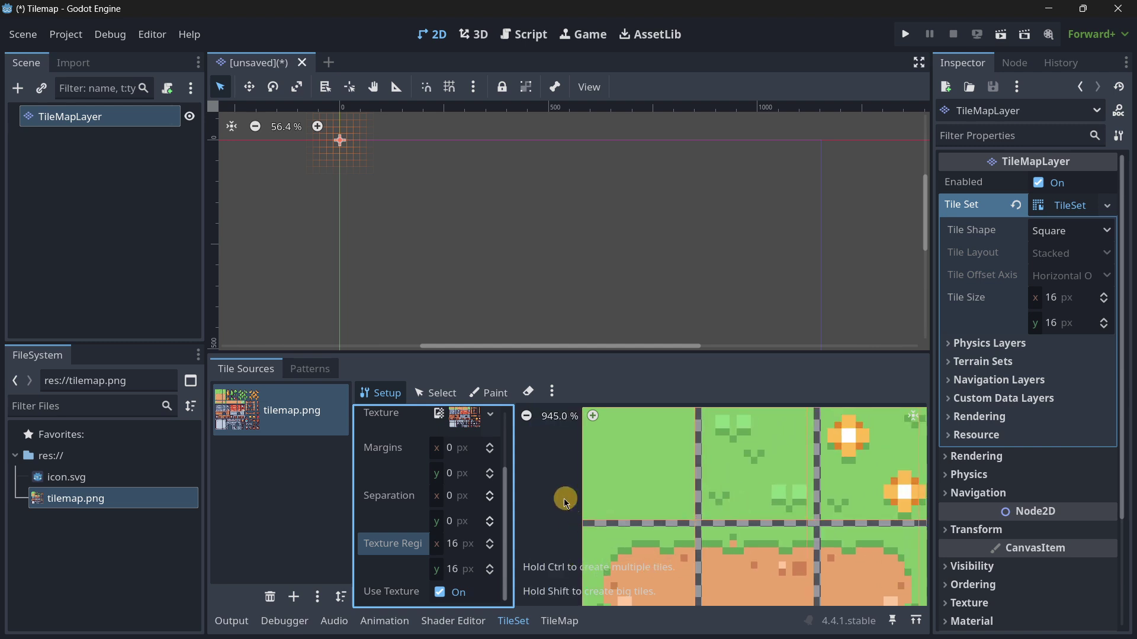
# Step: Set the atlas separation to 1 px on both x and y
pyautogui.click(468, 495)
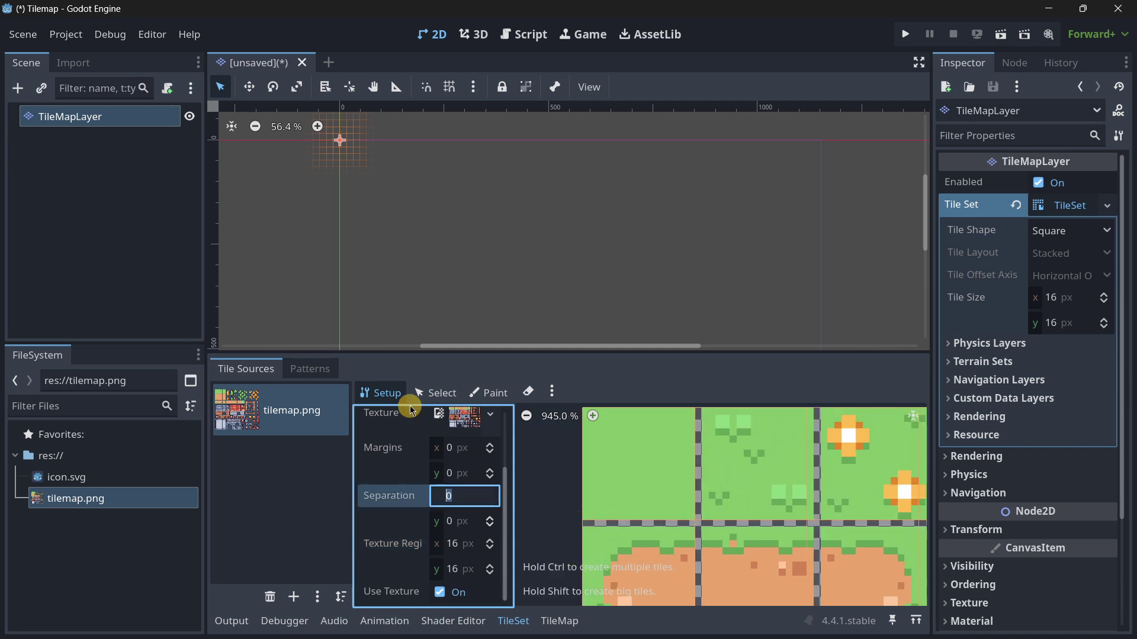
pyautogui.write('1')
pyautogui.press('Tab')
pyautogui.write('2')
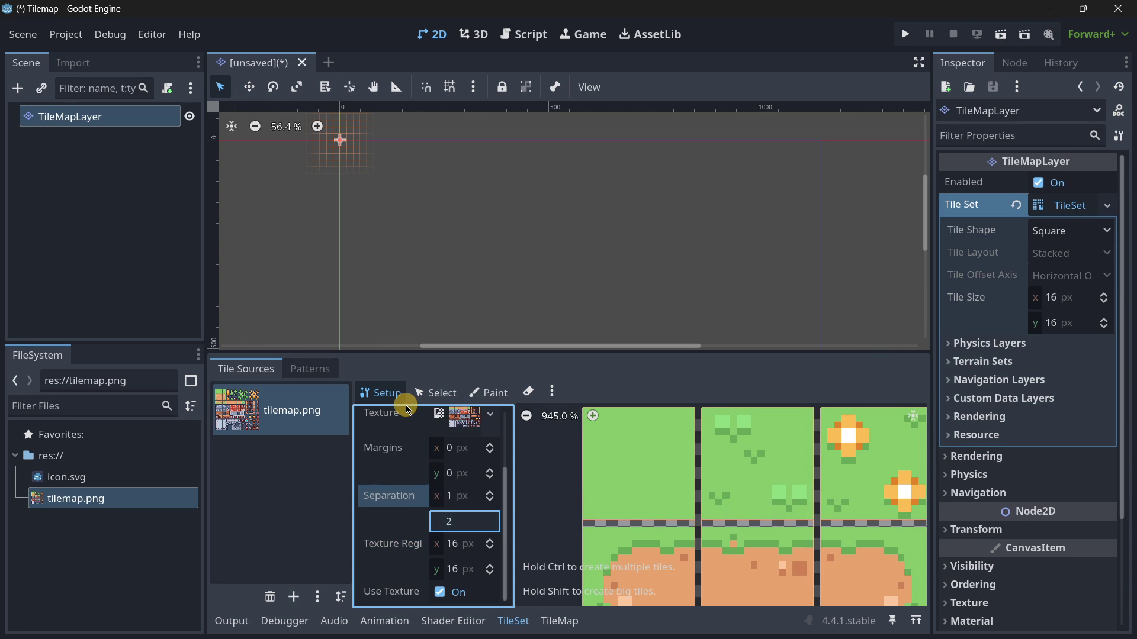
pyautogui.press('Return')
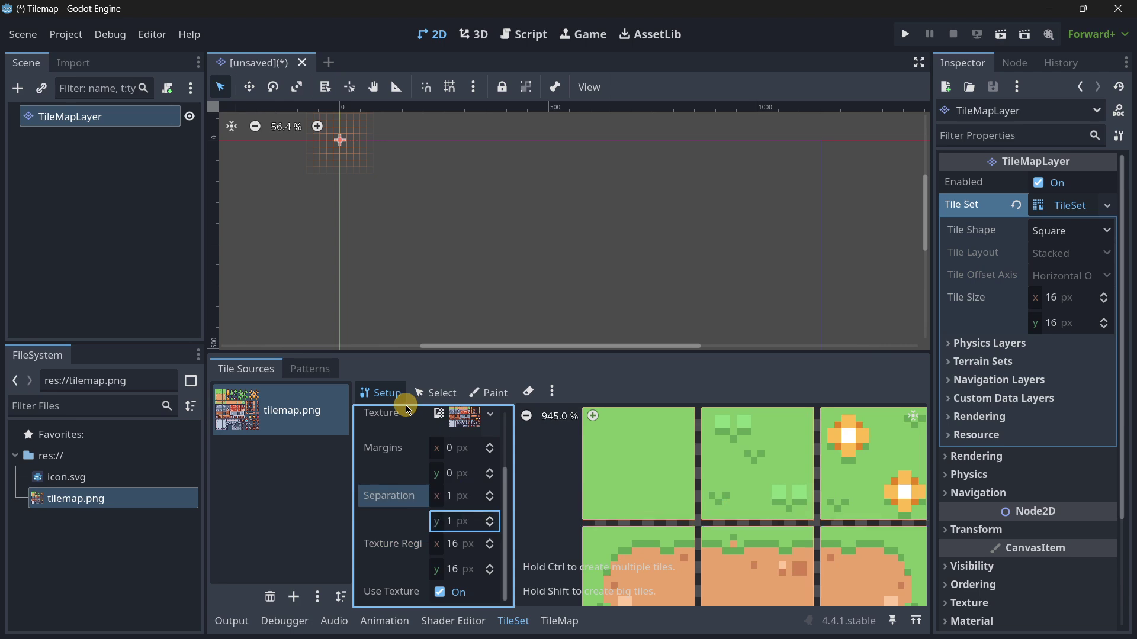
# Step: Check how the tile outlines fit the gaps between grass, roof and other tiles across the atlas
pyautogui.click(727, 486)
pyautogui.scroll(4, 726, 483)
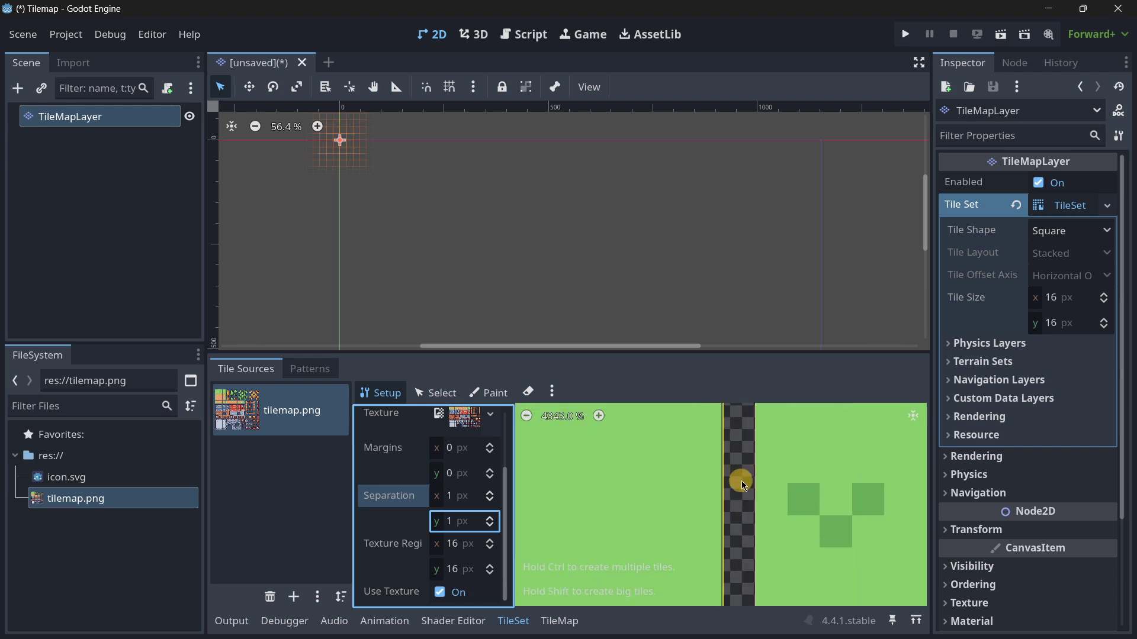
pyautogui.moveTo(741, 481); pyautogui.dragTo(794, 489, button='middle')
pyautogui.scroll(-3, 671, 478)
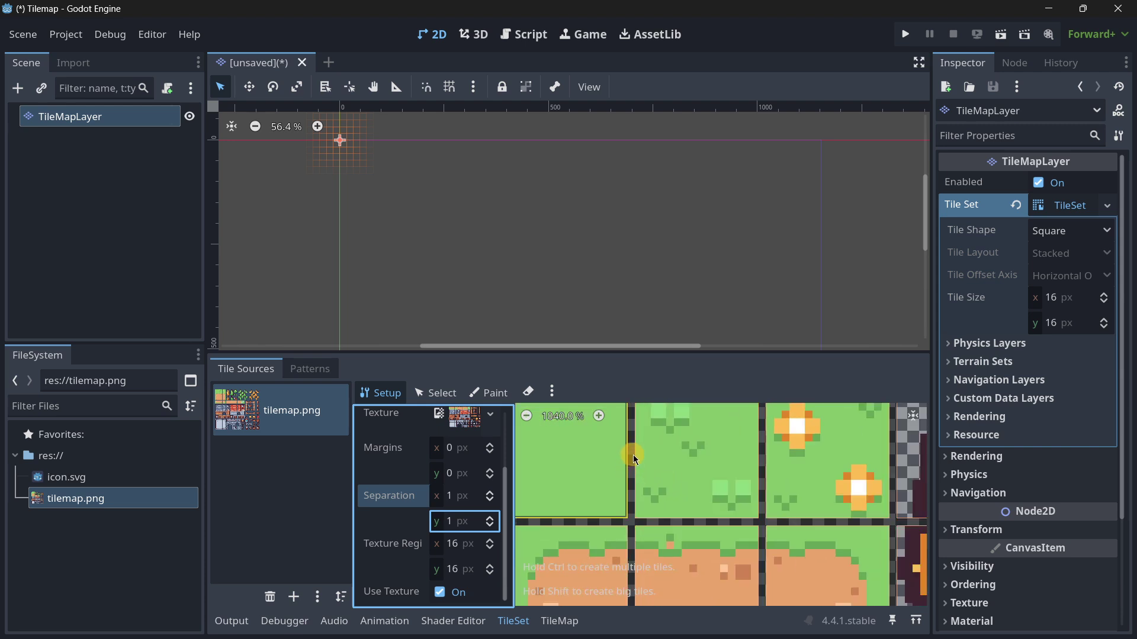
pyautogui.moveTo(634, 454); pyautogui.dragTo(724, 499, button='middle')
pyautogui.scroll(-5, 639, 496)
pyautogui.click(667, 513)
pyautogui.scroll(6, 723, 499)
pyautogui.scroll(-12, 829, 505)
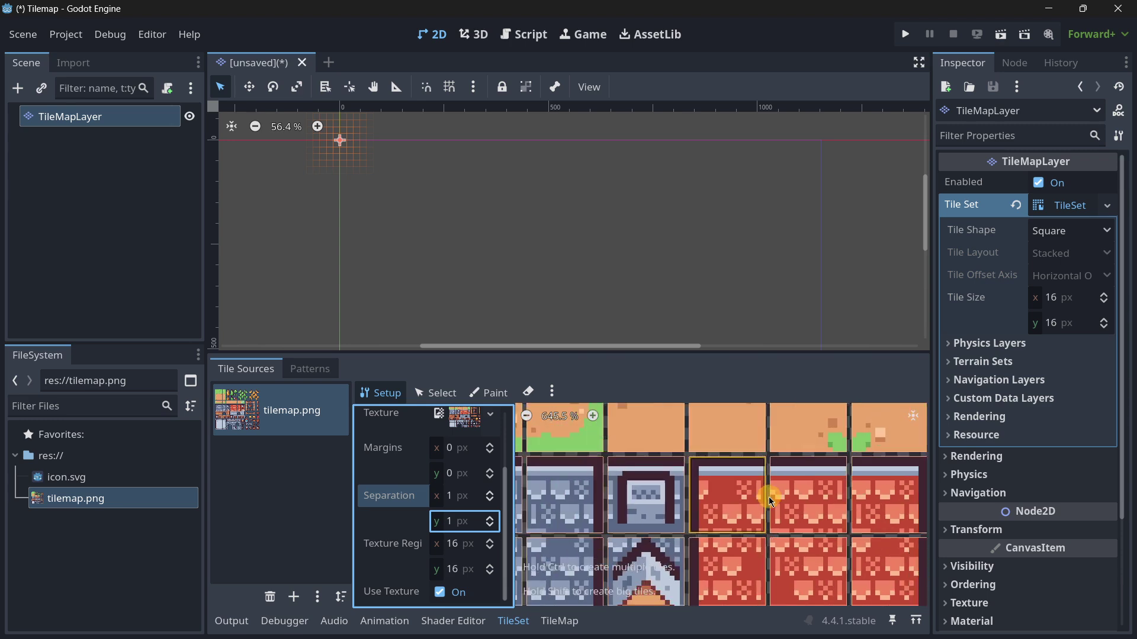
pyautogui.scroll(5, 740, 508)
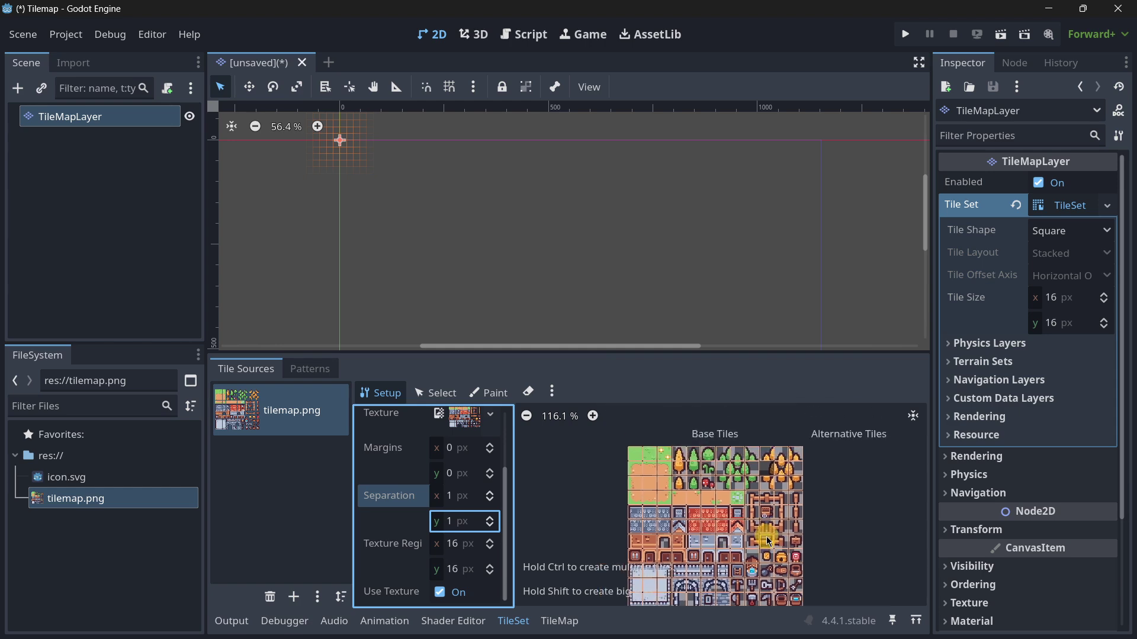
pyautogui.moveTo(753, 521); pyautogui.dragTo(959, 548, button='middle')
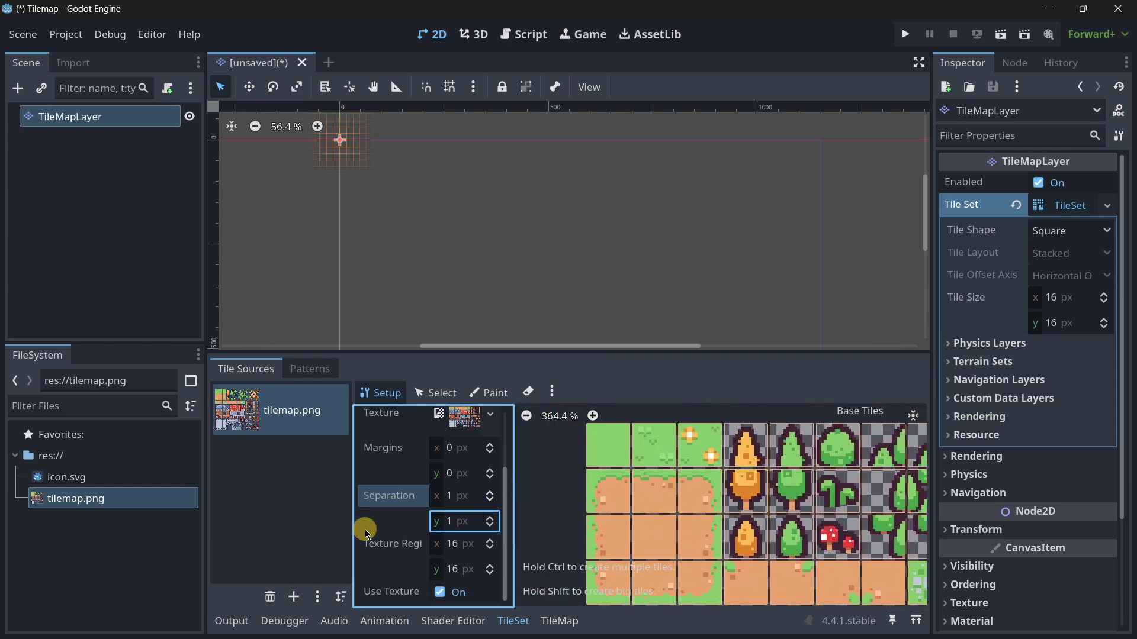
# Step: Try atlas margins of 3 px on x and y and examine where the first grass tile's outline starts
pyautogui.click(456, 447)
pyautogui.write('3')
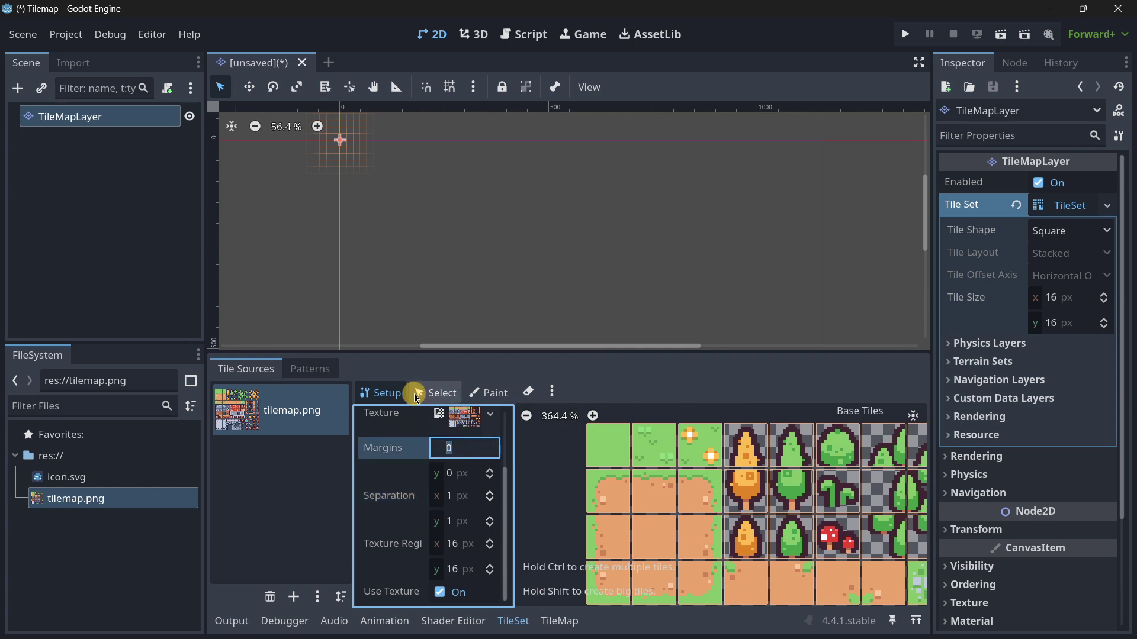
pyautogui.press('Tab')
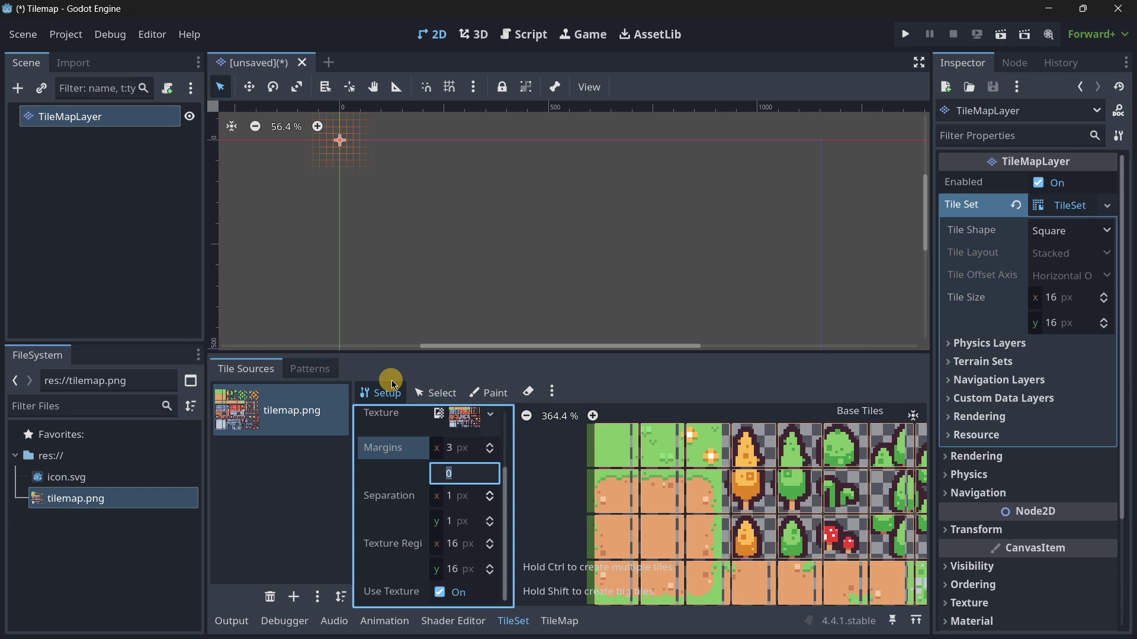
pyautogui.write('3')
pyautogui.press('Return')
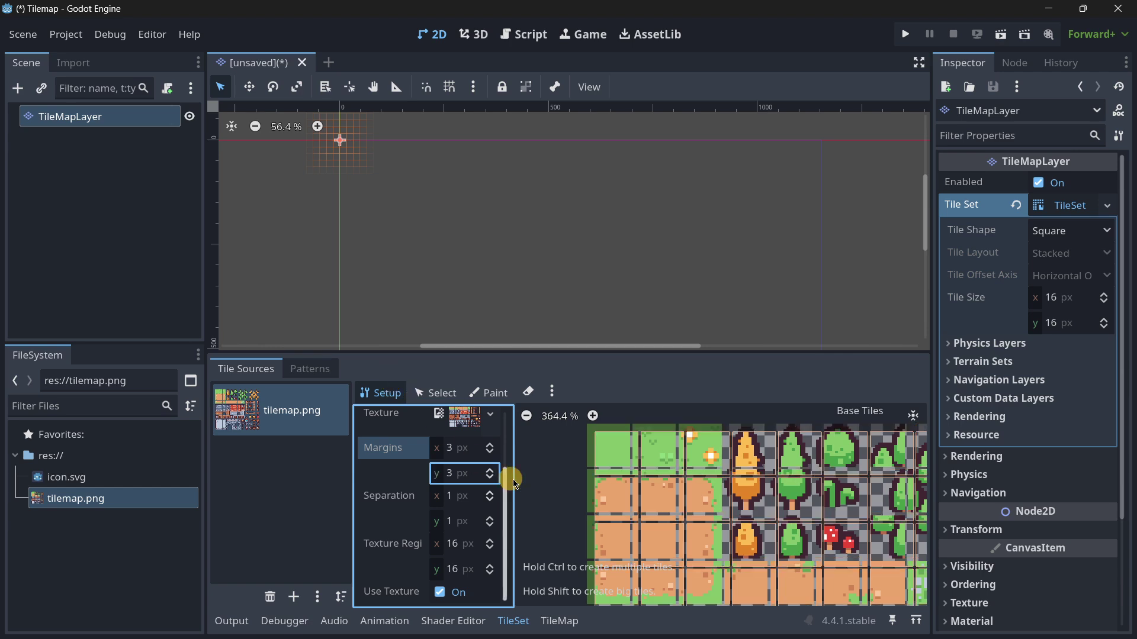
pyautogui.scroll(-3, 616, 483)
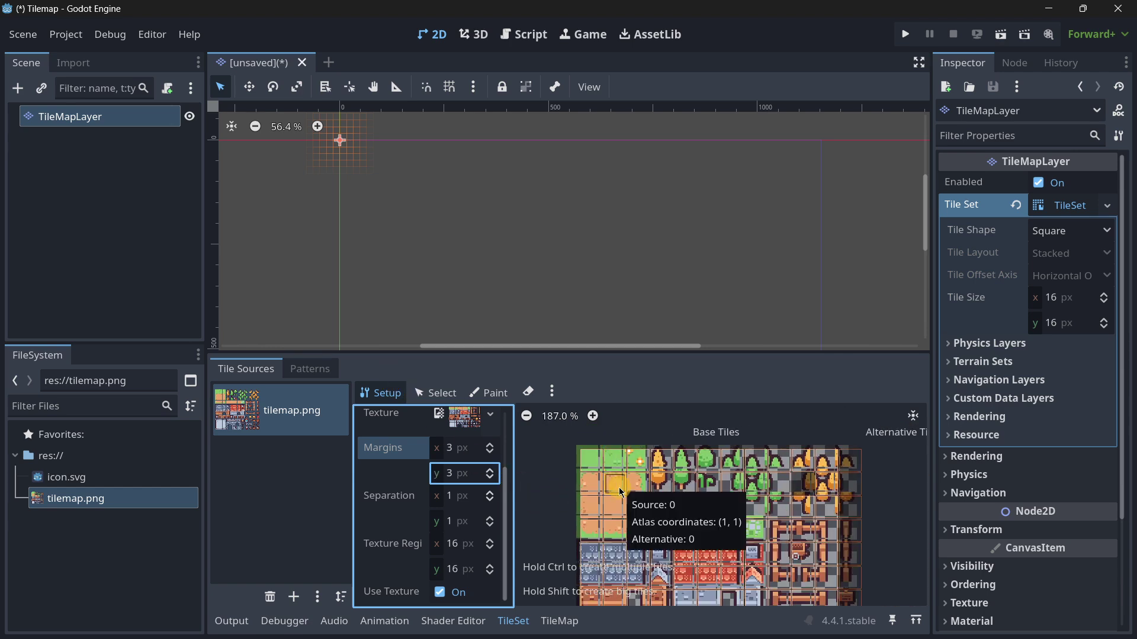
pyautogui.scroll(-1, 621, 492)
pyautogui.scroll(11, 635, 461)
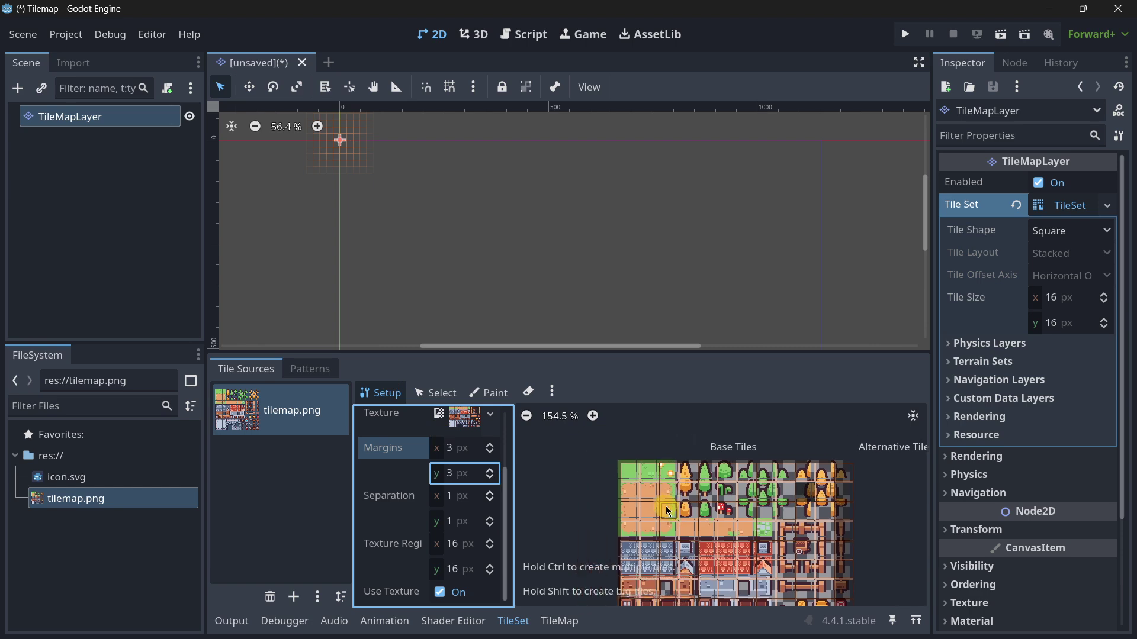
pyautogui.moveTo(700, 447); pyautogui.dragTo(662, 487, button='middle')
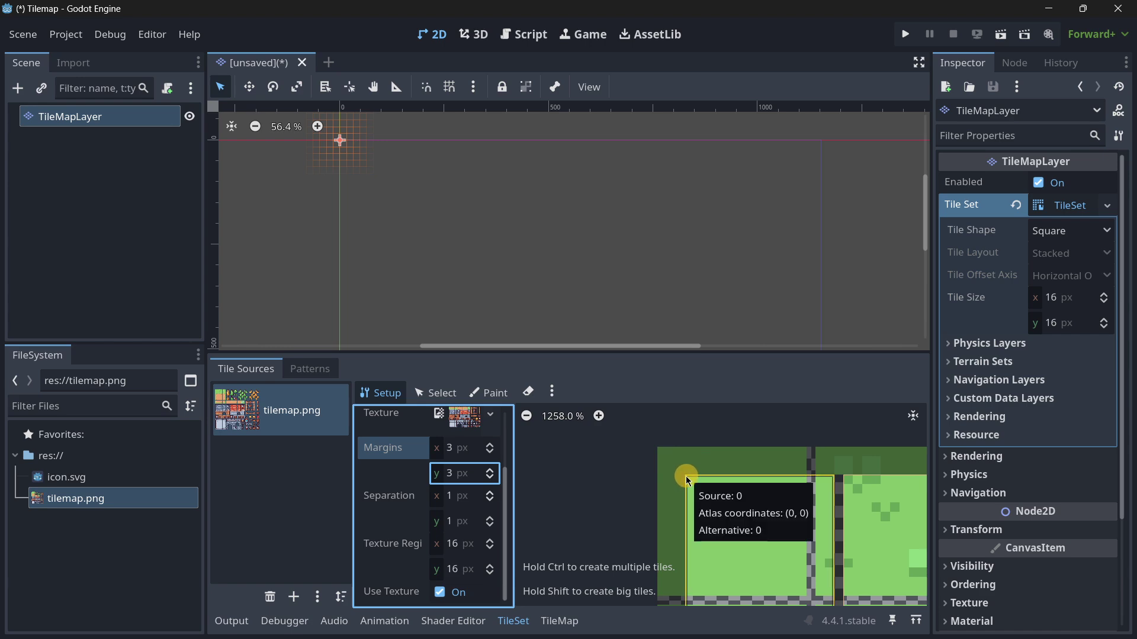
# Step: Set the atlas margins back to 0 px on both x and y
pyautogui.click(477, 455)
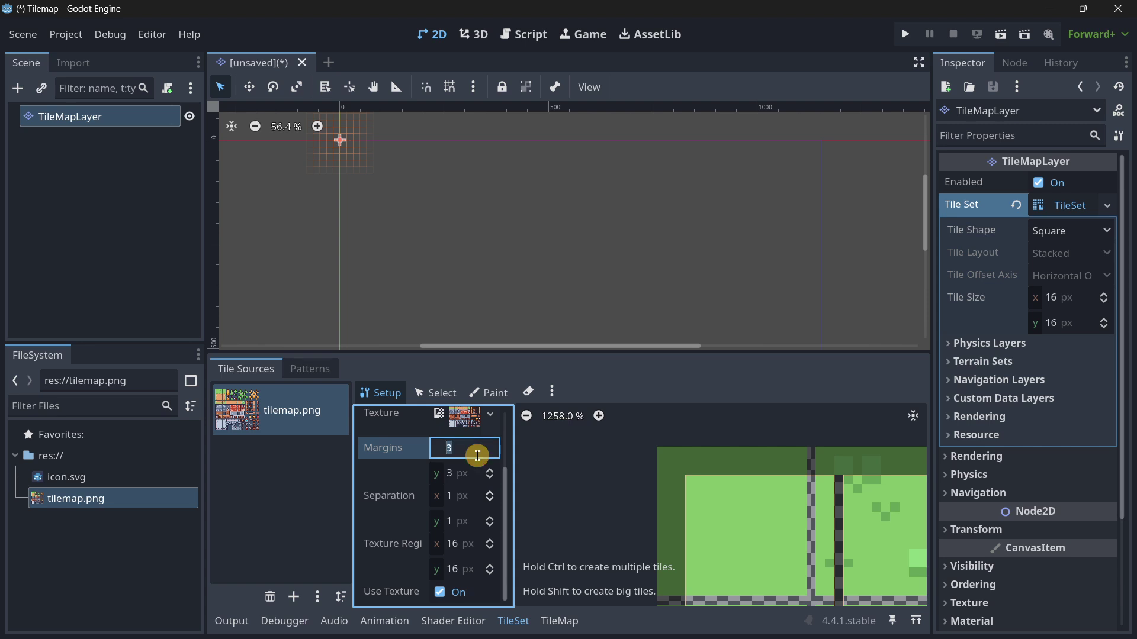
pyautogui.write('0')
pyautogui.press('Tab')
pyautogui.write('0')
pyautogui.press('Return')
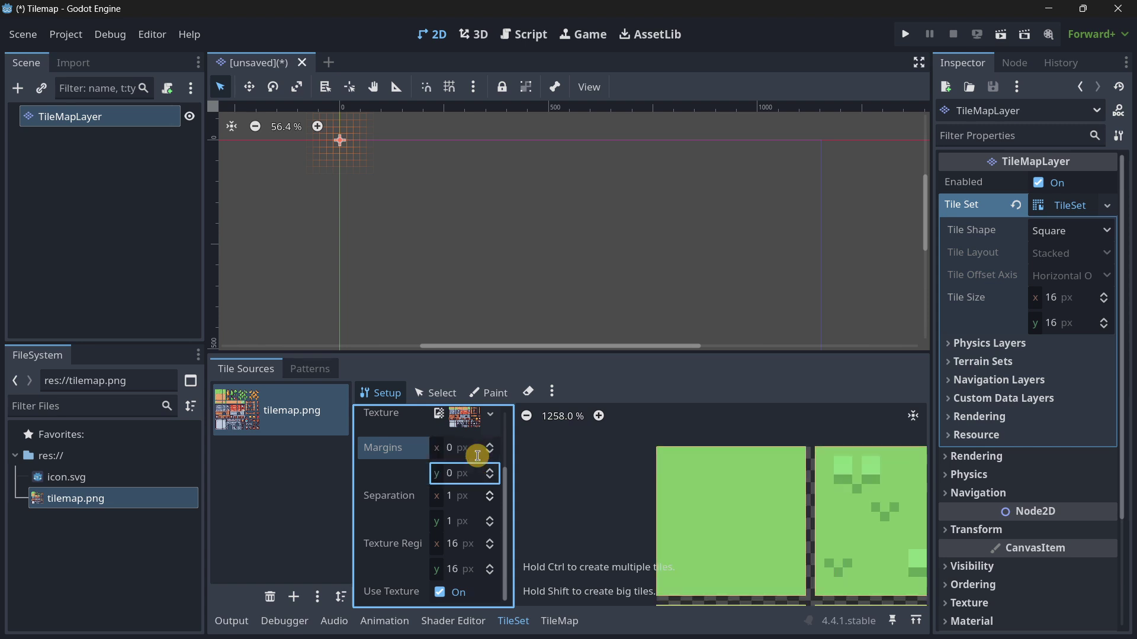
# Step: Look over the whole atlas from the grass tiles to the bottom row, and review its setup properties
pyautogui.scroll(-10, 717, 552)
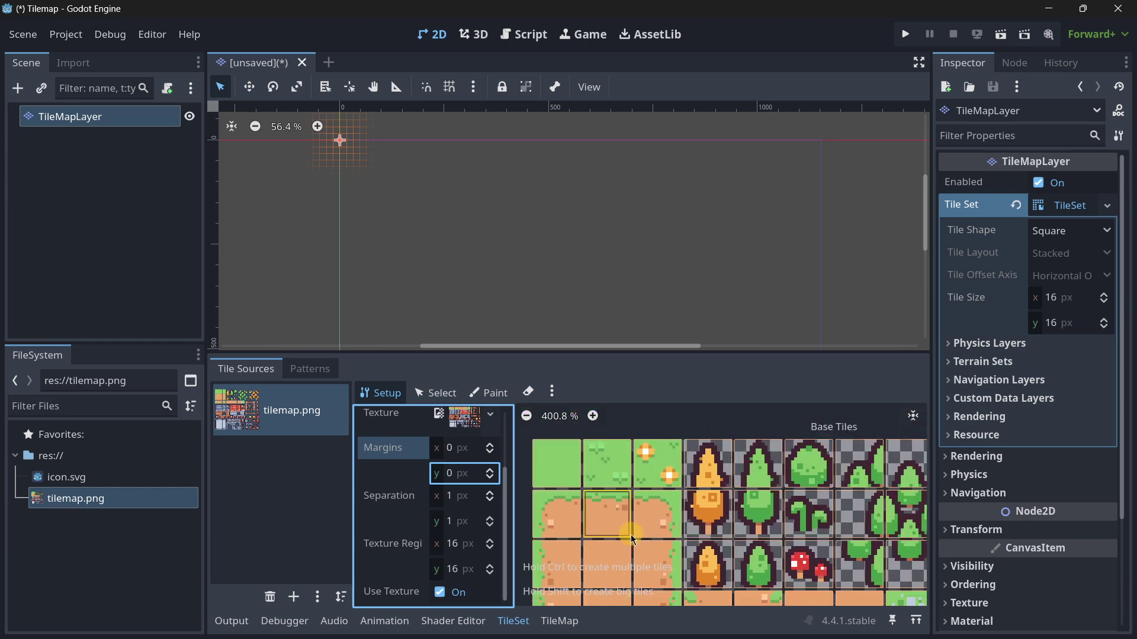
pyautogui.scroll(3, 671, 463)
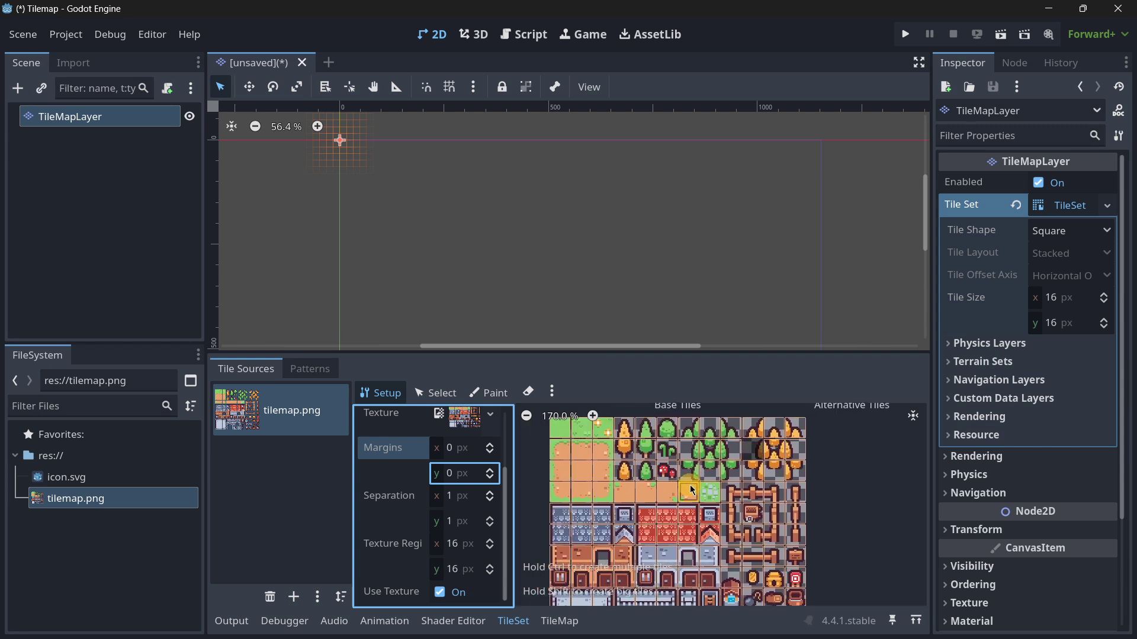
pyautogui.scroll(-4, 693, 489)
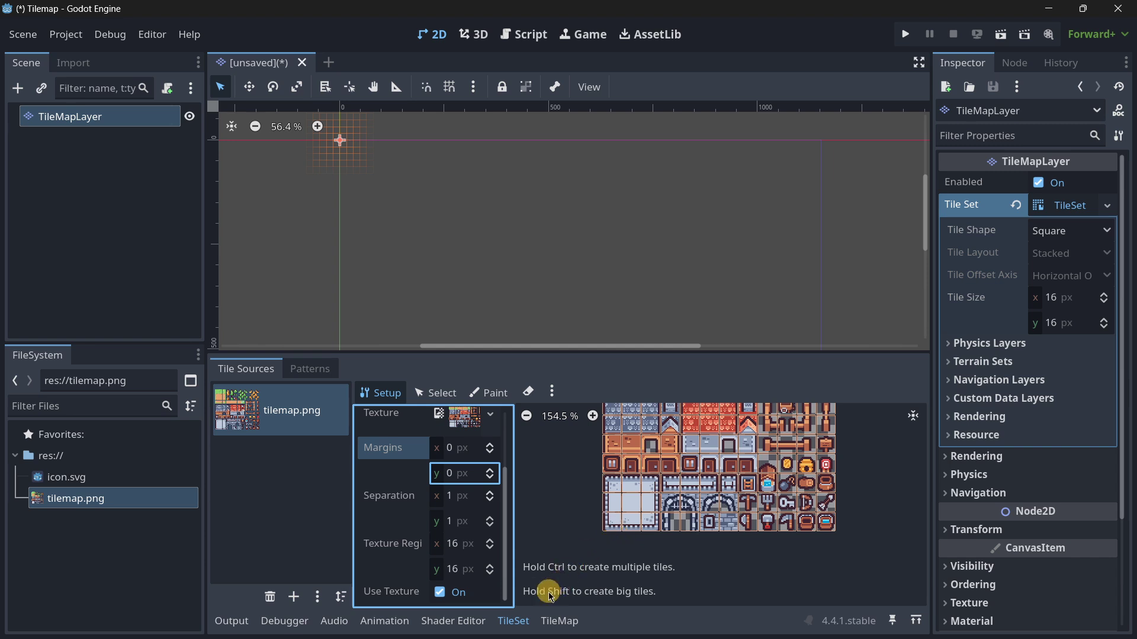
pyautogui.hscroll(1, 700, 497)
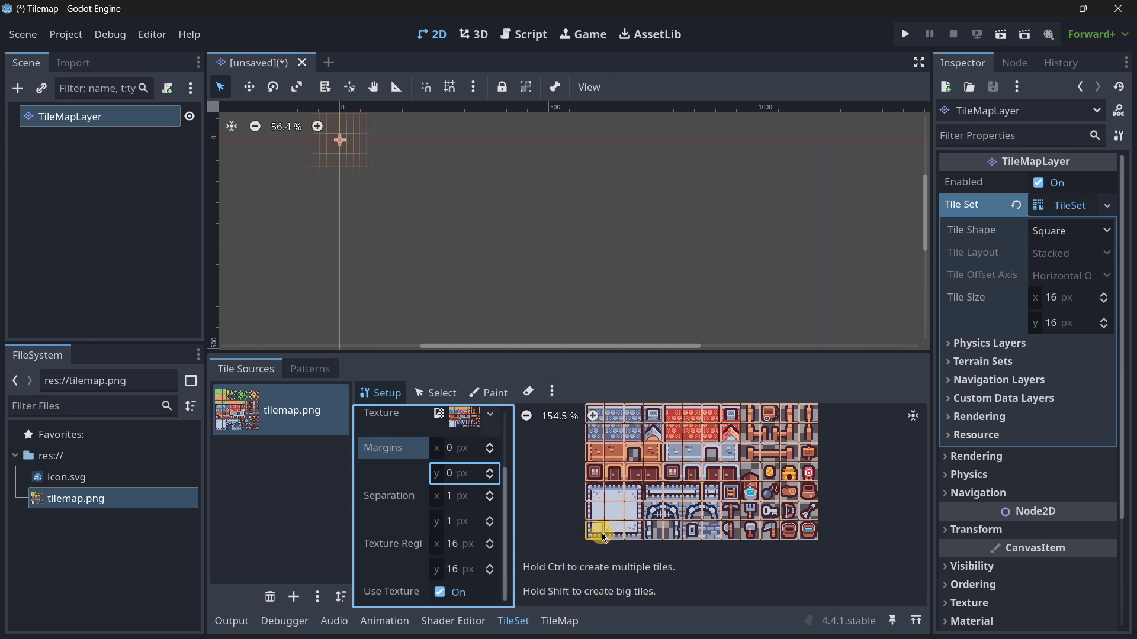
pyautogui.scroll(3, 603, 491)
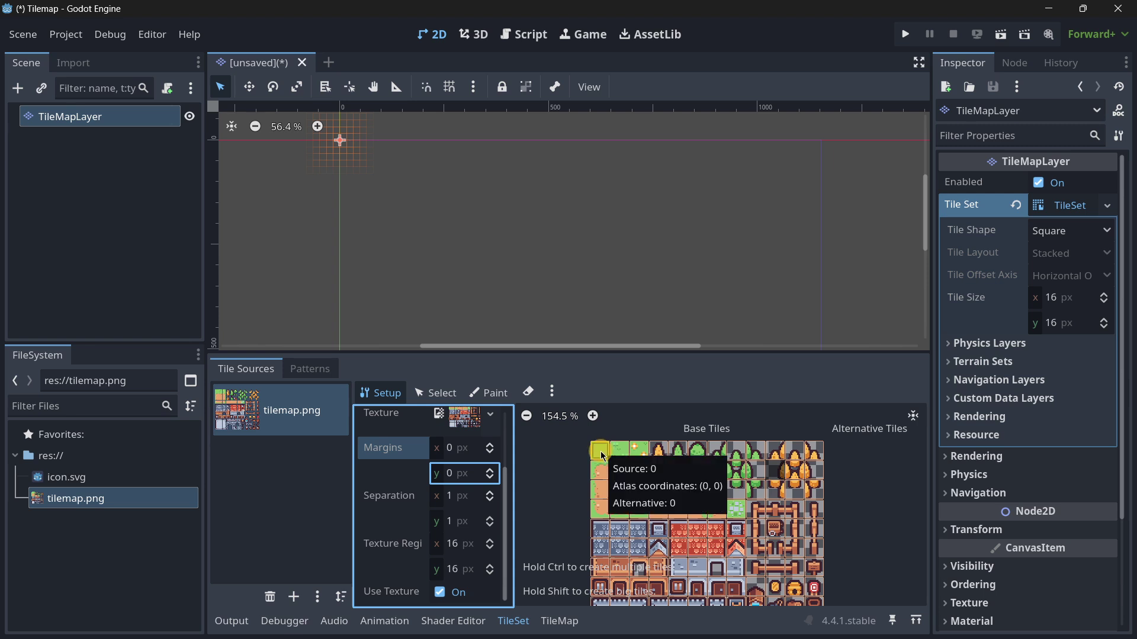
pyautogui.moveTo(603, 452); pyautogui.dragTo(710, 532)
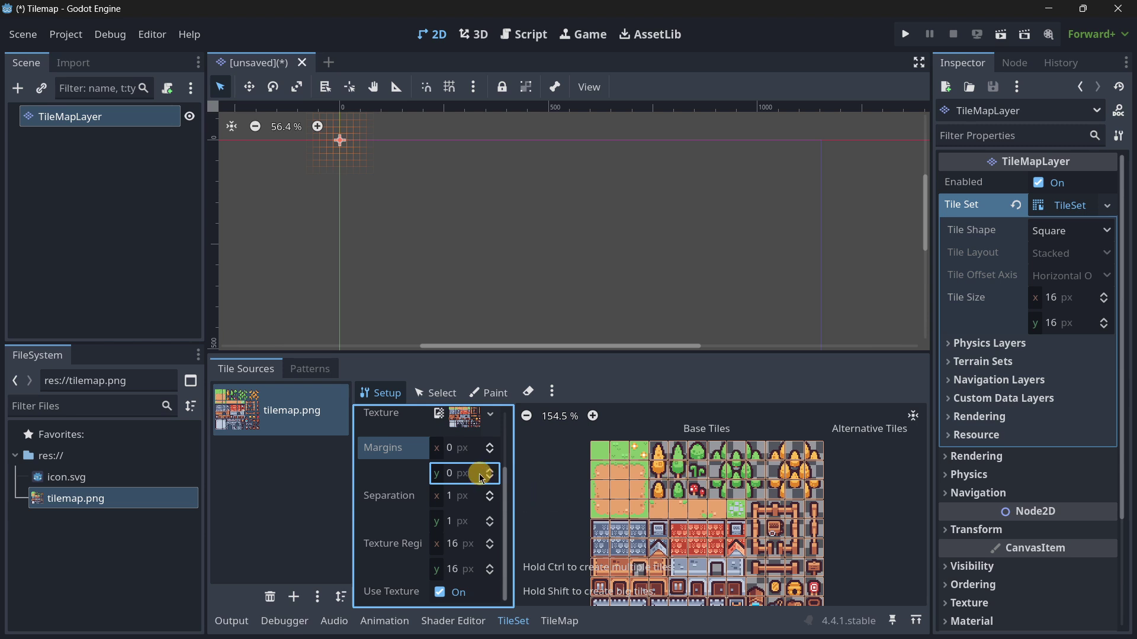
pyautogui.scroll(2, 468, 477)
pyautogui.scroll(2, 447, 560)
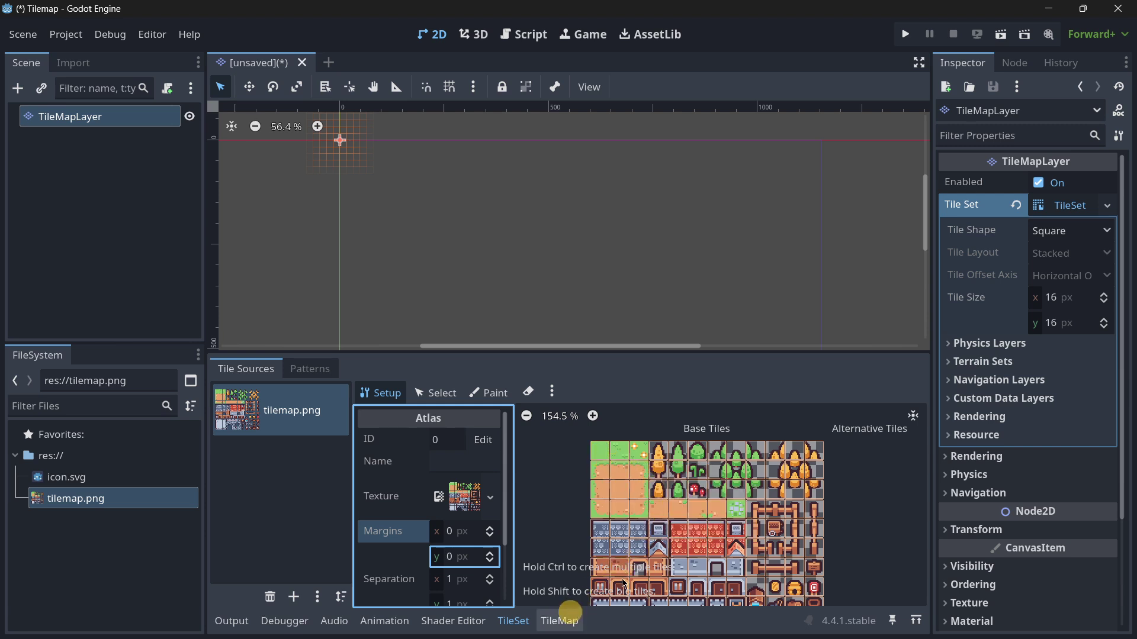
# Step: In the TileMap editor, choose the plain grass tile and paint a looping figure-eight line in the viewport, starting near the origin
pyautogui.click(559, 620)
pyautogui.scroll(4, 568, 444)
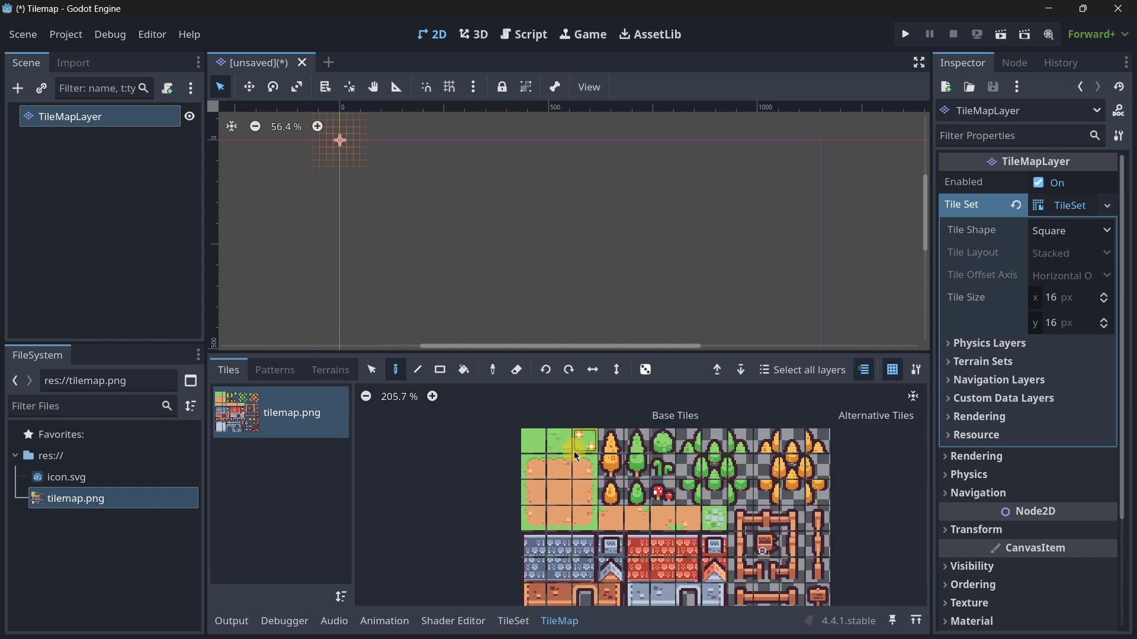
pyautogui.scroll(-4, 651, 460)
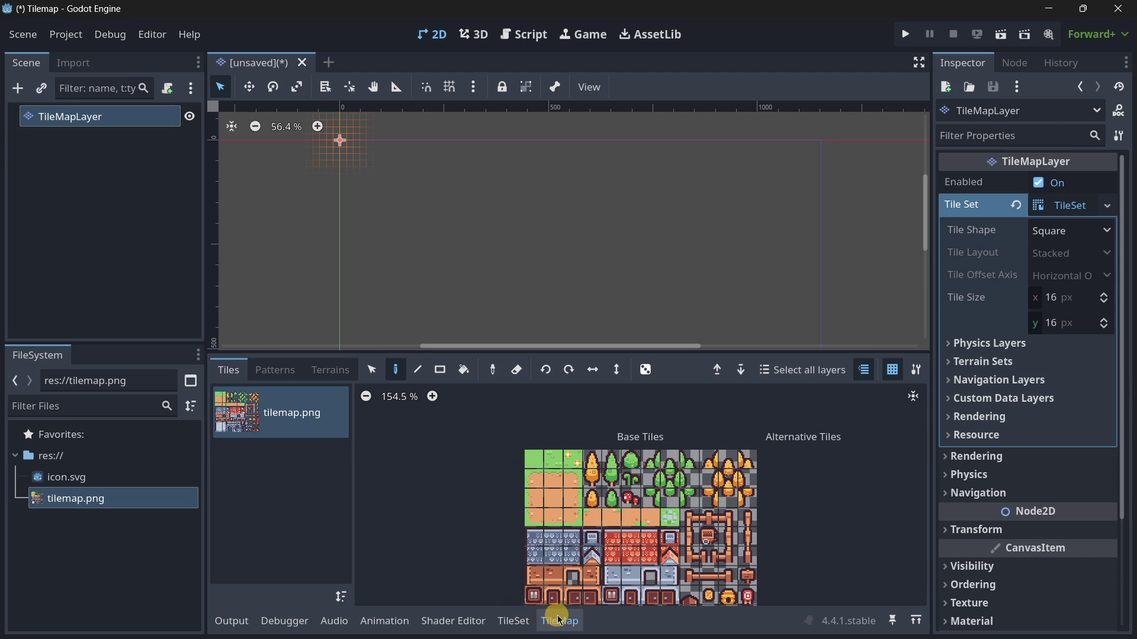
pyautogui.click(539, 463)
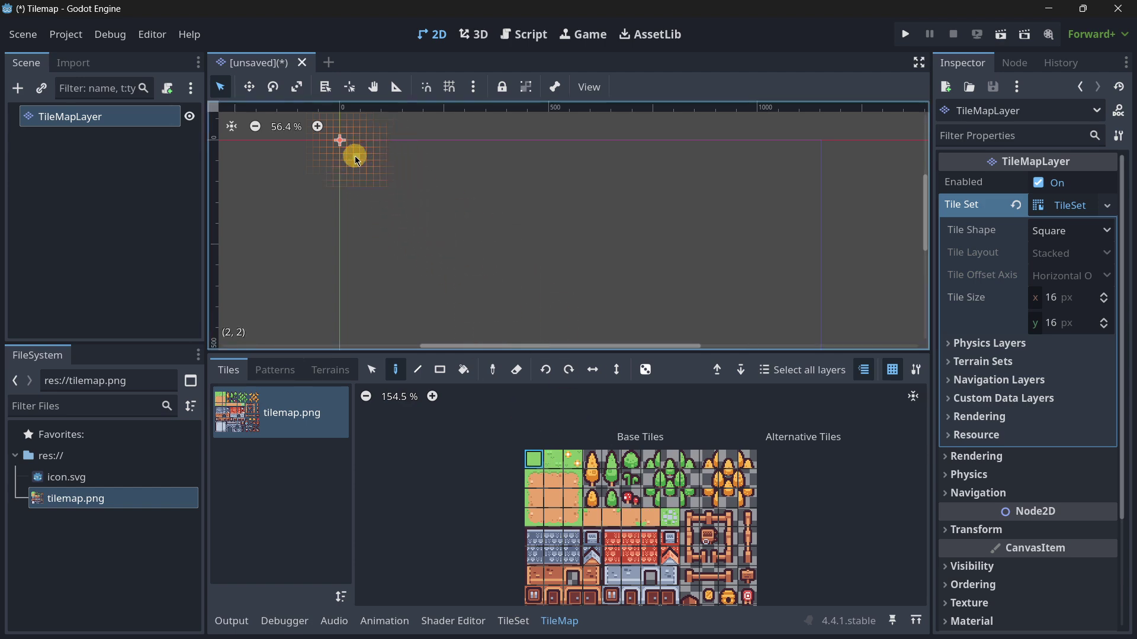
pyautogui.moveTo(356, 158)
pyautogui.mouseDown()
pyautogui.moveTo(609, 317)
pyautogui.moveTo(670, 225)
pyautogui.moveTo(472, 254)
pyautogui.moveTo(325, 254)
pyautogui.moveTo(421, 193)
pyautogui.moveTo(583, 190)
pyautogui.moveTo(406, 198)
pyautogui.mouseUp()
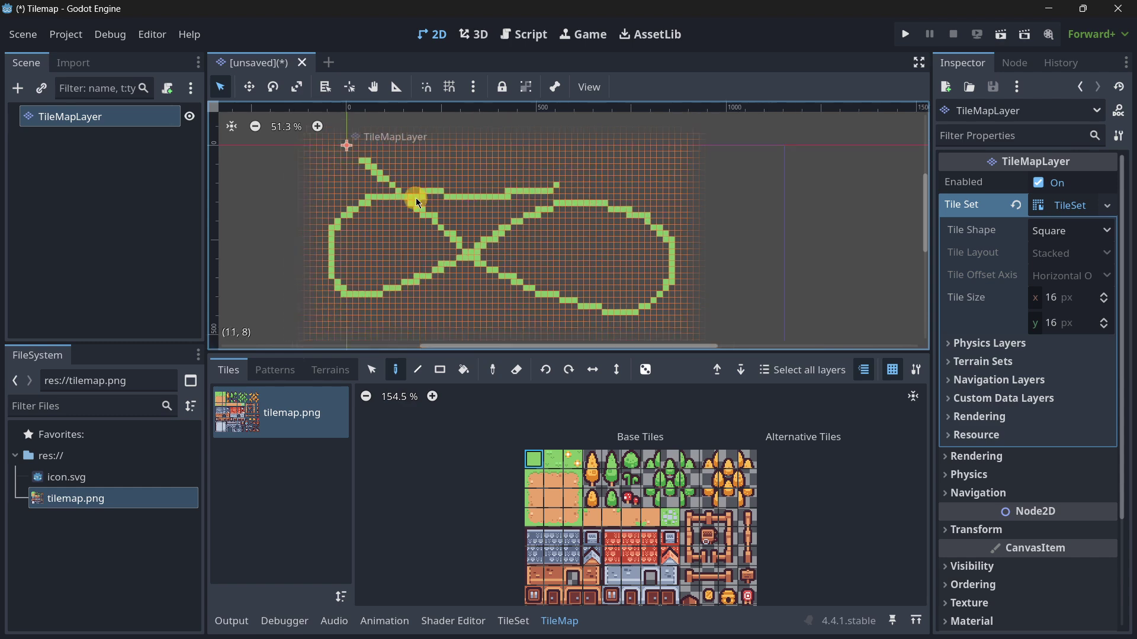
pyautogui.scroll(-8, 426, 237)
pyautogui.scroll(8, 464, 236)
pyautogui.moveTo(373, 231); pyautogui.dragTo(556, 251, button='middle')
pyautogui.scroll(-4, 563, 248)
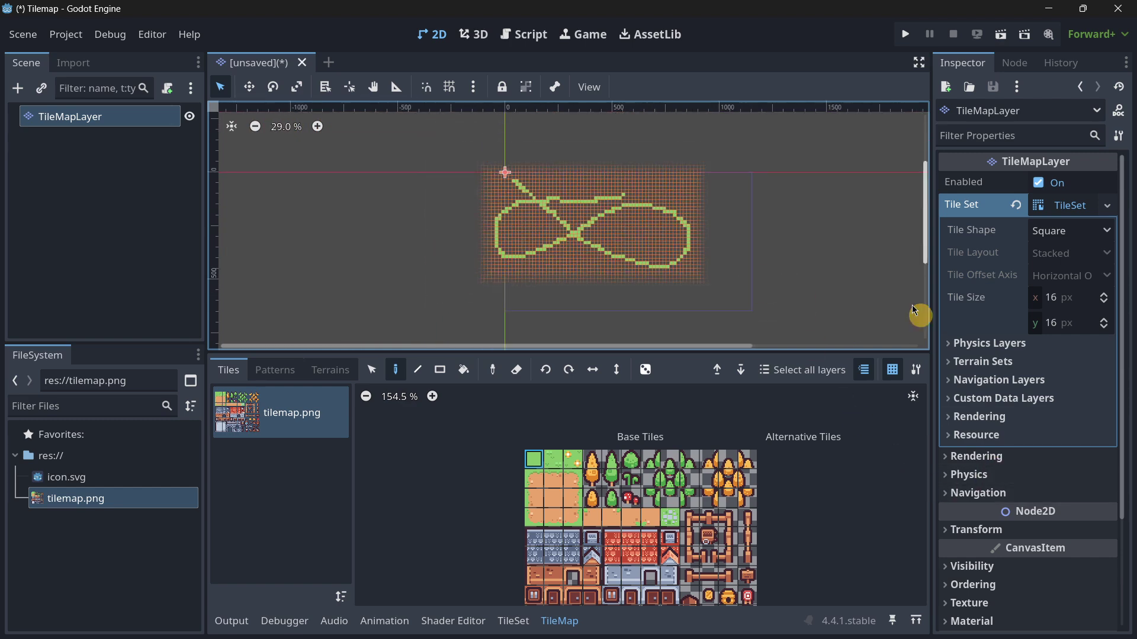
# Step: Set the TileMapLayer's transform scale to 5 on both axes
pyautogui.scroll(-2, 986, 468)
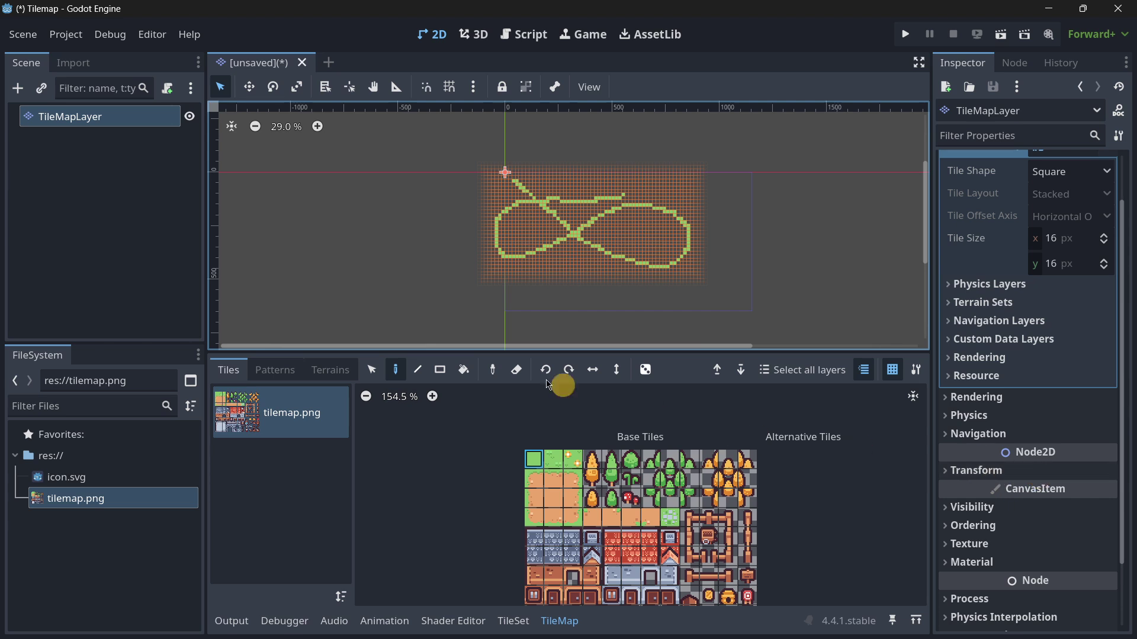
pyautogui.click(87, 116)
pyautogui.click(971, 472)
pyautogui.scroll(-2, 1006, 477)
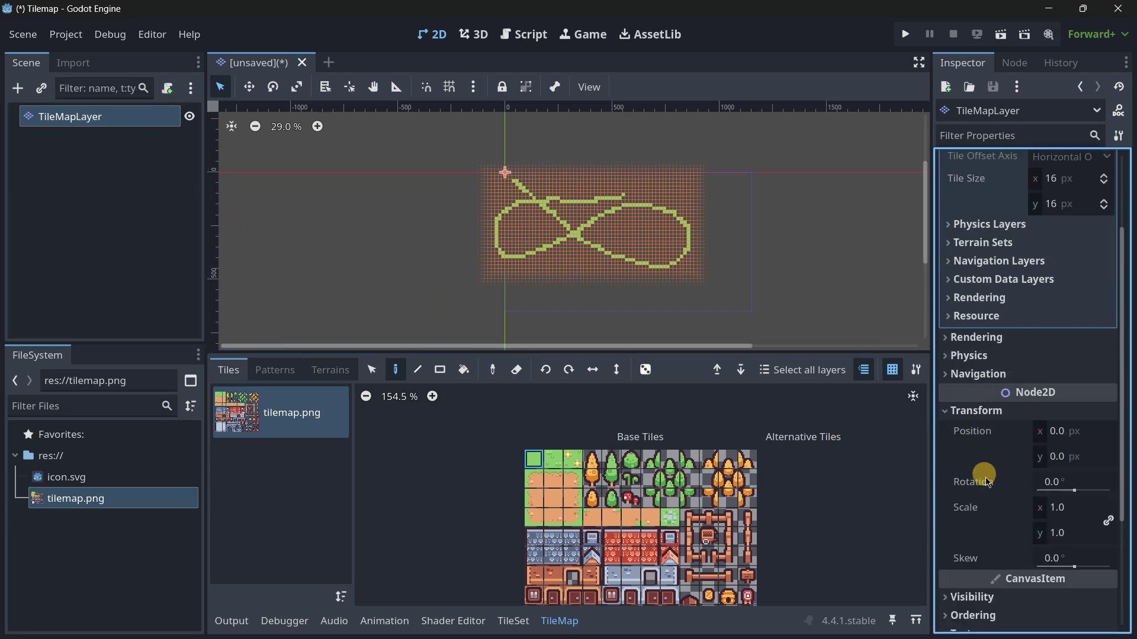
pyautogui.click(1054, 507)
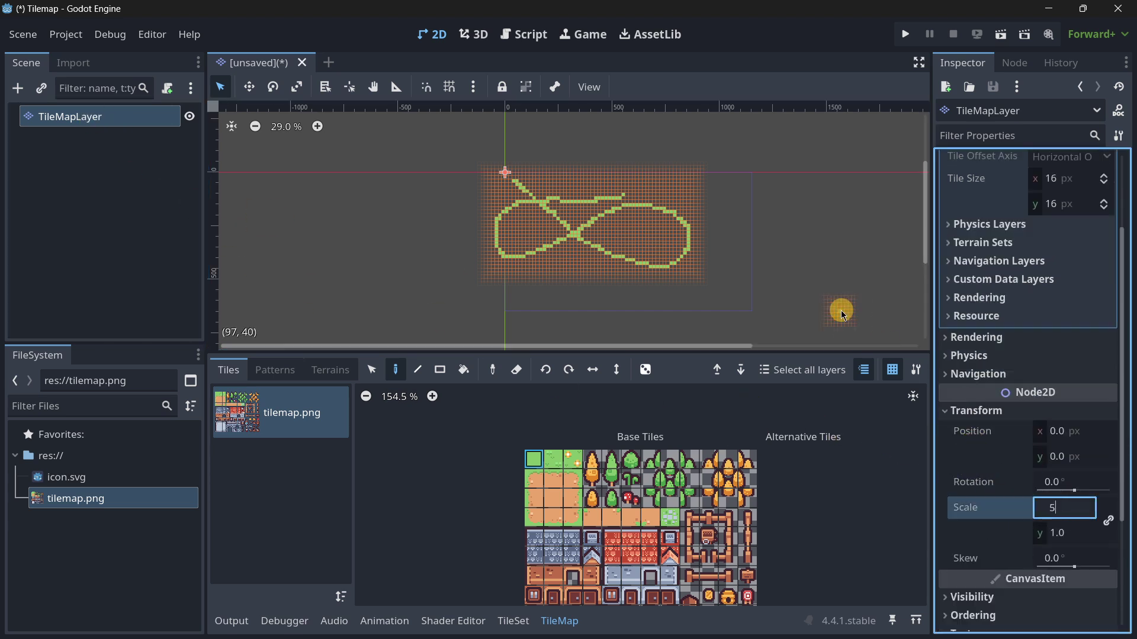
pyautogui.write('5')
pyautogui.press('Tab')
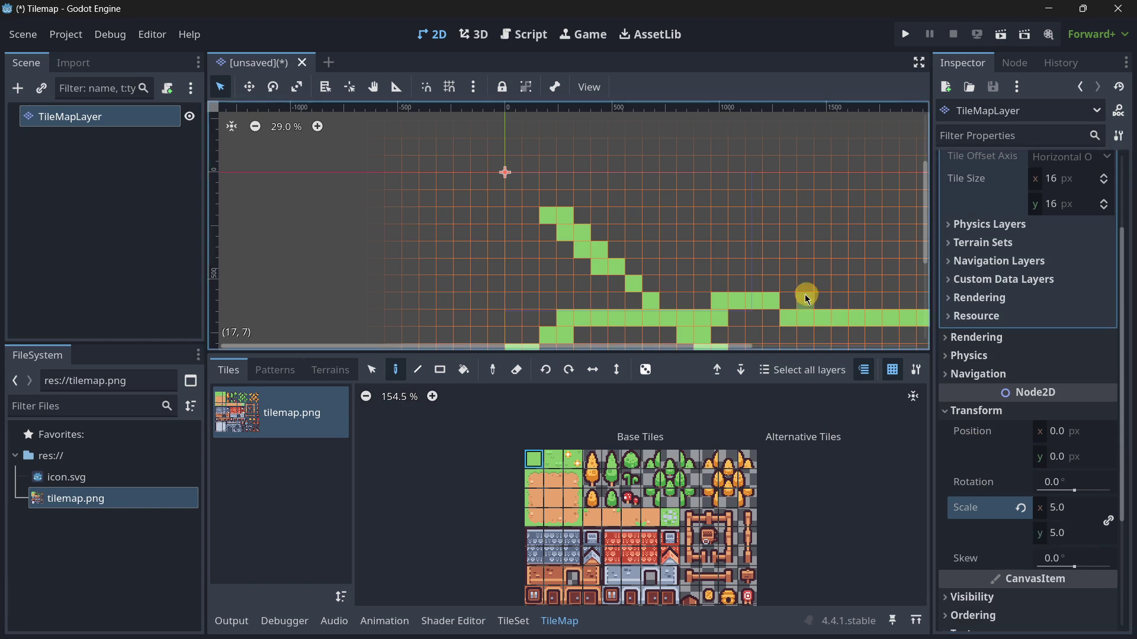
# Step: Select the painted diagonal run of grass tiles near the origin and move it one cell up and one cell left
pyautogui.scroll(-6, 740, 267)
pyautogui.scroll(4, 705, 231)
pyautogui.scroll(-3, 719, 223)
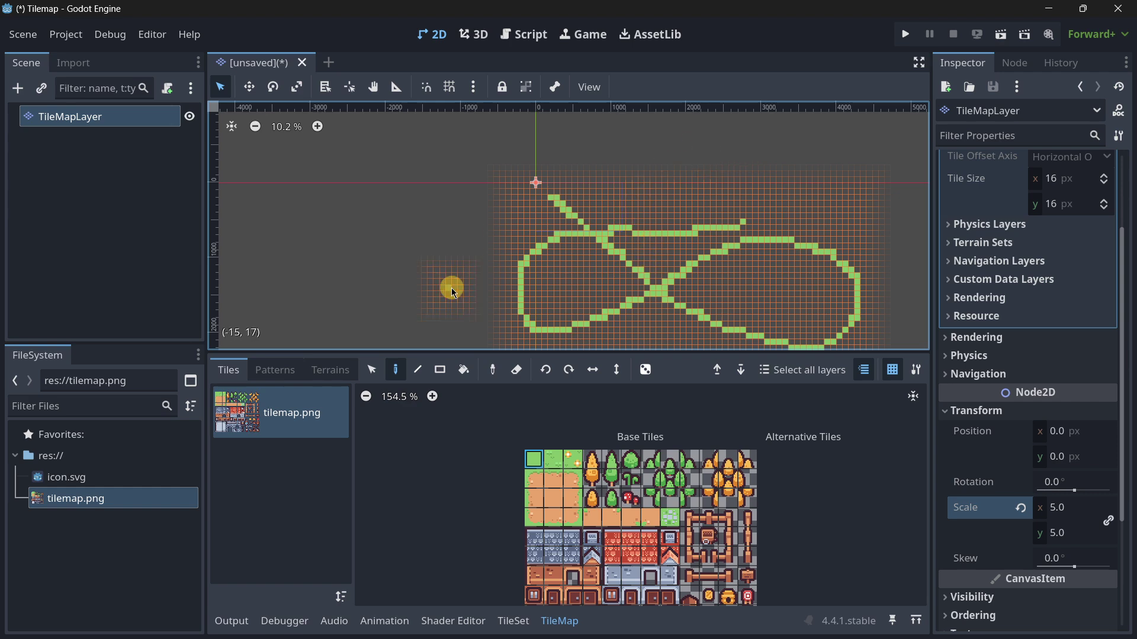
pyautogui.scroll(3, 829, 240)
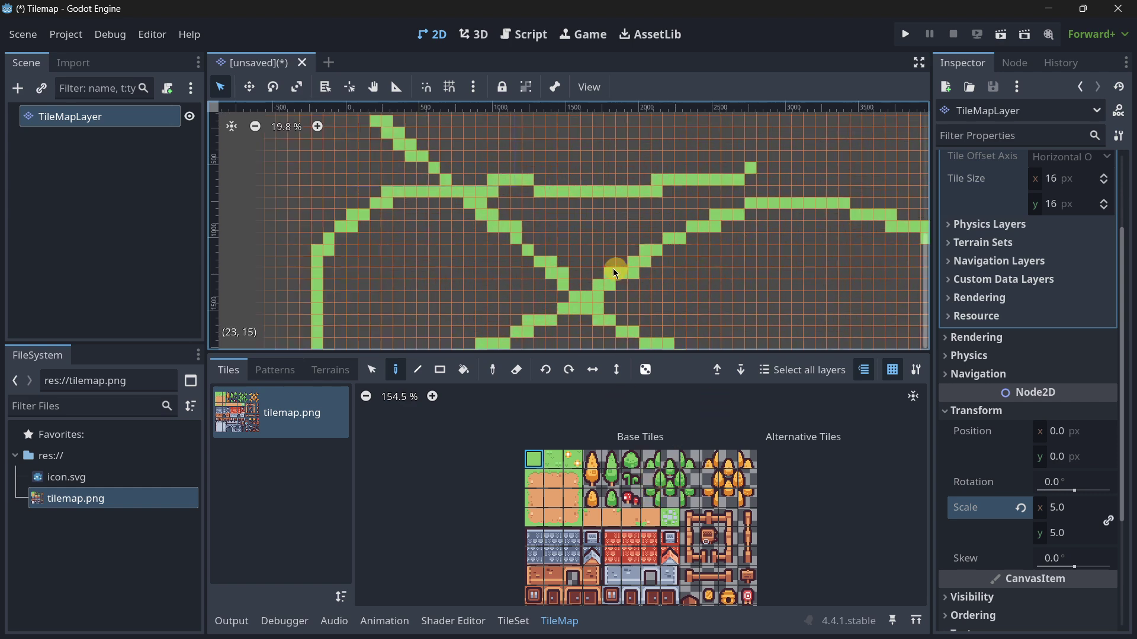
pyautogui.scroll(3, 489, 216)
pyautogui.moveTo(538, 172); pyautogui.dragTo(628, 242, button='middle')
pyautogui.click(378, 372)
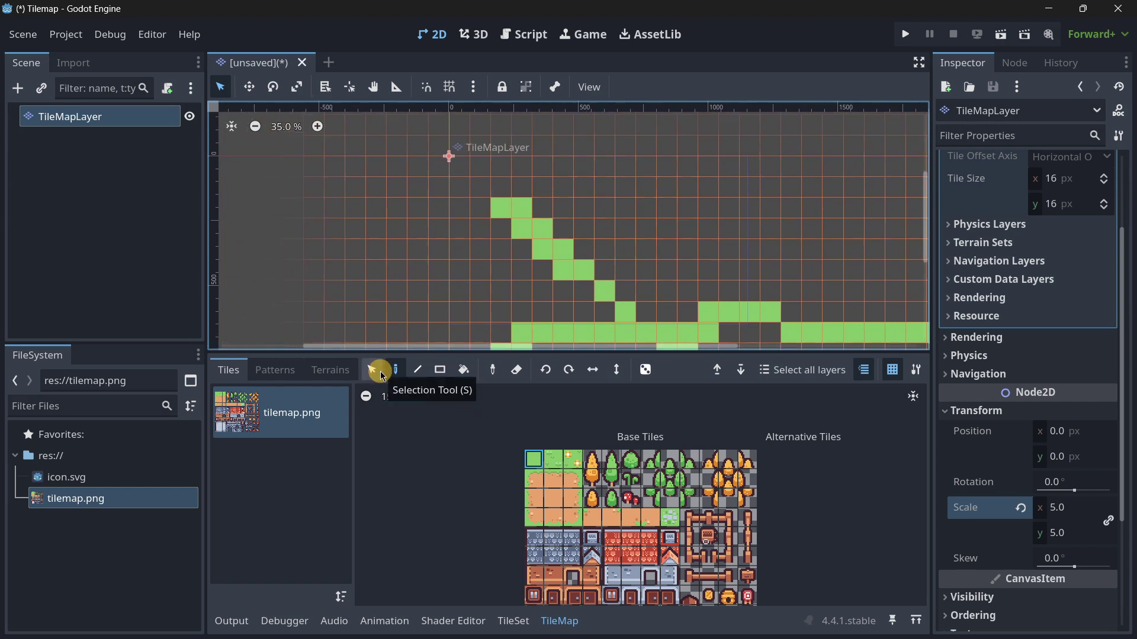
pyautogui.click(532, 462)
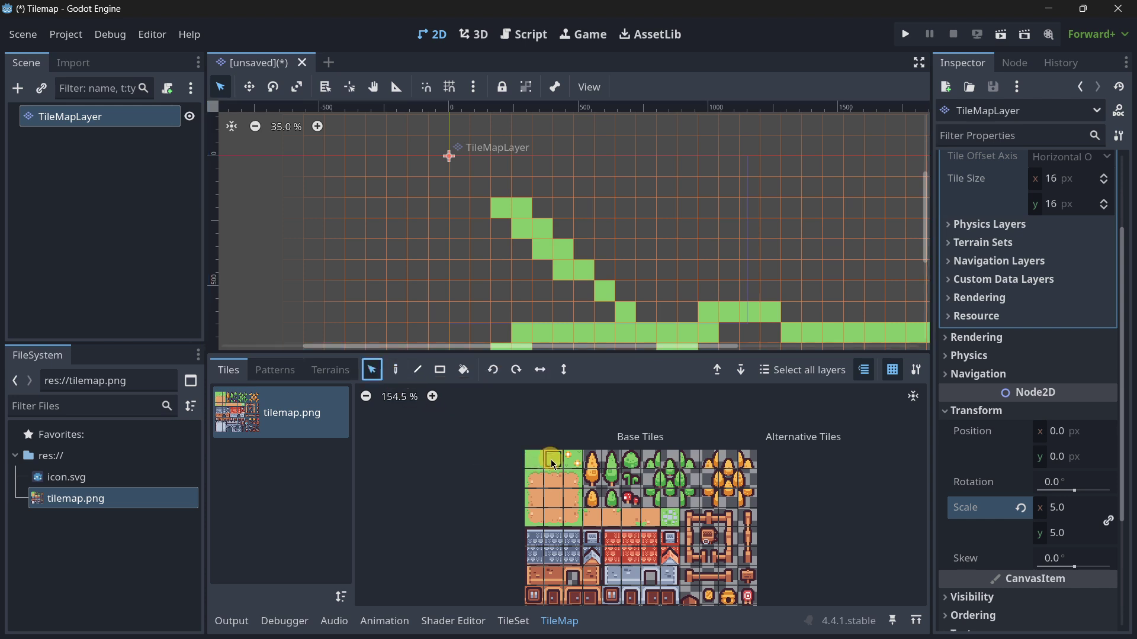
pyautogui.moveTo(496, 202)
pyautogui.mouseDown()
pyautogui.moveTo(578, 274)
pyautogui.moveTo(639, 303)
pyautogui.moveTo(751, 247)
pyautogui.moveTo(710, 288)
pyautogui.moveTo(643, 324)
pyautogui.moveTo(602, 297)
pyautogui.moveTo(650, 262)
pyautogui.moveTo(582, 271)
pyautogui.mouseUp()
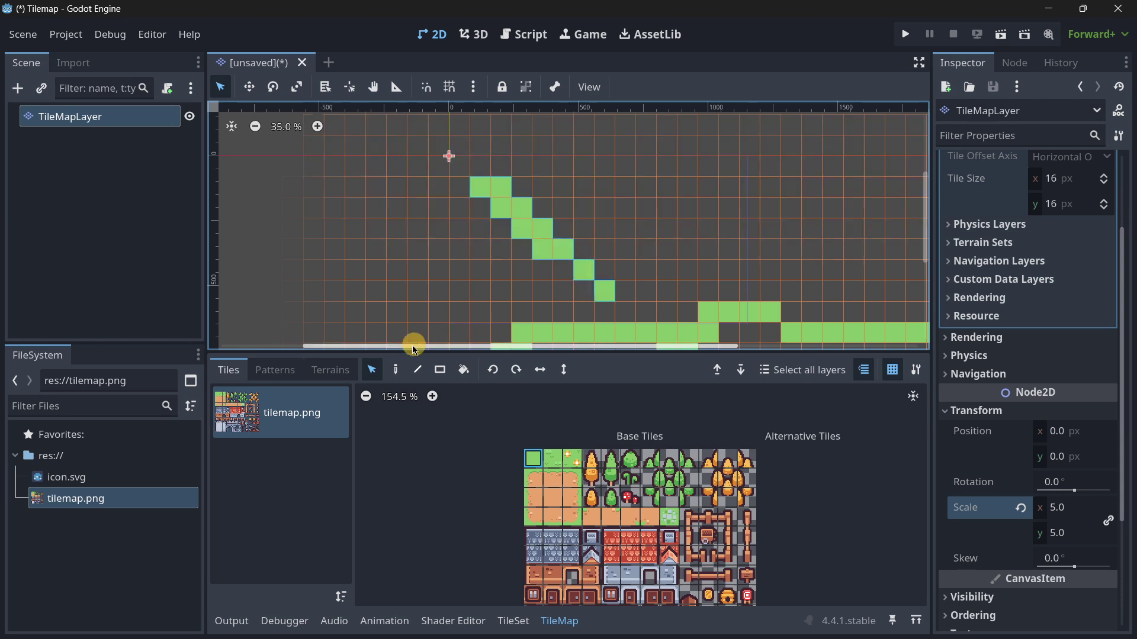
# Step: Choose the grass-topped dirt tile and paint a freehand hook-shaped path ending at the lower end of the diagonal grass line
pyautogui.click(395, 369)
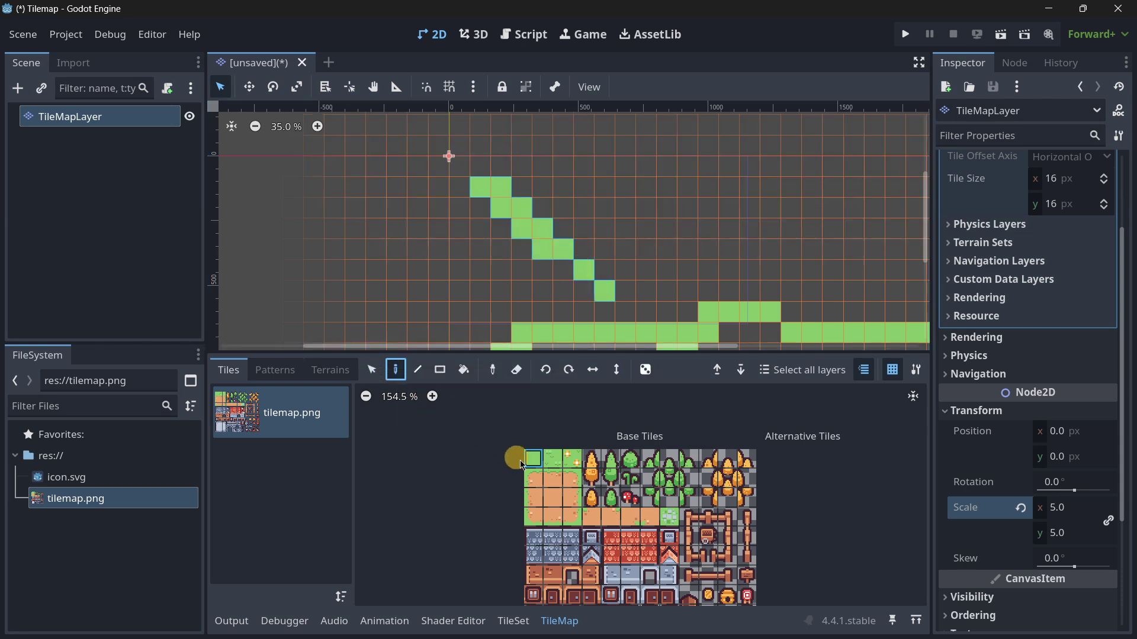
pyautogui.click(554, 480)
pyautogui.moveTo(625, 187)
pyautogui.mouseDown()
pyautogui.moveTo(691, 185)
pyautogui.moveTo(751, 248)
pyautogui.moveTo(585, 281)
pyautogui.mouseUp()
pyautogui.scroll(10, 681, 248)
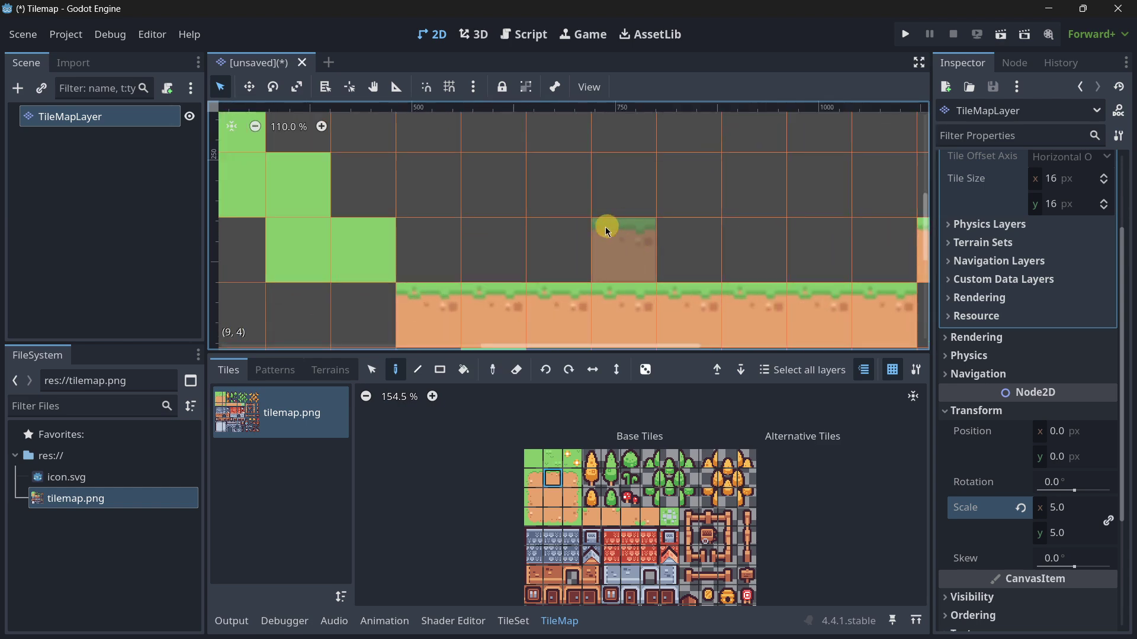
pyautogui.scroll(-9, 607, 229)
# Step: Examine the texture filter options of the TileMapLayer
pyautogui.scroll(-3, 993, 370)
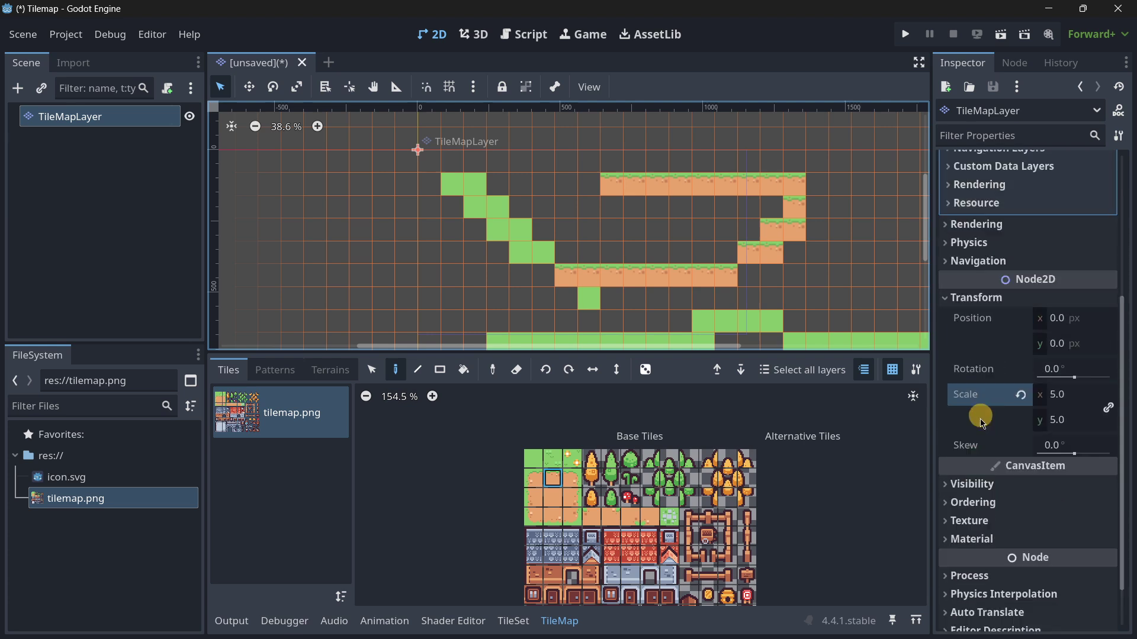
pyautogui.click(997, 518)
pyautogui.click(1063, 542)
pyautogui.click(1033, 528)
pyautogui.scroll(5, 1034, 521)
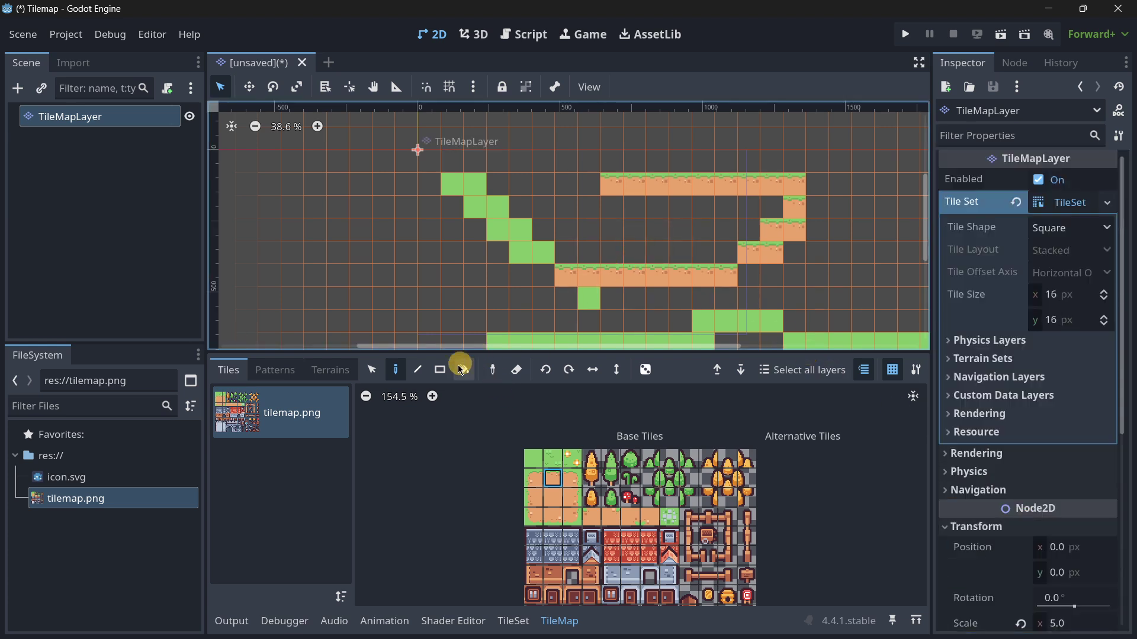
# Step: Draw two straight horizontal lines of grass-topped dirt, about 5 and 10 tiles long, below and left of the origin with the Line tool
pyautogui.click(418, 371)
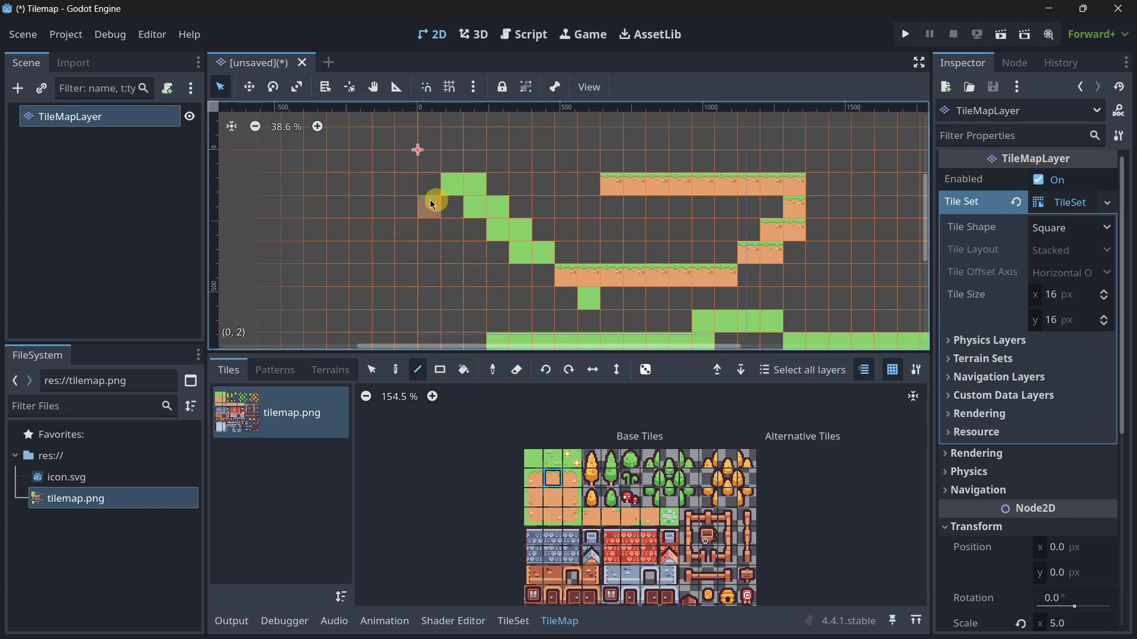
pyautogui.moveTo(317, 232); pyautogui.dragTo(408, 229)
pyautogui.moveTo(296, 275); pyautogui.dragTo(500, 273)
# Step: Fill a rectangle of grass-topped dirt about 13 by 4 tiles to the right of the freehand dirt path
pyautogui.click(440, 370)
pyautogui.scroll(-8, 584, 229)
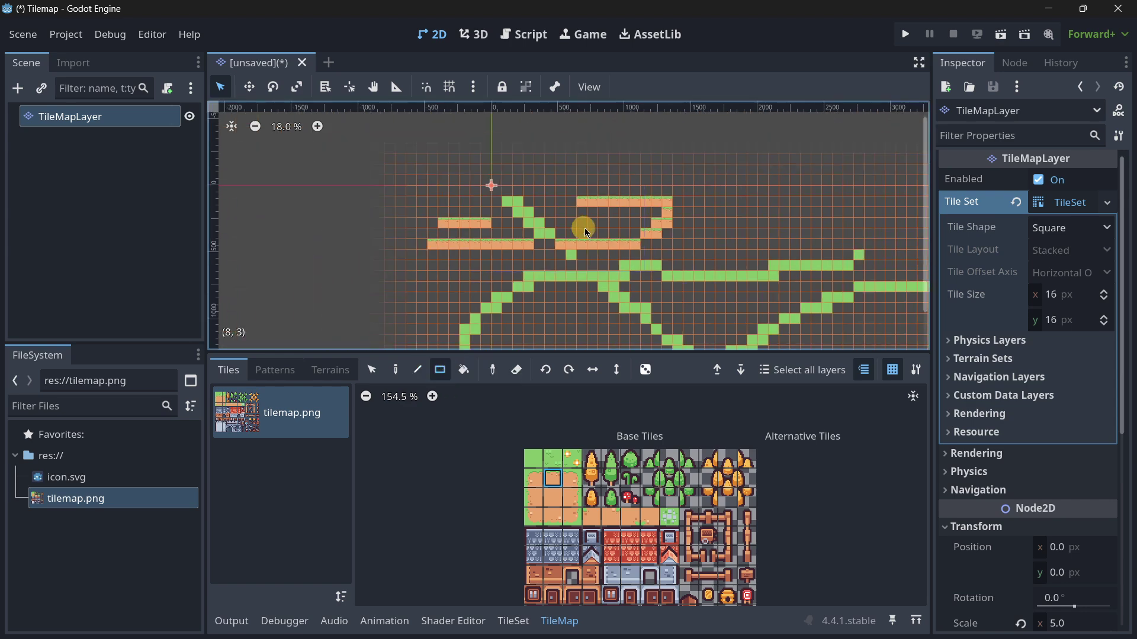
pyautogui.moveTo(522, 194)
pyautogui.mouseDown()
pyautogui.moveTo(655, 228)
pyautogui.moveTo(616, 221)
pyautogui.moveTo(646, 224)
pyautogui.mouseUp()
pyautogui.moveTo(446, 227); pyautogui.dragTo(493, 320, button='middle')
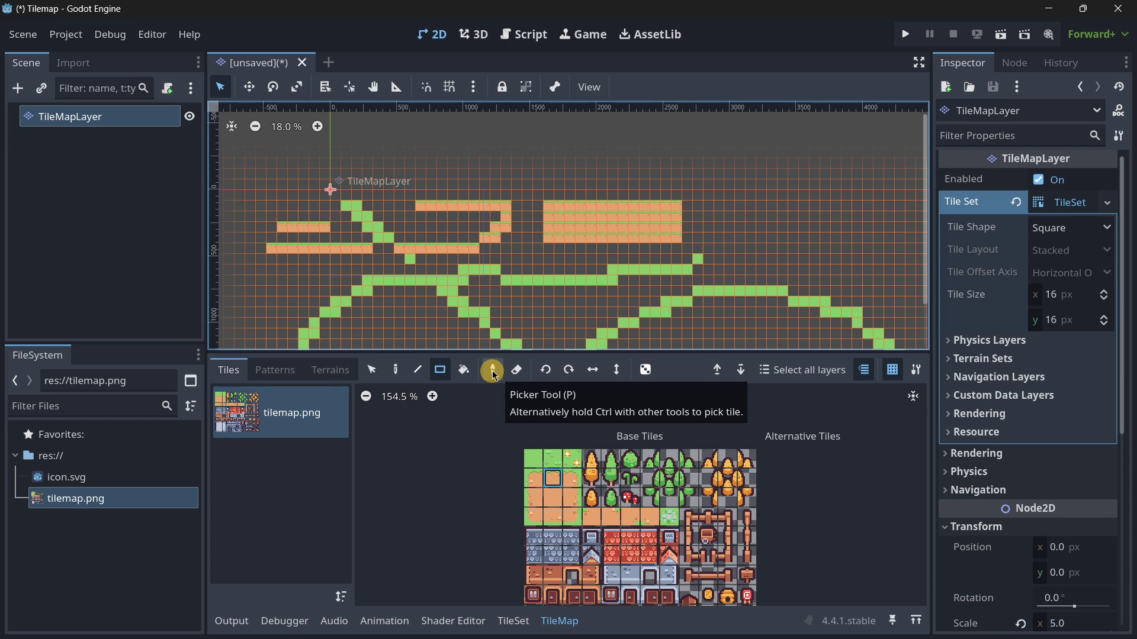
# Step: Sample the plain grass tile from a painted line and the grass-topped dirt tile from the filled rectangle with the Picker tool
pyautogui.click(492, 370)
pyautogui.scroll(5, 544, 224)
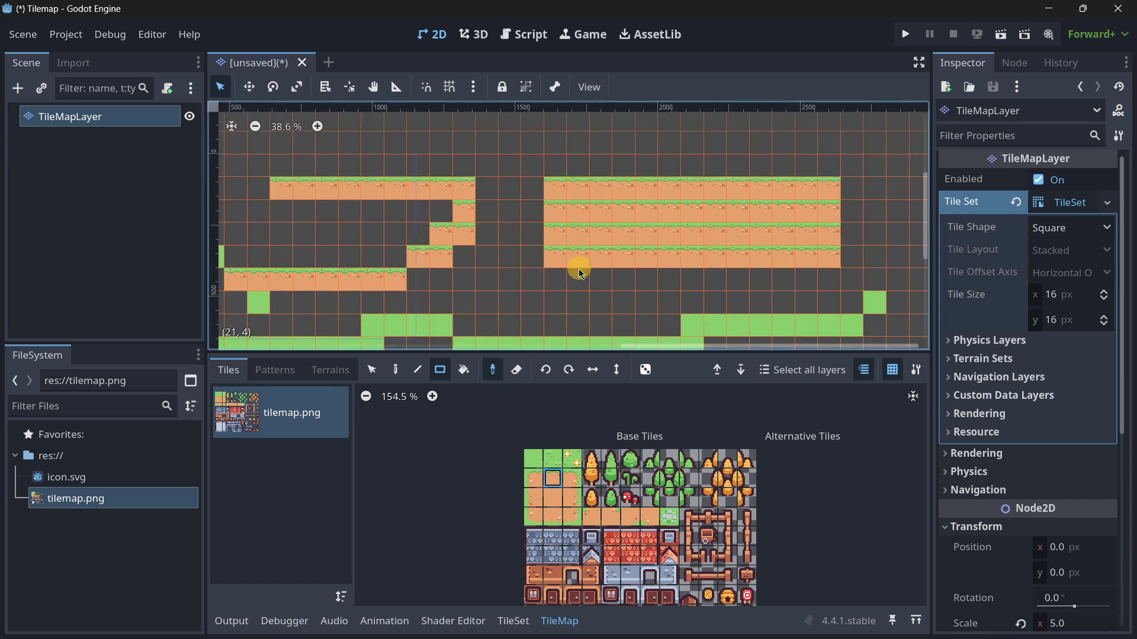
pyautogui.moveTo(468, 244); pyautogui.dragTo(543, 157, button='middle')
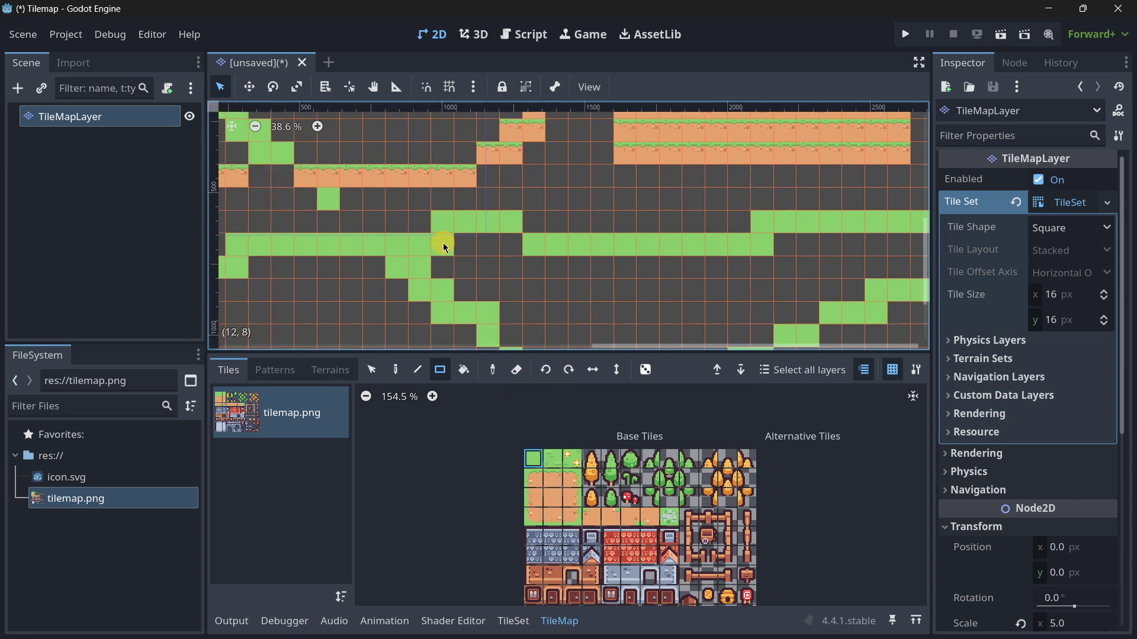
pyautogui.click(535, 459)
pyautogui.moveTo(625, 176); pyautogui.dragTo(603, 264, button='middle')
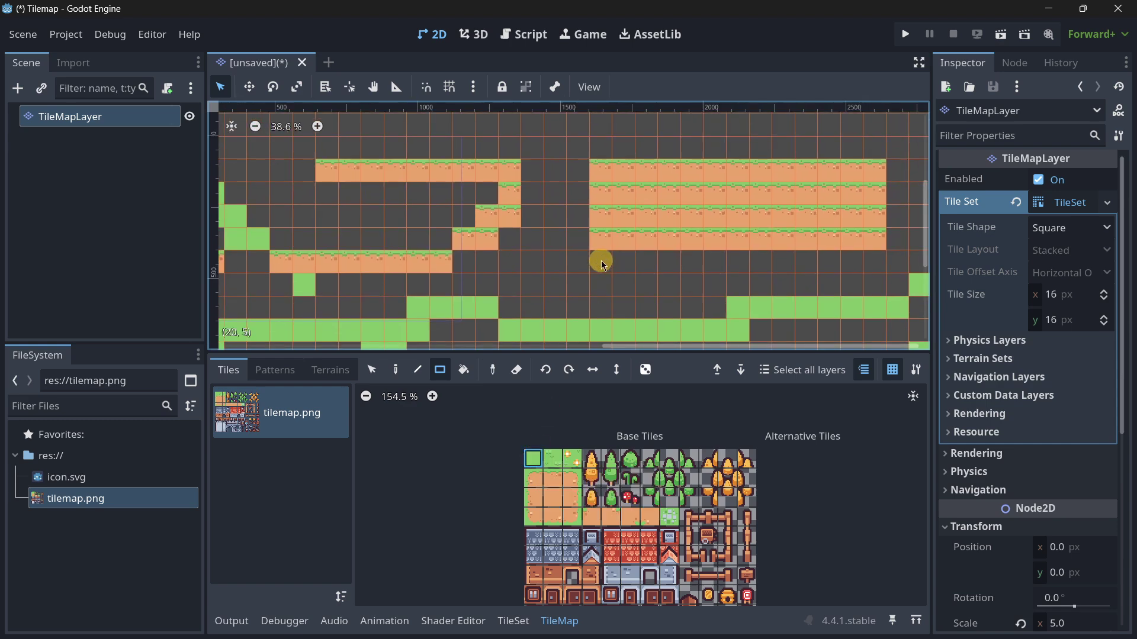
pyautogui.click(493, 369)
pyautogui.click(660, 213)
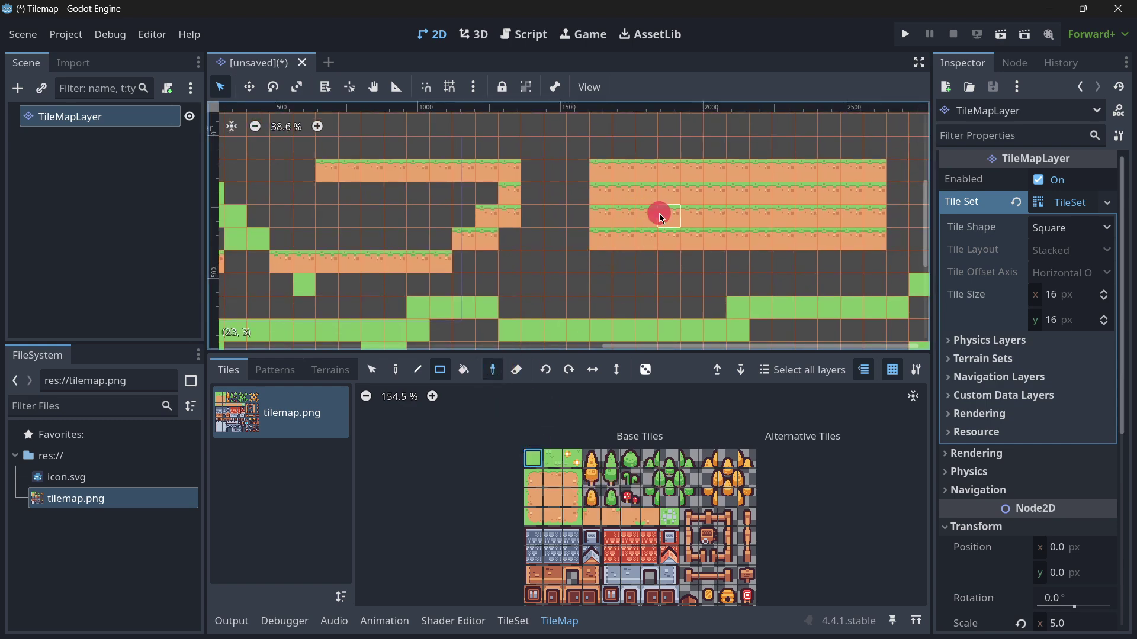
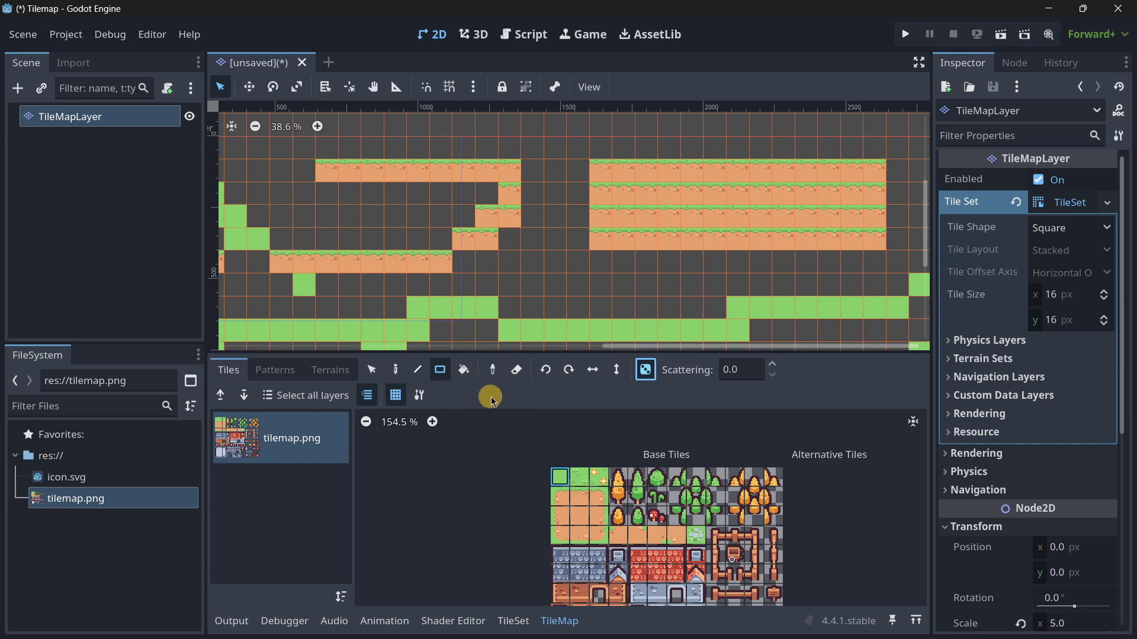
# Step: Turn off random tile placement and fill a plain grass rectangle about 25 by 8 tiles in the space right of the other drawings
pyautogui.click(645, 370)
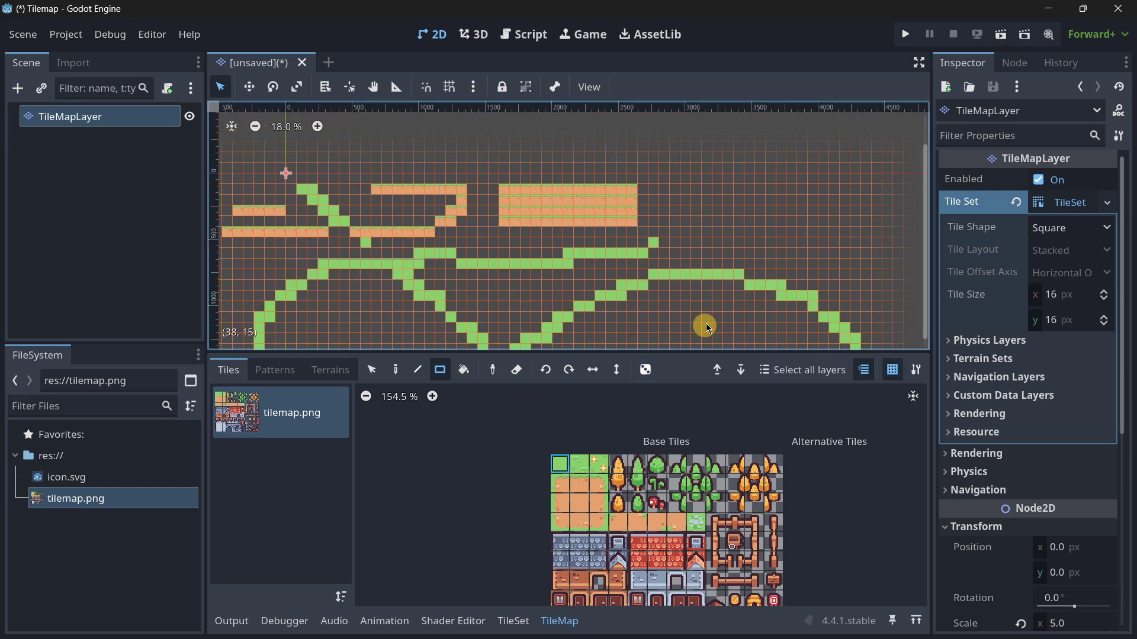
pyautogui.scroll(-2, 452, 350)
pyautogui.hscroll(4, 515, 309)
pyautogui.moveTo(560, 243)
pyautogui.mouseDown()
pyautogui.moveTo(667, 297)
pyautogui.moveTo(805, 241)
pyautogui.moveTo(815, 310)
pyautogui.mouseUp()
pyautogui.scroll(4, 808, 250)
pyautogui.scroll(3, 543, 296)
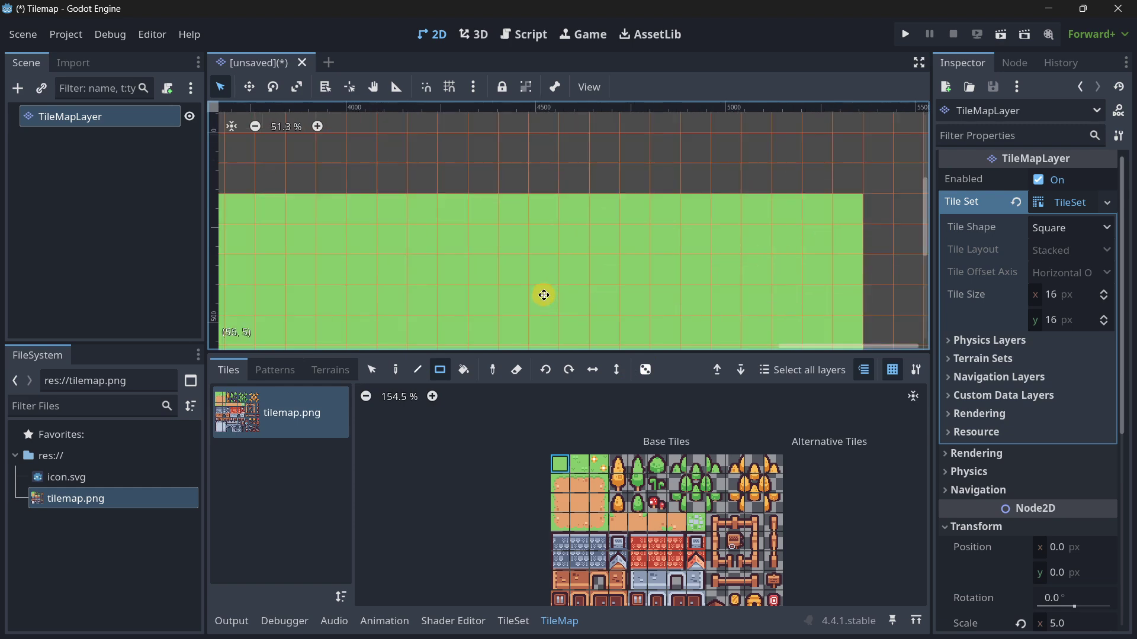
pyautogui.scroll(-3, 616, 195)
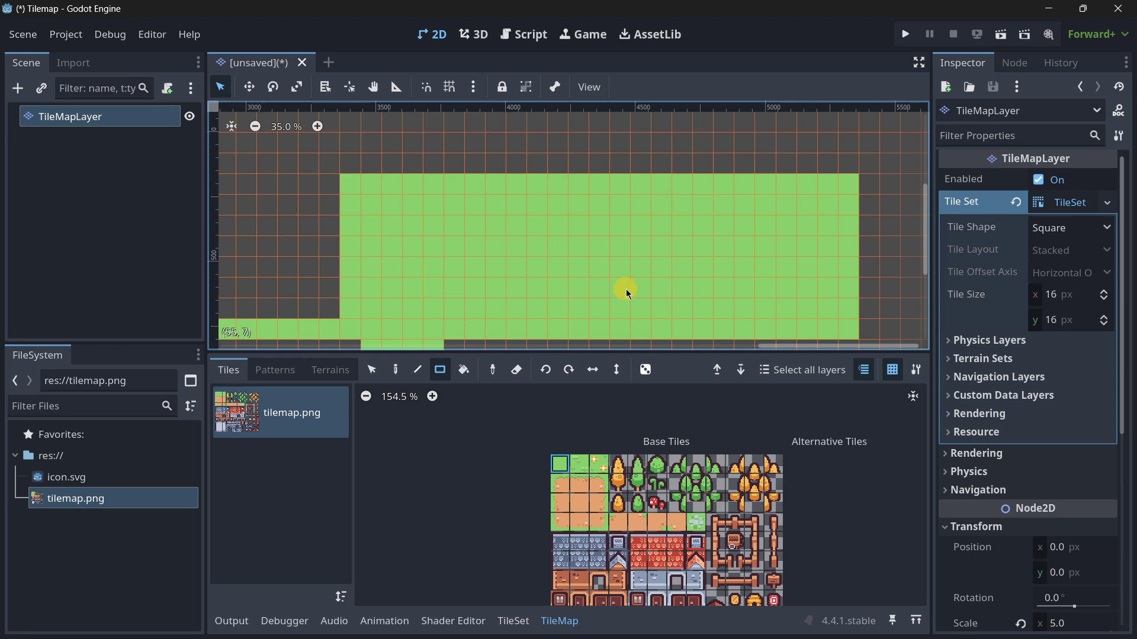
# Step: Decorate the grass rectangle with a 2 by 2 patch and a freehand stroke of tufted grass, plus a looping stroke of flower tiles
pyautogui.scroll(1, 584, 473)
pyautogui.click(583, 468)
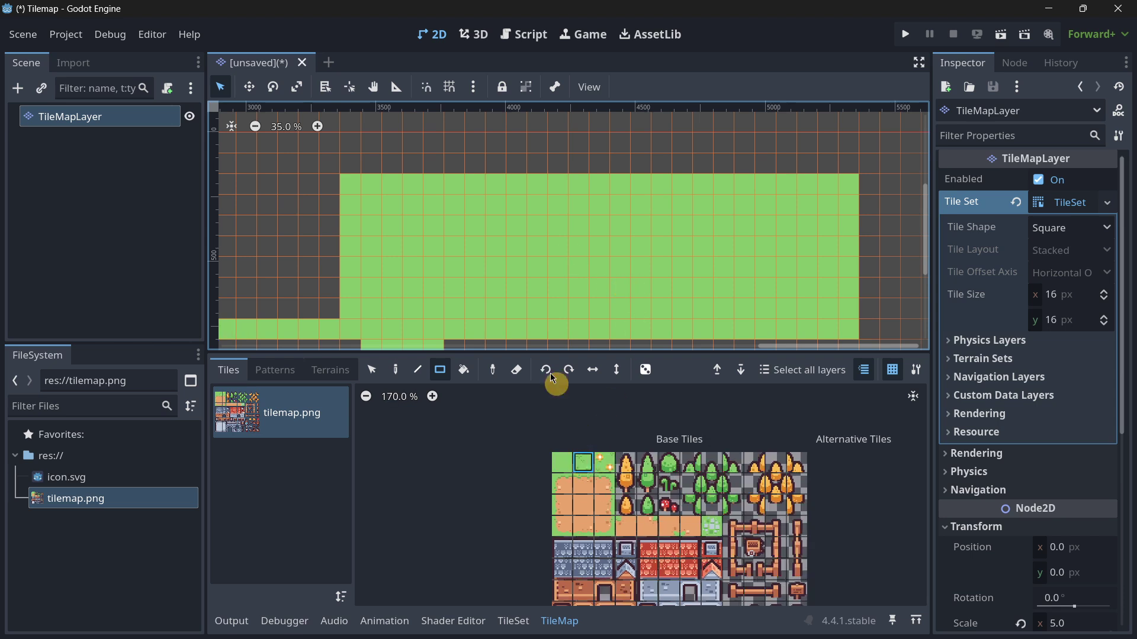
pyautogui.moveTo(456, 234)
pyautogui.mouseDown()
pyautogui.moveTo(629, 223)
pyautogui.moveTo(627, 280)
pyautogui.moveTo(433, 229)
pyautogui.mouseUp()
pyautogui.click(396, 369)
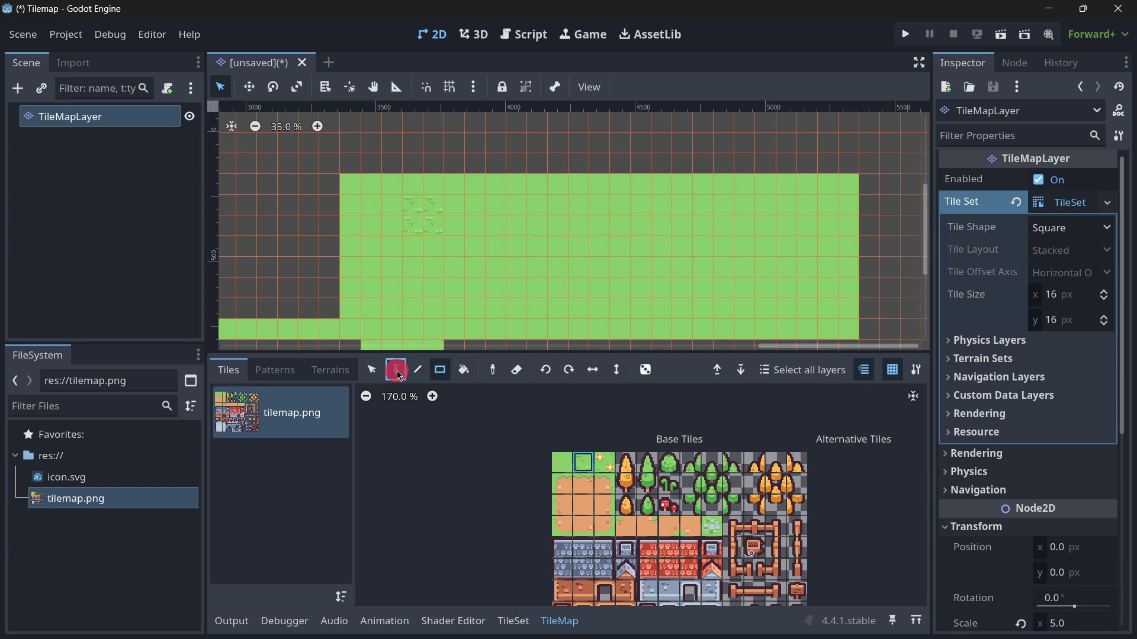
pyautogui.moveTo(497, 243)
pyautogui.mouseDown()
pyautogui.moveTo(593, 278)
pyautogui.moveTo(604, 246)
pyautogui.mouseUp()
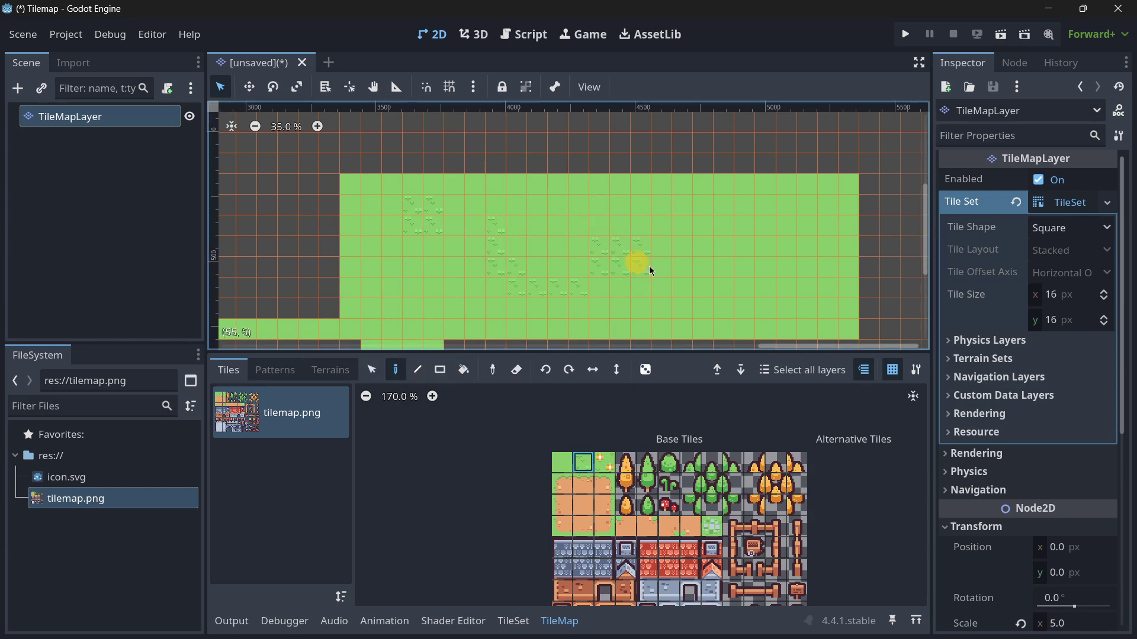
pyautogui.click(605, 462)
pyautogui.moveTo(812, 247)
pyautogui.mouseDown()
pyautogui.moveTo(691, 289)
pyautogui.moveTo(604, 264)
pyautogui.mouseUp()
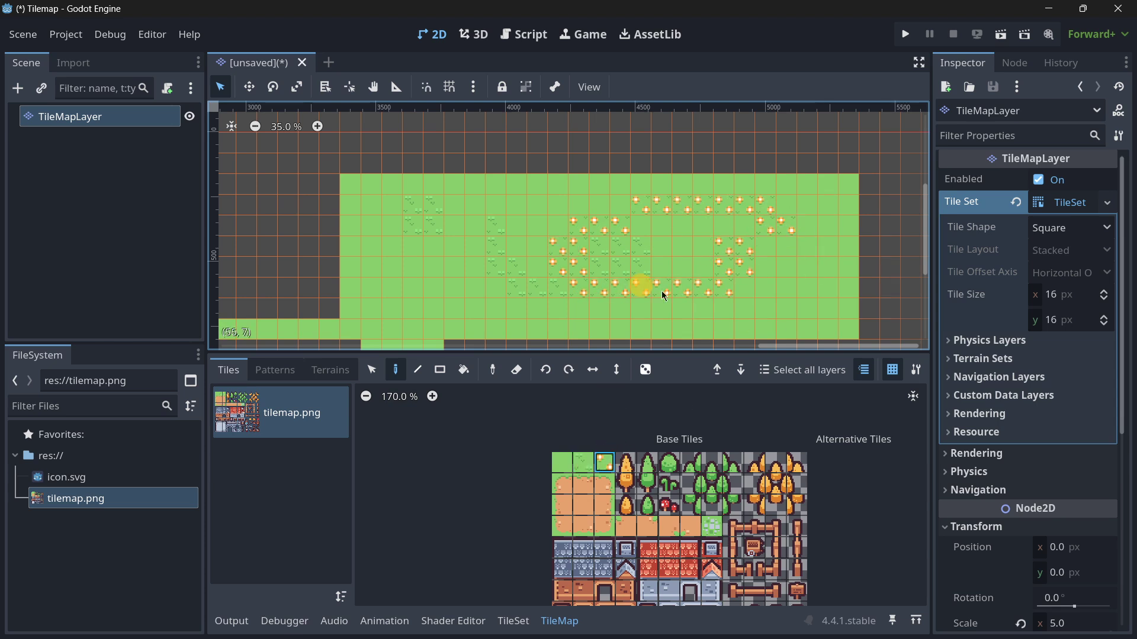
# Step: Undo the tufted grass and flower painting on the grass rectangle
pyautogui.click(644, 370)
pyautogui.hotkey('ctrl', 'z')
pyautogui.hotkey('ctrl', 'z')
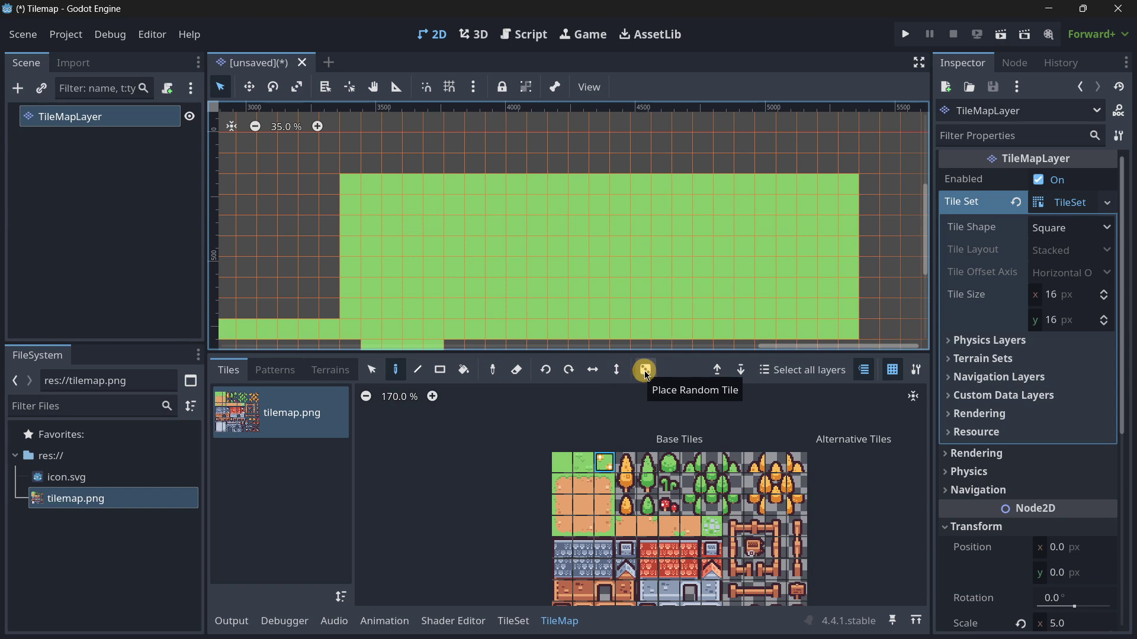
# Step: Enable random tile placement and select the tufted grass, flower and red mushroom tiles as its source tiles
pyautogui.click(645, 370)
pyautogui.click(562, 475)
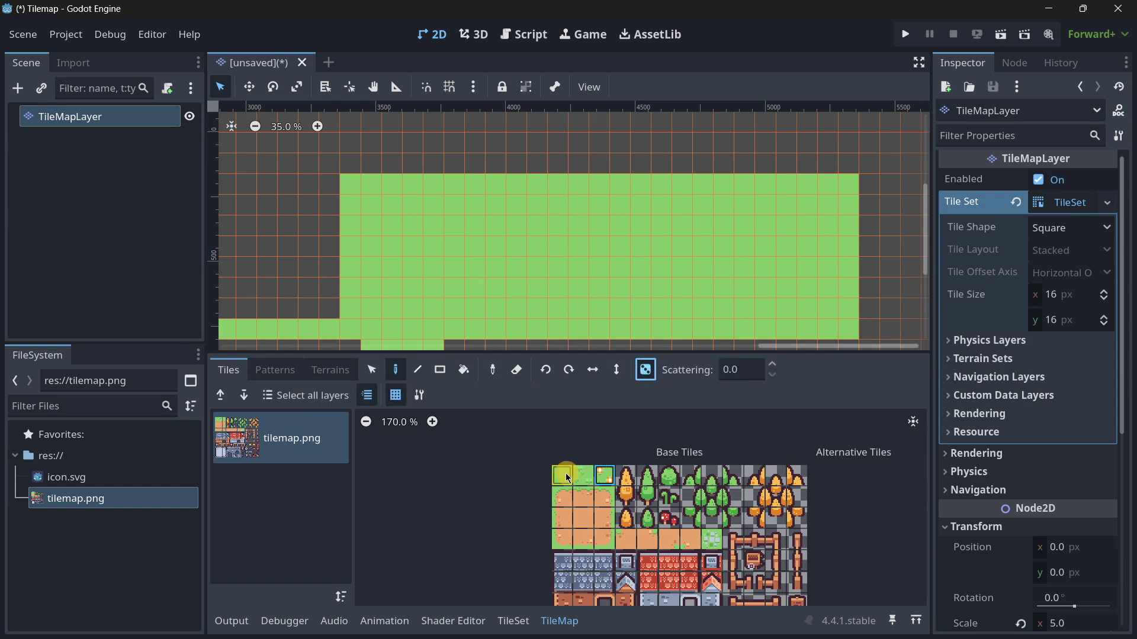
pyautogui.click(605, 477)
pyautogui.keyDown('shift'); pyautogui.click(585, 486); pyautogui.keyUp('shift')
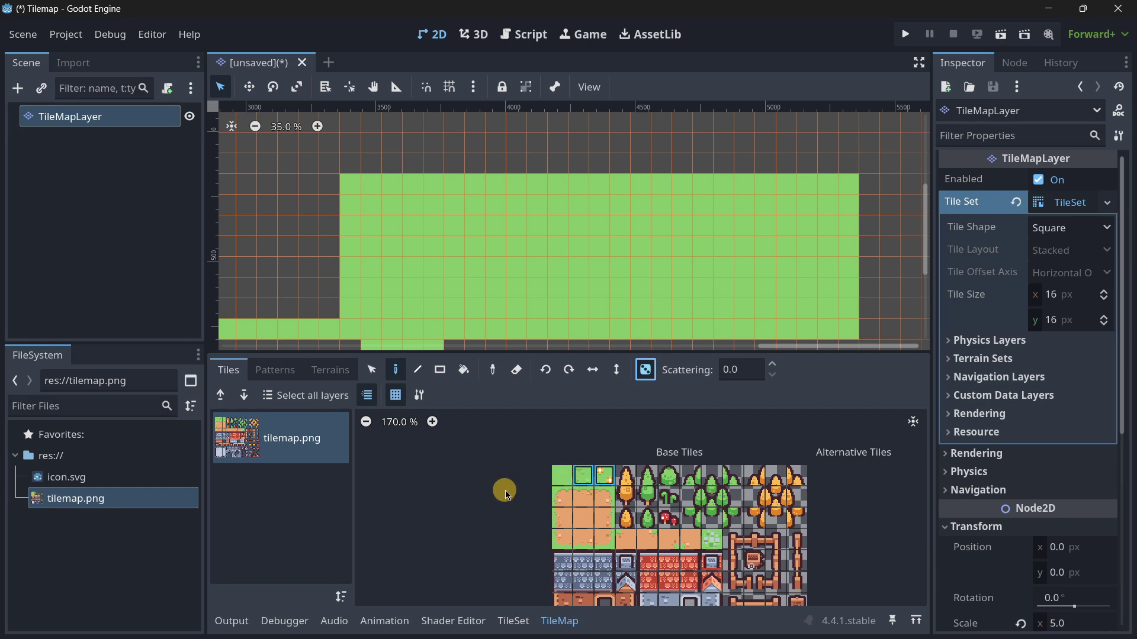
pyautogui.keyDown('shift'); pyautogui.click(667, 520); pyautogui.keyUp('shift')
# Step: Add the tile inside the fence ring and the 2 by 2 block containing the beehive and target to the random tile selection
pyautogui.scroll(-2, 651, 521)
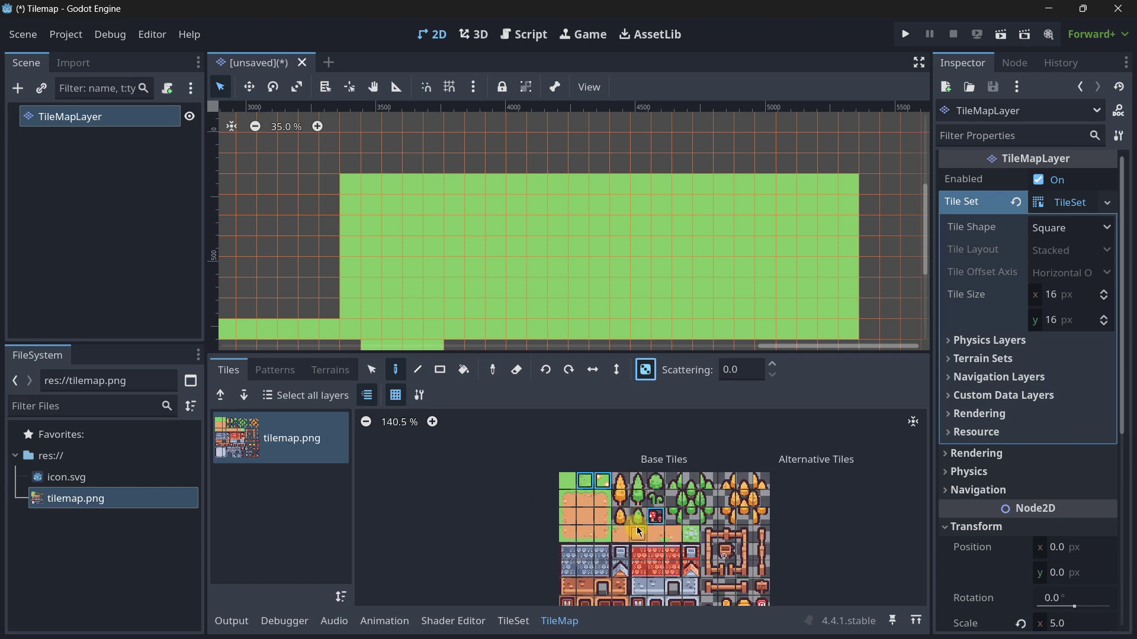
pyautogui.keyDown('shift'); pyautogui.click(713, 523); pyautogui.keyUp('shift')
pyautogui.scroll(1, 664, 557)
pyautogui.scroll(-2, 662, 559)
pyautogui.keyDown('shift'); pyautogui.click(761, 508); pyautogui.keyUp('shift')
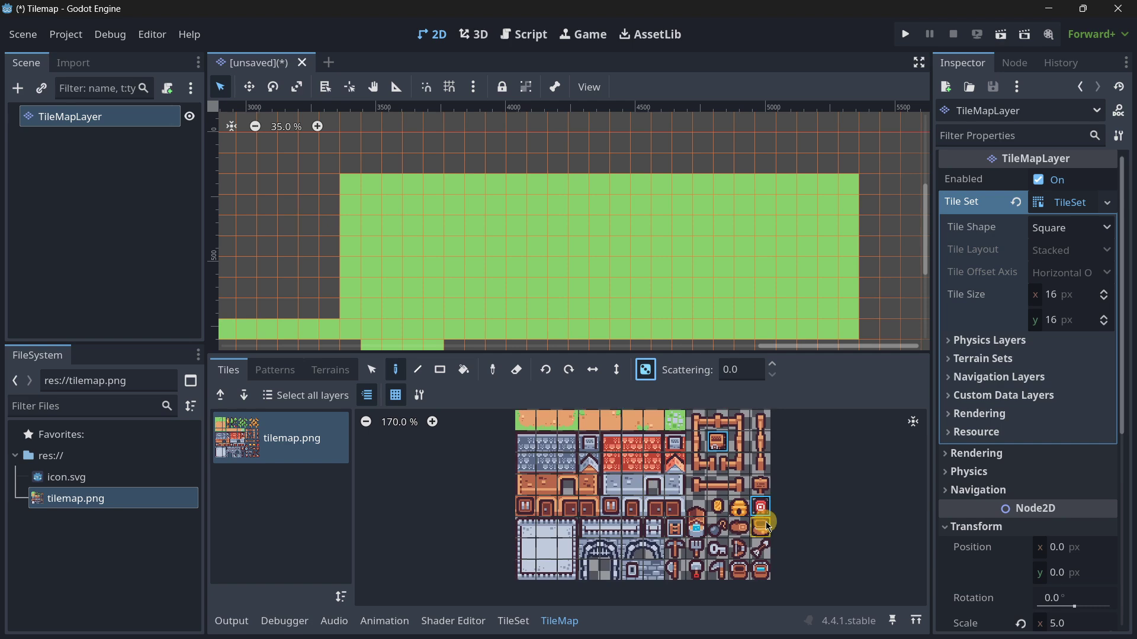
pyautogui.keyDown('shift'); pyautogui.moveTo(764, 527); pyautogui.dragTo(740, 509); pyautogui.keyUp('shift')
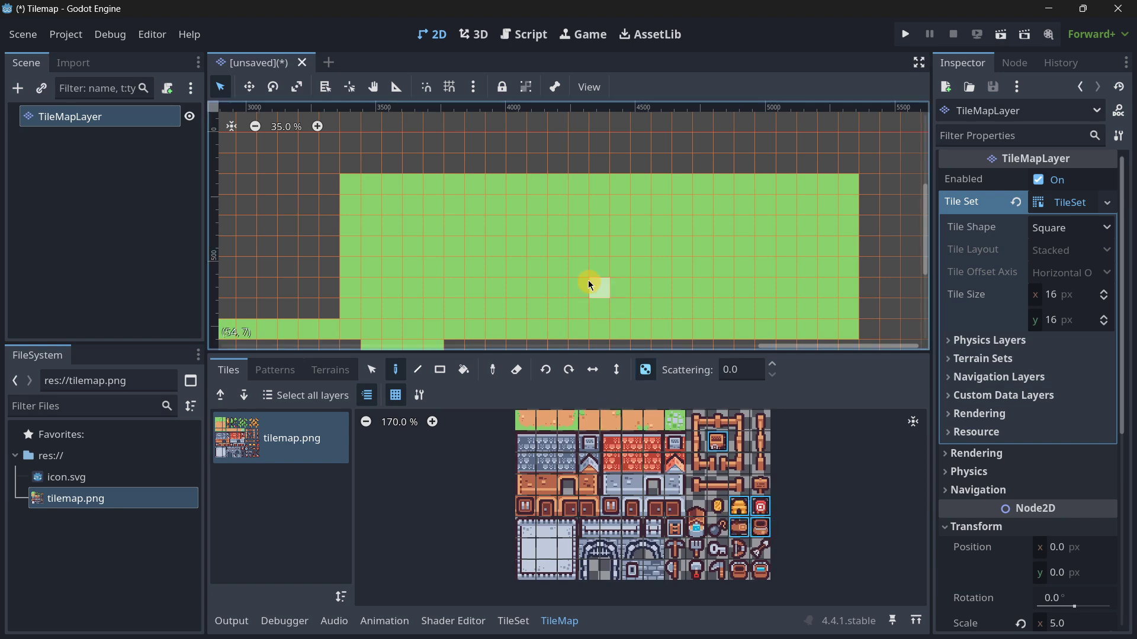
# Step: Paint a freehand loop of randomly placed tiles across the plain grass rectangle
pyautogui.moveTo(598, 322); pyautogui.dragTo(620, 258, button='middle')
pyautogui.moveTo(447, 213)
pyautogui.mouseDown()
pyautogui.moveTo(530, 271)
pyautogui.moveTo(636, 285)
pyautogui.moveTo(756, 232)
pyautogui.moveTo(717, 198)
pyautogui.moveTo(573, 201)
pyautogui.moveTo(518, 213)
pyautogui.mouseUp()
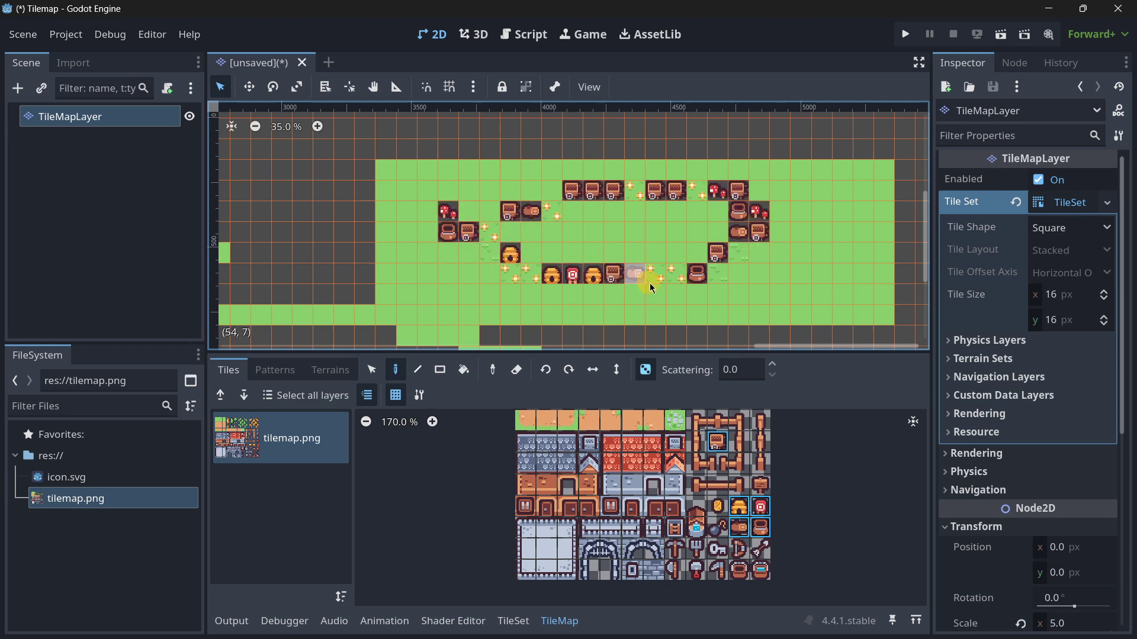
# Step: Paint more freehand lines of randomly placed tiles across the grass rectangle's right end, lower part and middle
pyautogui.moveTo(826, 312)
pyautogui.mouseDown()
pyautogui.moveTo(857, 222)
pyautogui.moveTo(829, 187)
pyautogui.moveTo(805, 185)
pyautogui.mouseUp()
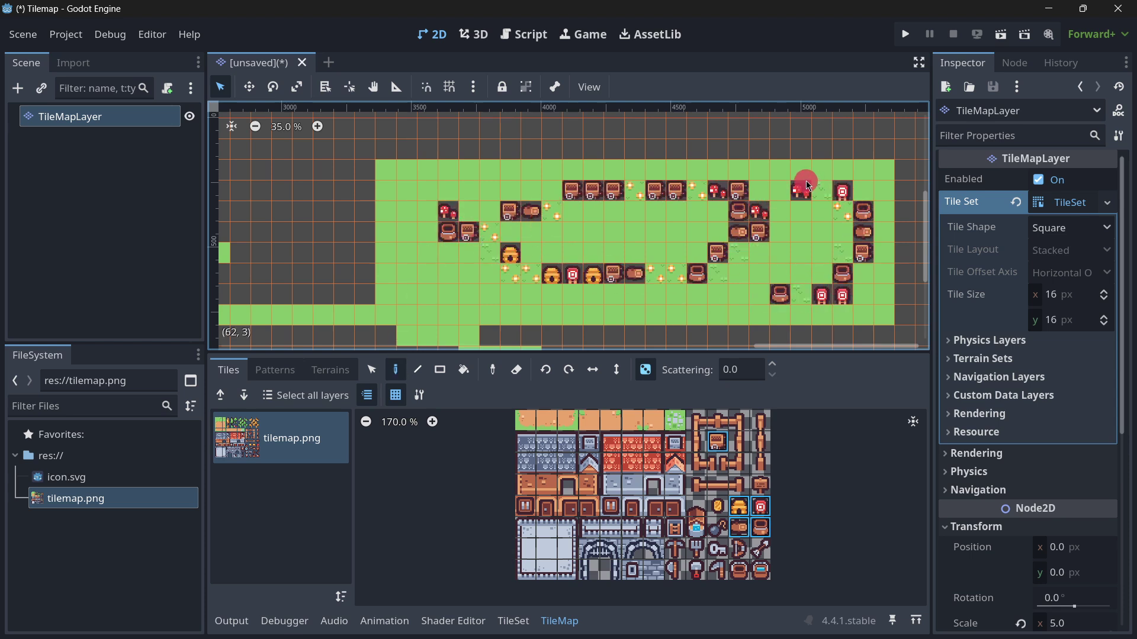
pyautogui.moveTo(432, 273)
pyautogui.mouseDown()
pyautogui.moveTo(570, 310)
pyautogui.moveTo(717, 303)
pyautogui.mouseUp()
pyautogui.moveTo(652, 241); pyautogui.dragTo(530, 234)
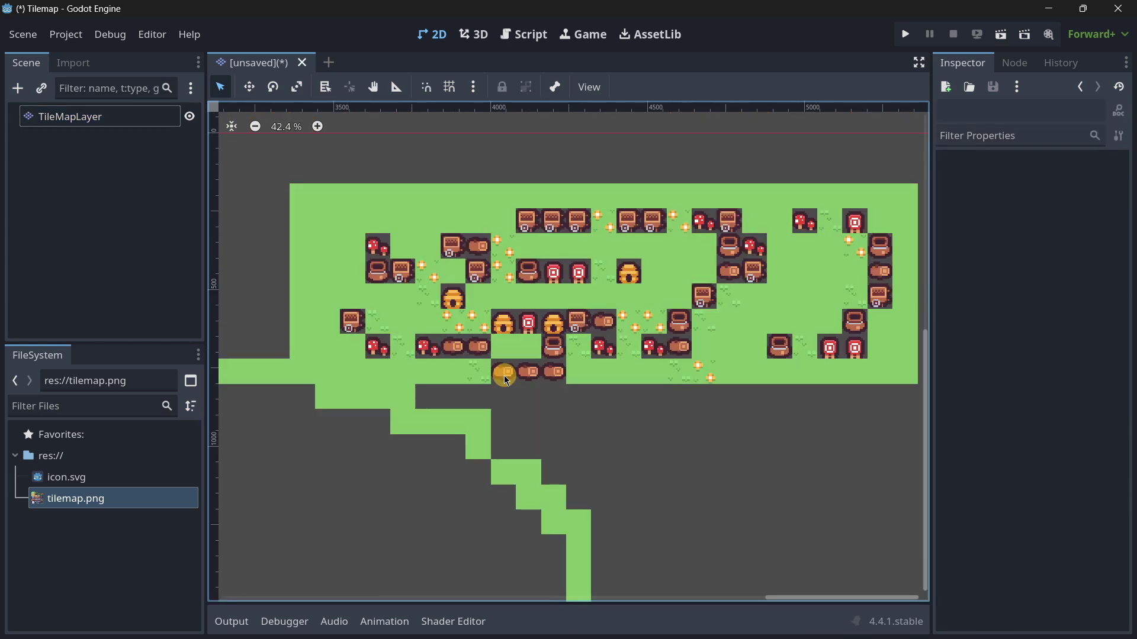
# Step: Examine the randomly painted tiles up close and check how they sit on the grass in the single TileMapLayer
pyautogui.scroll(-1, 560, 368)
pyautogui.scroll(2, 560, 369)
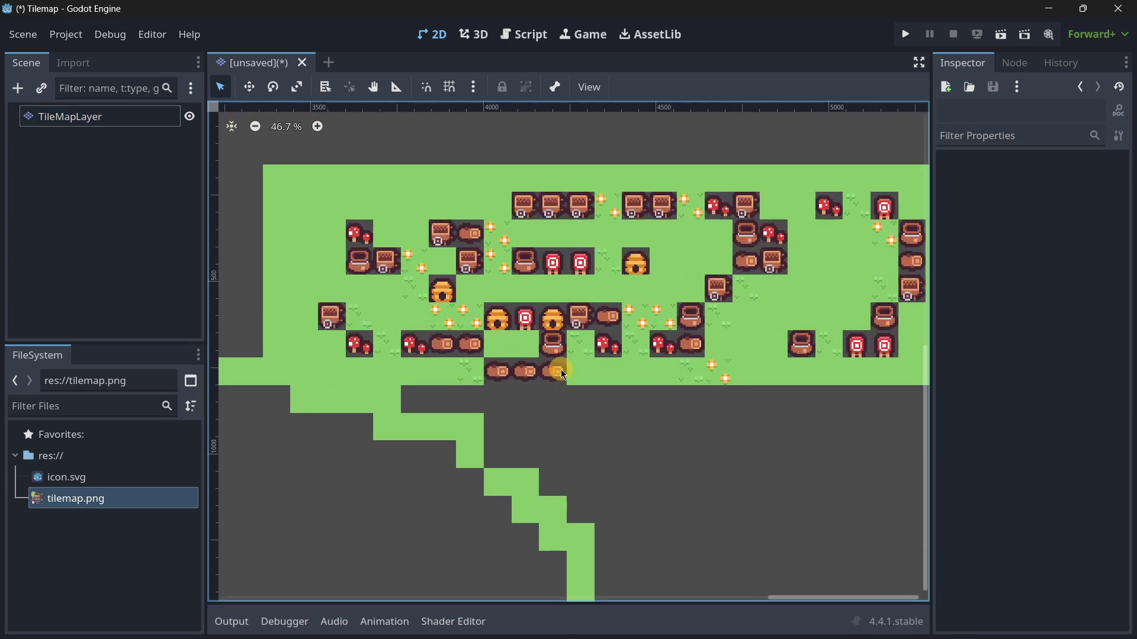
pyautogui.scroll(-8, 560, 370)
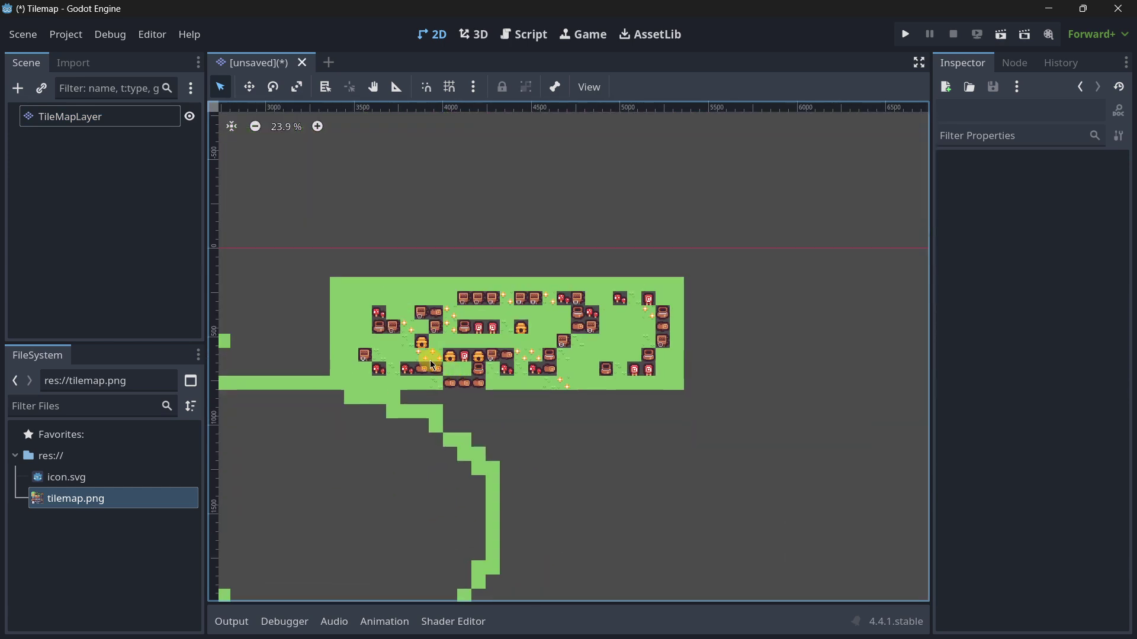
pyautogui.scroll(3, 481, 397)
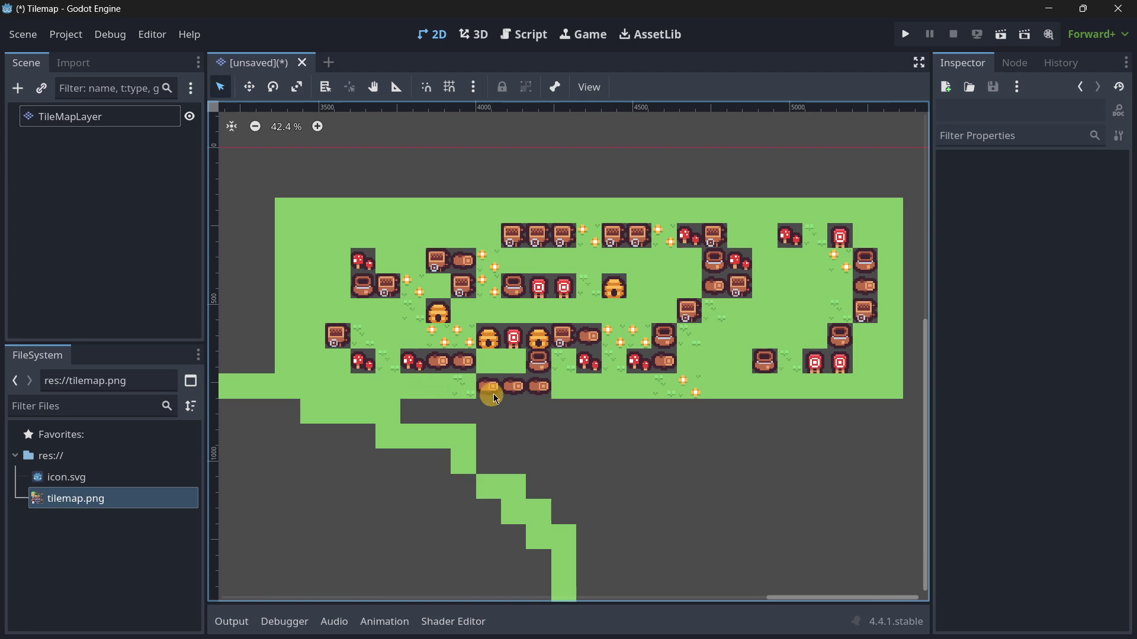
pyautogui.scroll(-1, 518, 380)
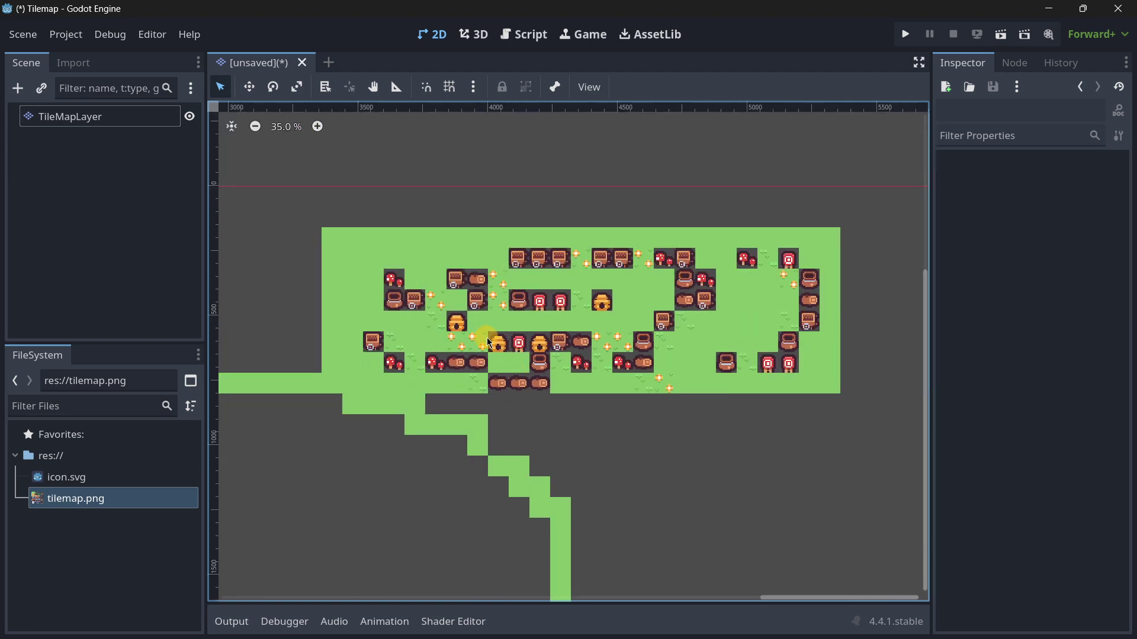
pyautogui.scroll(6, 541, 348)
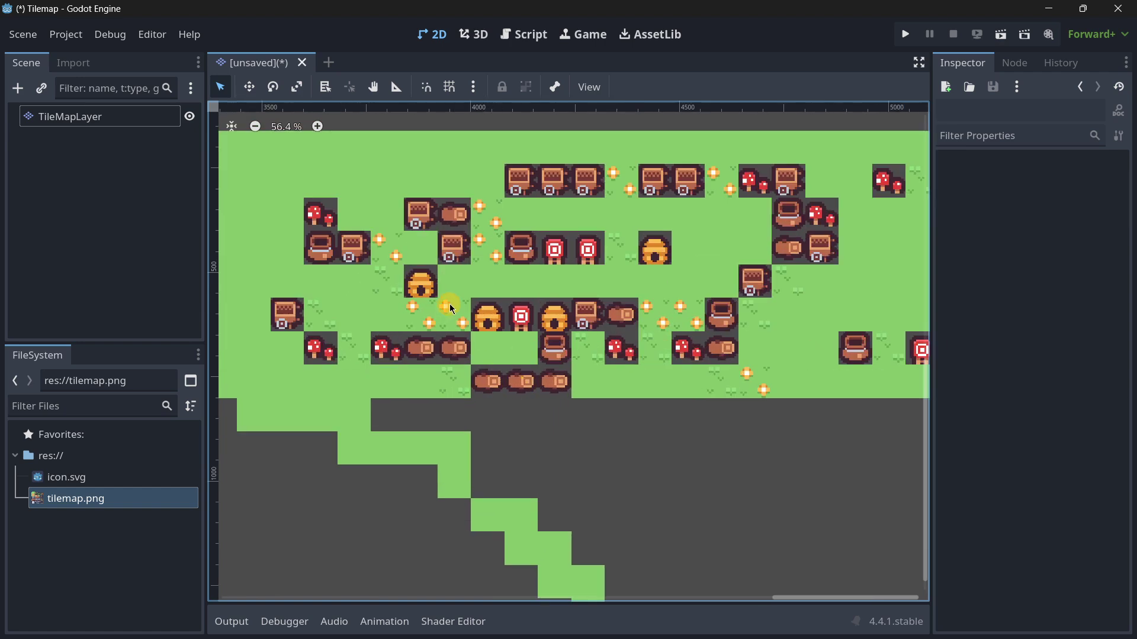
pyautogui.scroll(3, 392, 358)
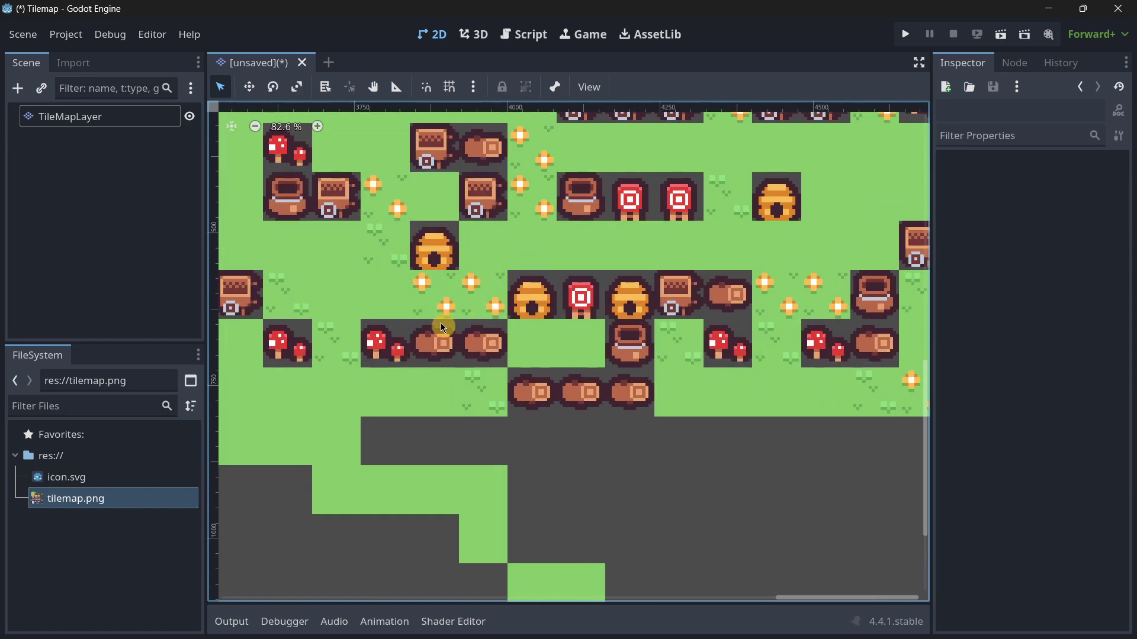
pyautogui.click(85, 118)
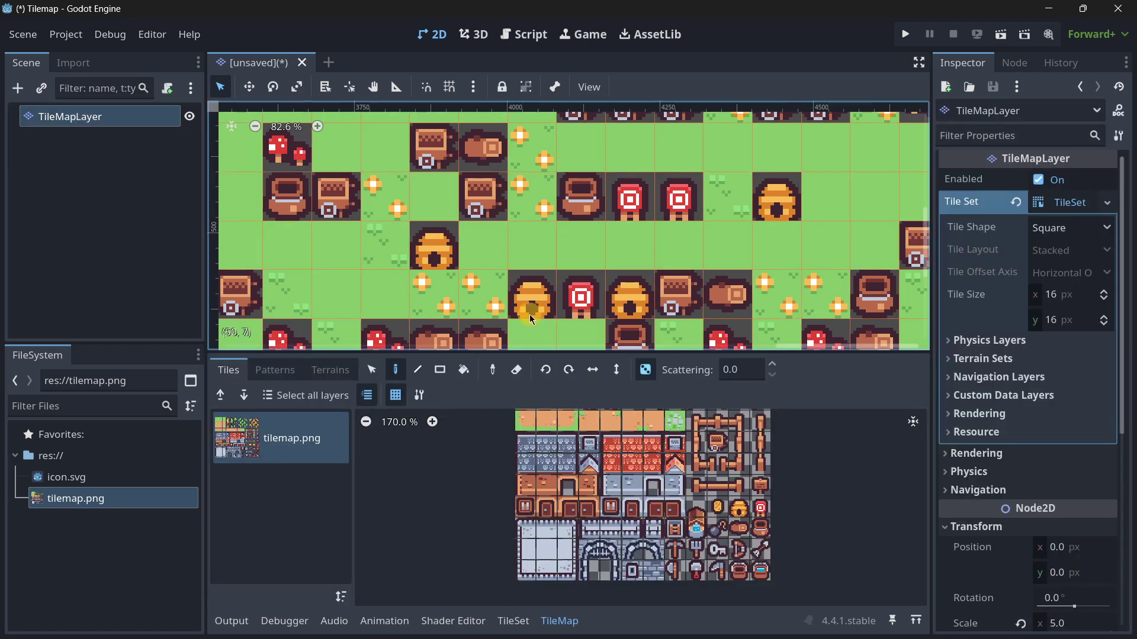
pyautogui.scroll(-5, 453, 274)
pyautogui.scroll(1, 453, 273)
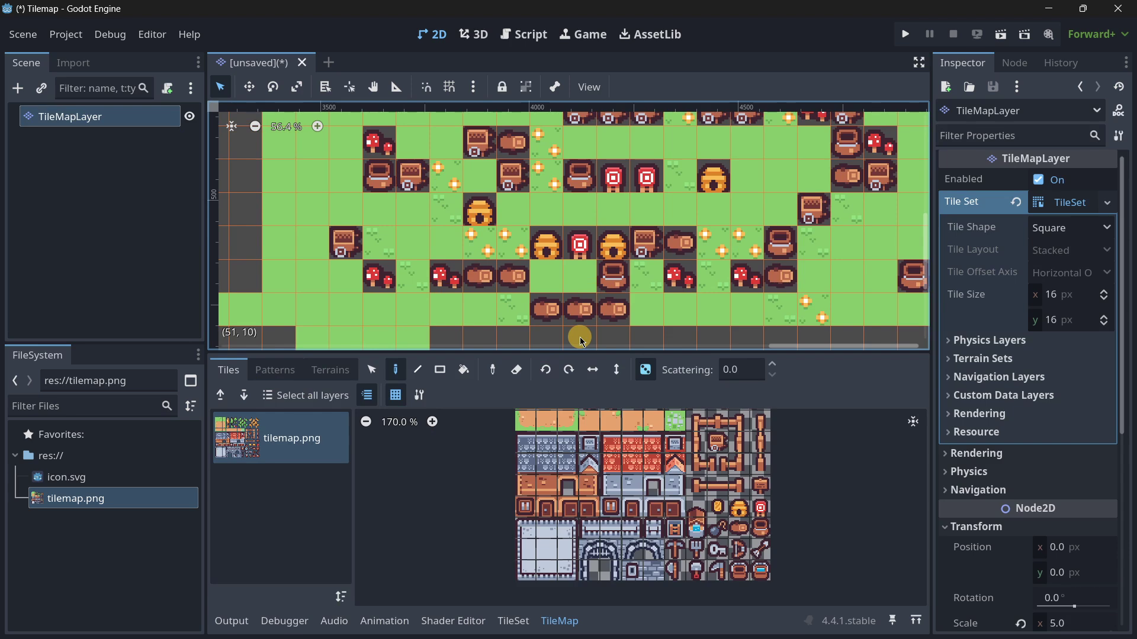
pyautogui.click(77, 120)
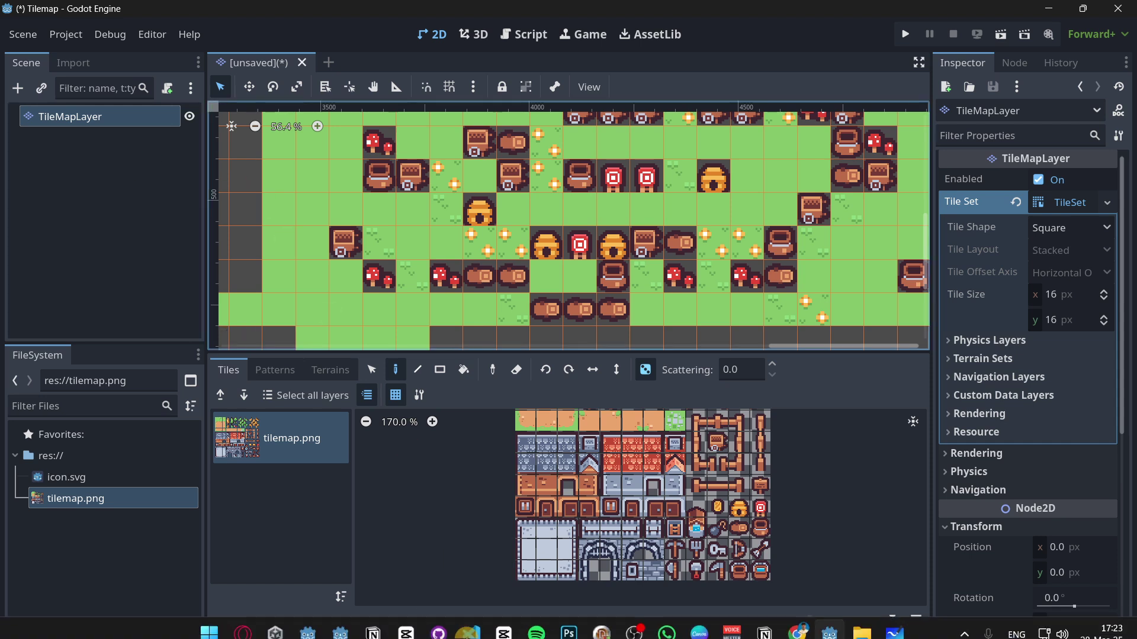
# Step: Switch to Microsoft Whiteboard and draw a large green rectangle below the tileset image, with an arrow labelled L1
pyautogui.click(894, 621)
pyautogui.moveTo(550, 562); pyautogui.dragTo(531, 144, button='right')
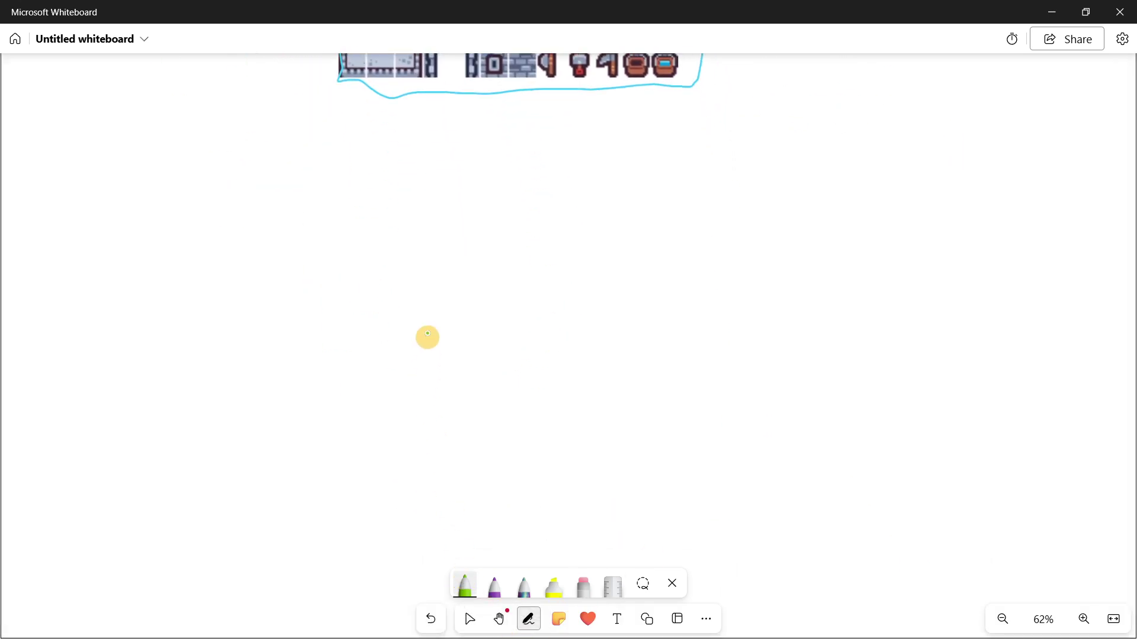
pyautogui.click(461, 580)
pyautogui.click(457, 580)
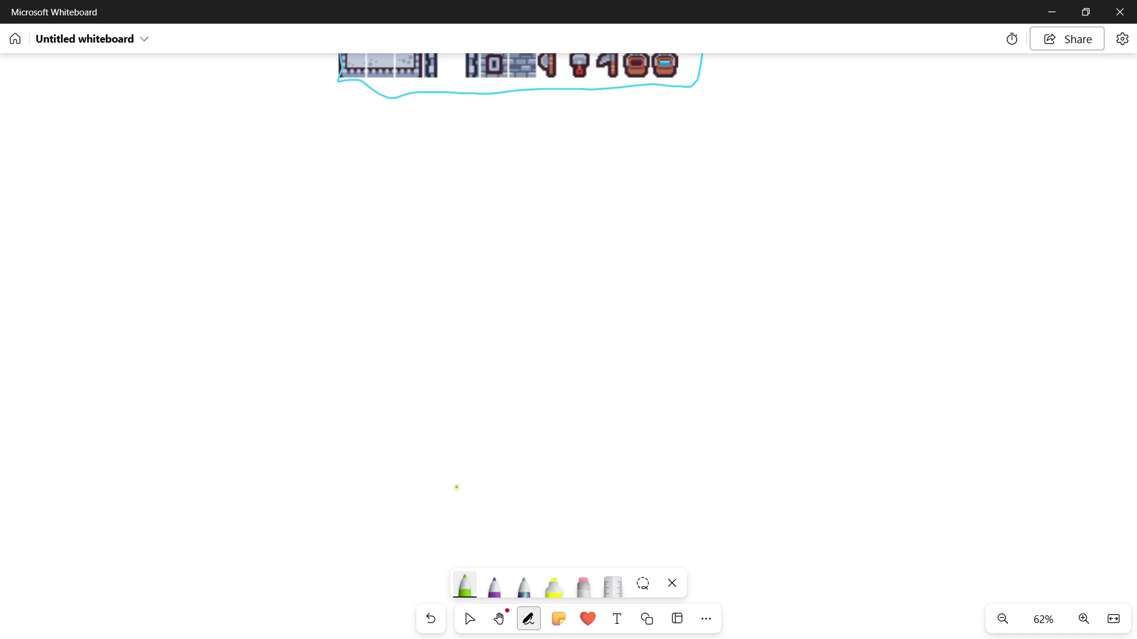
pyautogui.moveTo(720, 231); pyautogui.dragTo(679, 438)
pyautogui.hotkey('ctrl', 'z')
pyautogui.moveTo(702, 243)
pyautogui.mouseDown()
pyautogui.moveTo(640, 505)
pyautogui.moveTo(301, 508)
pyautogui.moveTo(276, 337)
pyautogui.moveTo(322, 236)
pyautogui.moveTo(680, 255)
pyautogui.mouseUp()
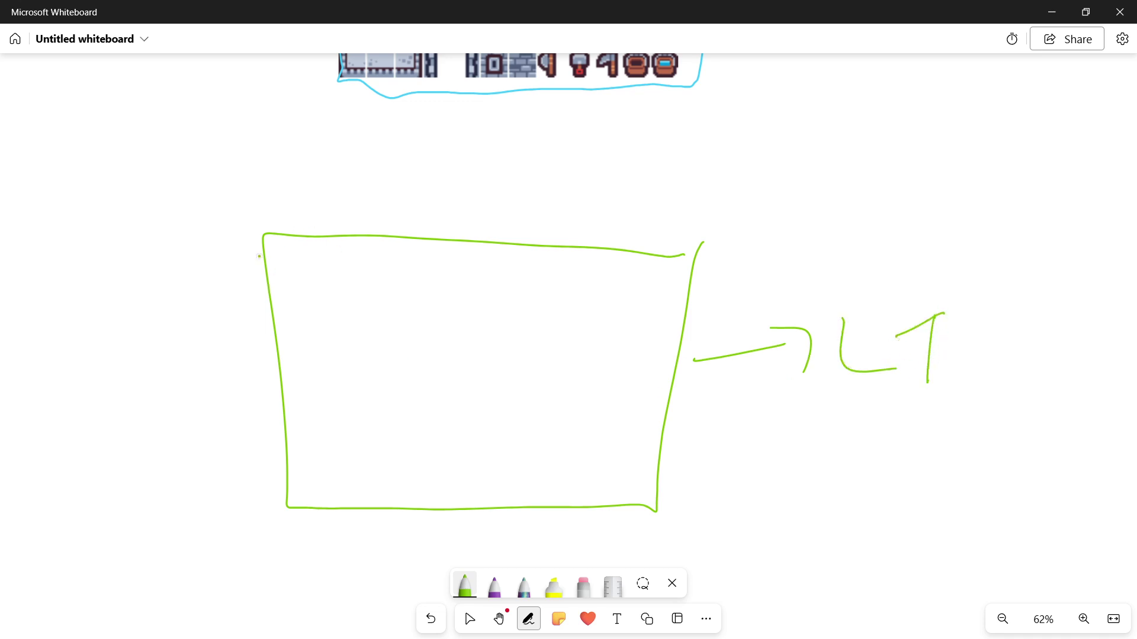
# Step: Hatch the green rectangle with diagonal pen strokes to represent the grass
pyautogui.moveTo(352, 235); pyautogui.dragTo(255, 377)
pyautogui.moveTo(407, 264); pyautogui.dragTo(266, 466)
pyautogui.moveTo(471, 270); pyautogui.dragTo(327, 483)
pyautogui.moveTo(550, 263); pyautogui.dragTo(401, 487)
pyautogui.moveTo(637, 272); pyautogui.dragTo(486, 509)
pyautogui.moveTo(687, 333); pyautogui.dragTo(569, 485)
pyautogui.moveTo(682, 383); pyautogui.dragTo(558, 543)
# Step: Sketch two dark red trees in the rectangle's upper-left corner, label them as another layer and draw an arrow towards L1
pyautogui.click(465, 586)
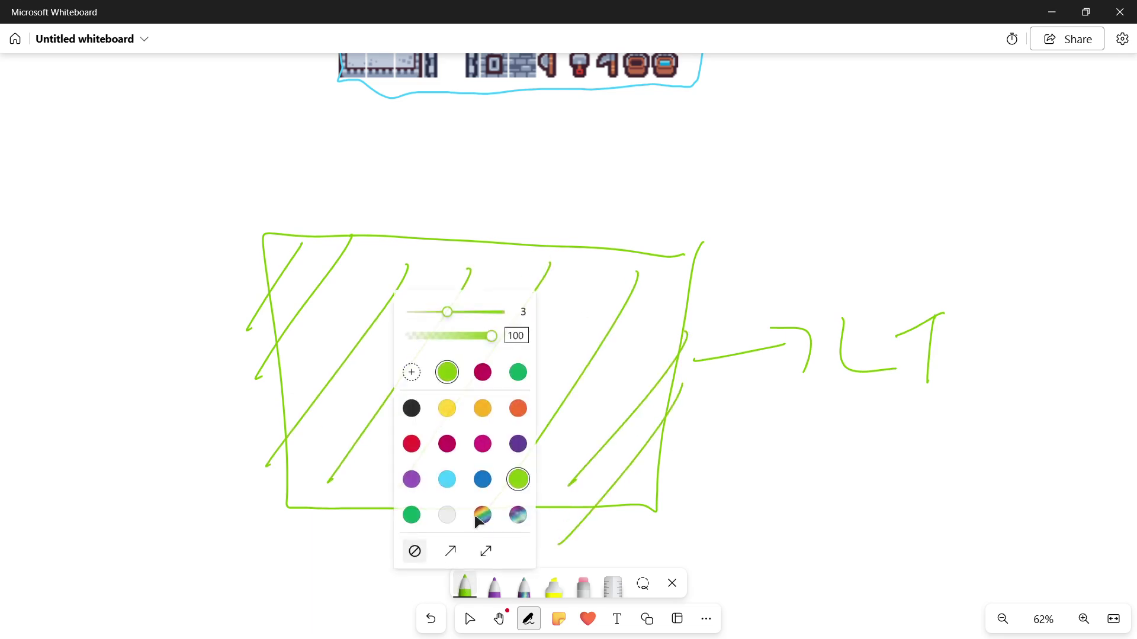
pyautogui.click(447, 444)
pyautogui.click(292, 297)
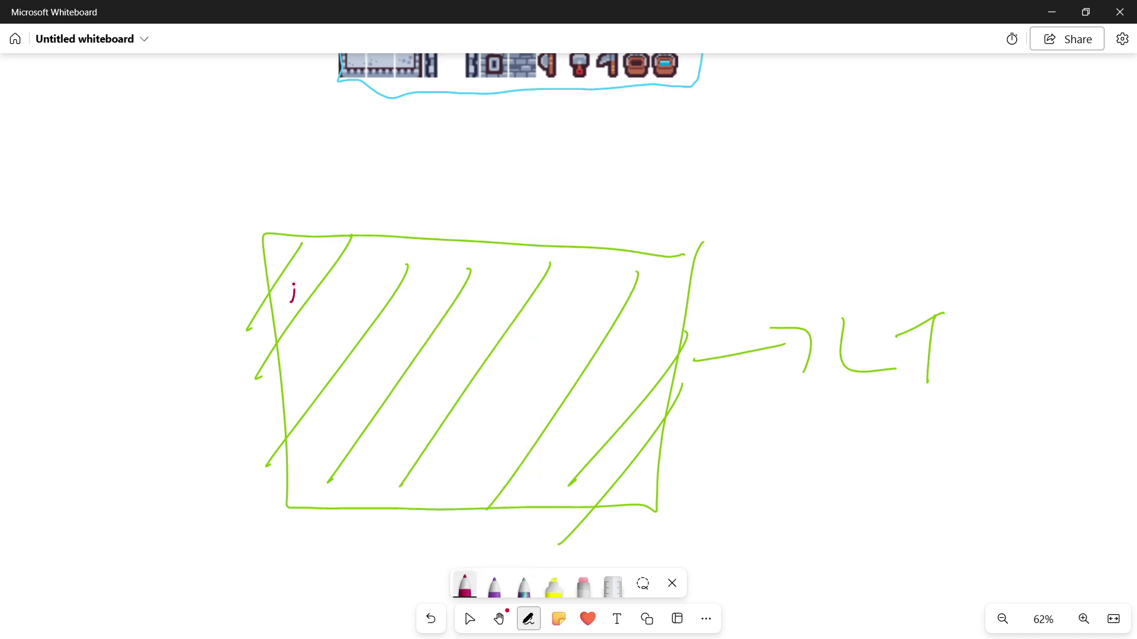
pyautogui.moveTo(321, 253); pyautogui.dragTo(309, 280)
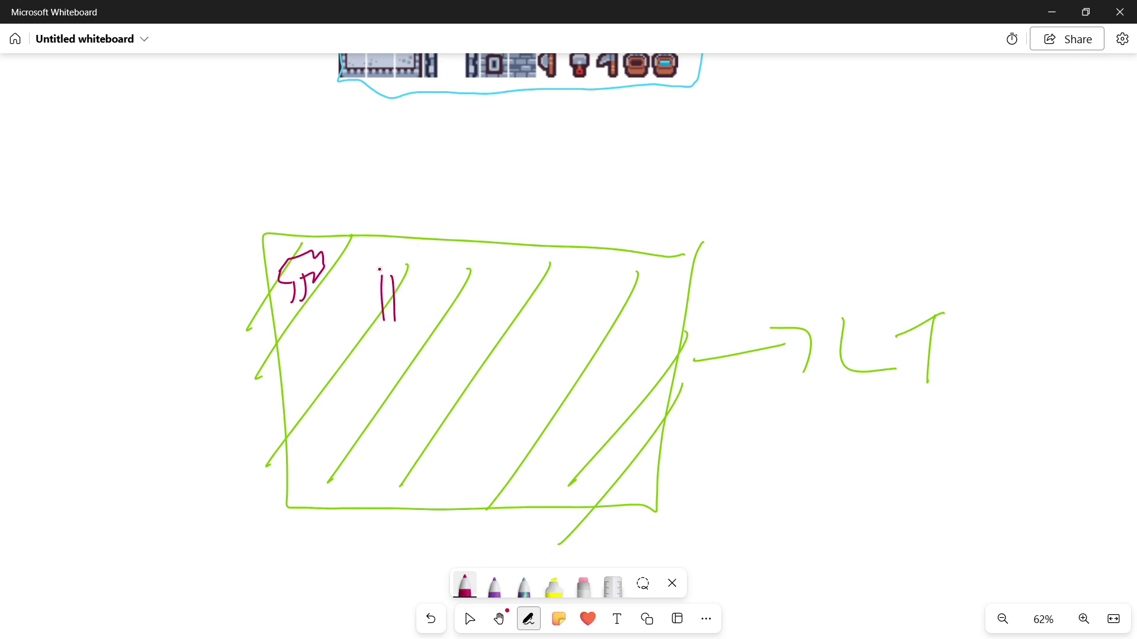
pyautogui.moveTo(400, 237)
pyautogui.mouseDown()
pyautogui.moveTo(381, 284)
pyautogui.moveTo(335, 244)
pyautogui.moveTo(351, 223)
pyautogui.moveTo(401, 227)
pyautogui.moveTo(426, 250)
pyautogui.moveTo(398, 290)
pyautogui.mouseUp()
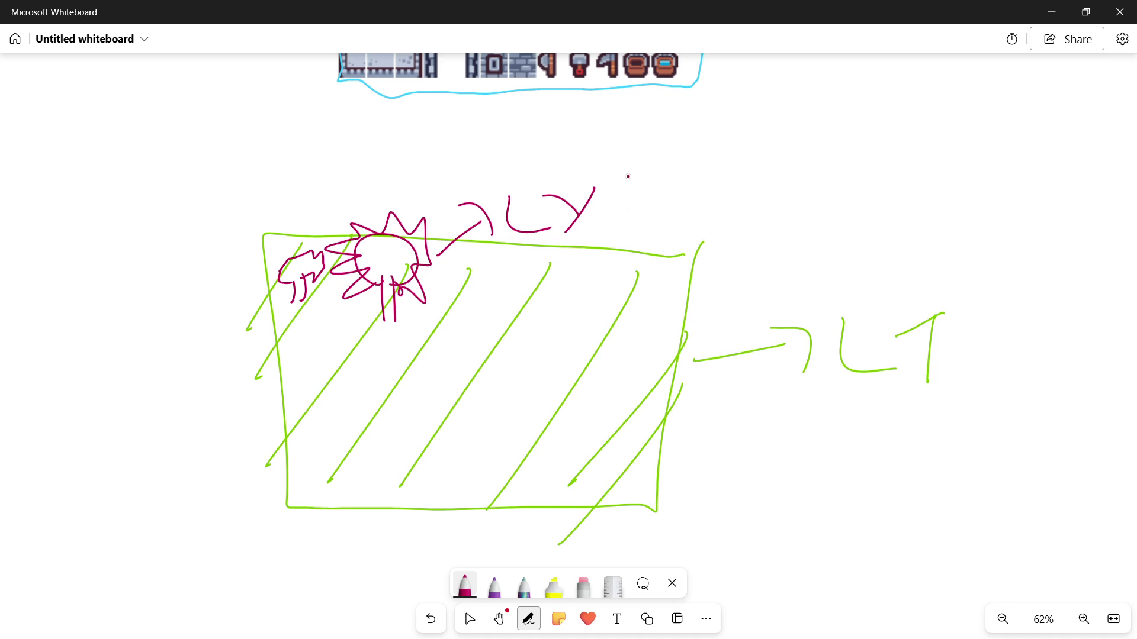
pyautogui.moveTo(764, 281); pyautogui.dragTo(781, 292)
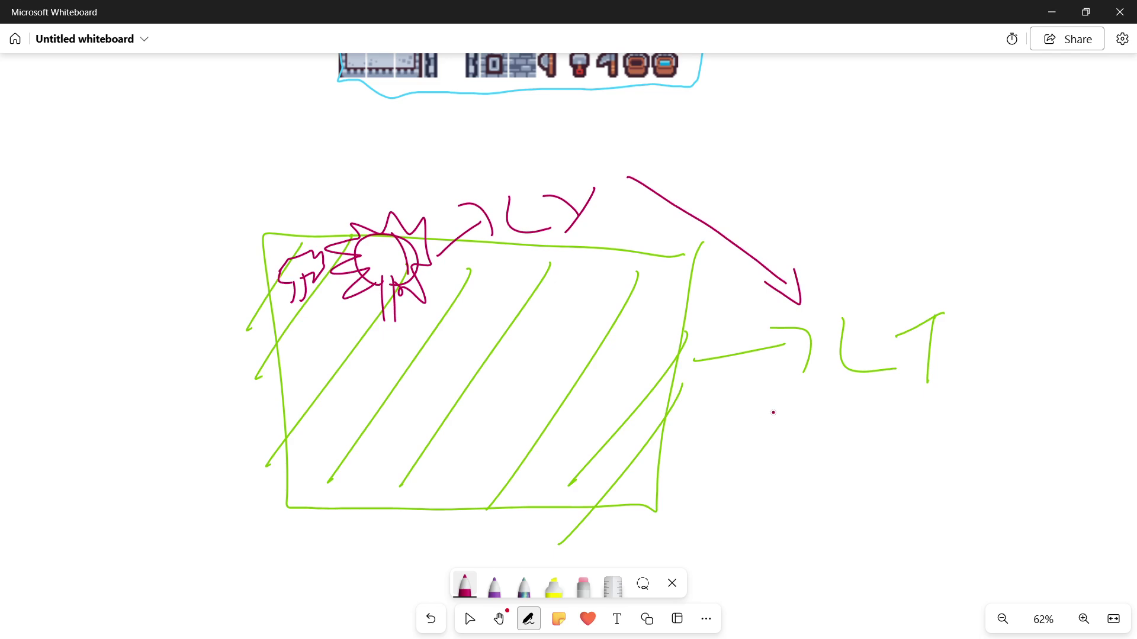
# Step: Draw two dark red trees side by side beneath the green L1 label
pyautogui.click(464, 588)
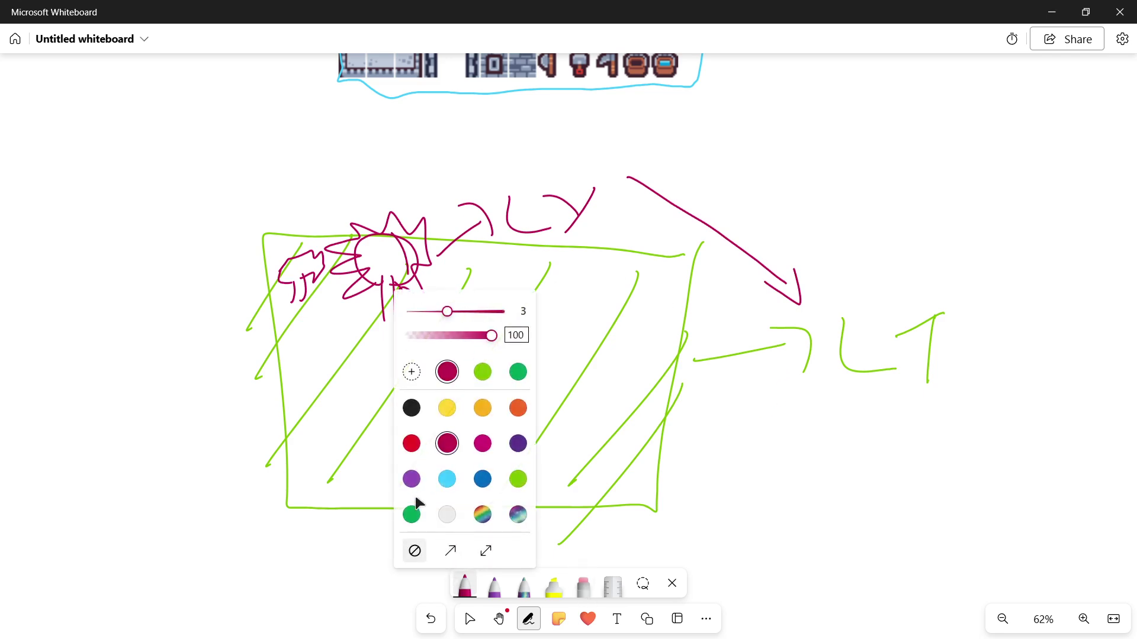
pyautogui.click(412, 515)
pyautogui.click(447, 445)
pyautogui.click(798, 525)
pyautogui.moveTo(799, 477); pyautogui.dragTo(802, 534)
pyautogui.moveTo(792, 489); pyautogui.dragTo(823, 502)
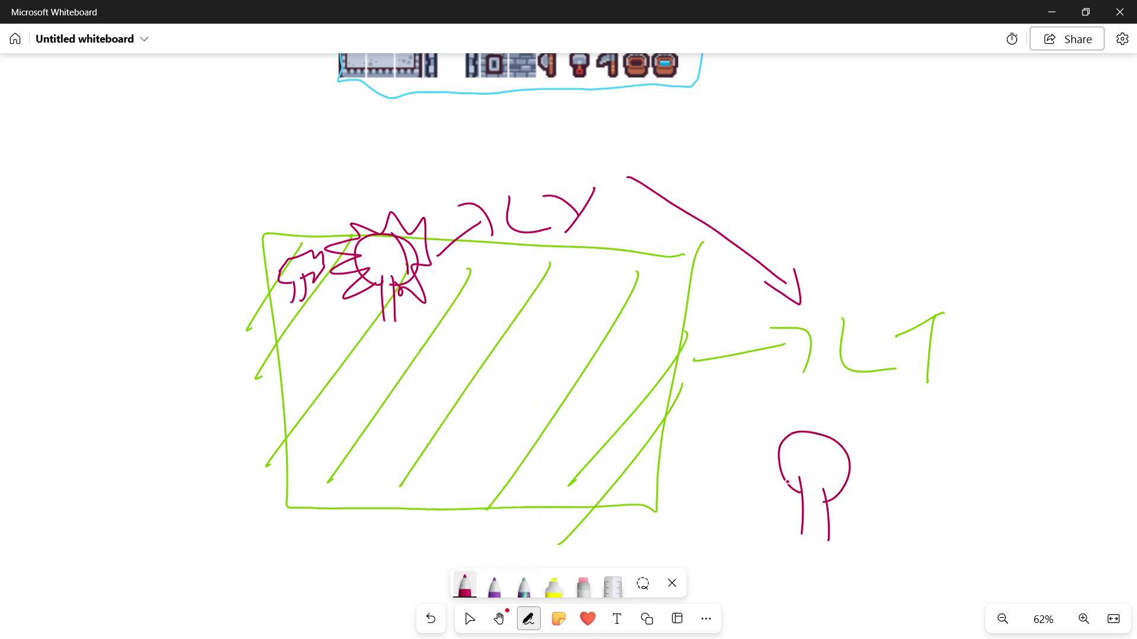
pyautogui.moveTo(859, 456); pyautogui.dragTo(838, 493)
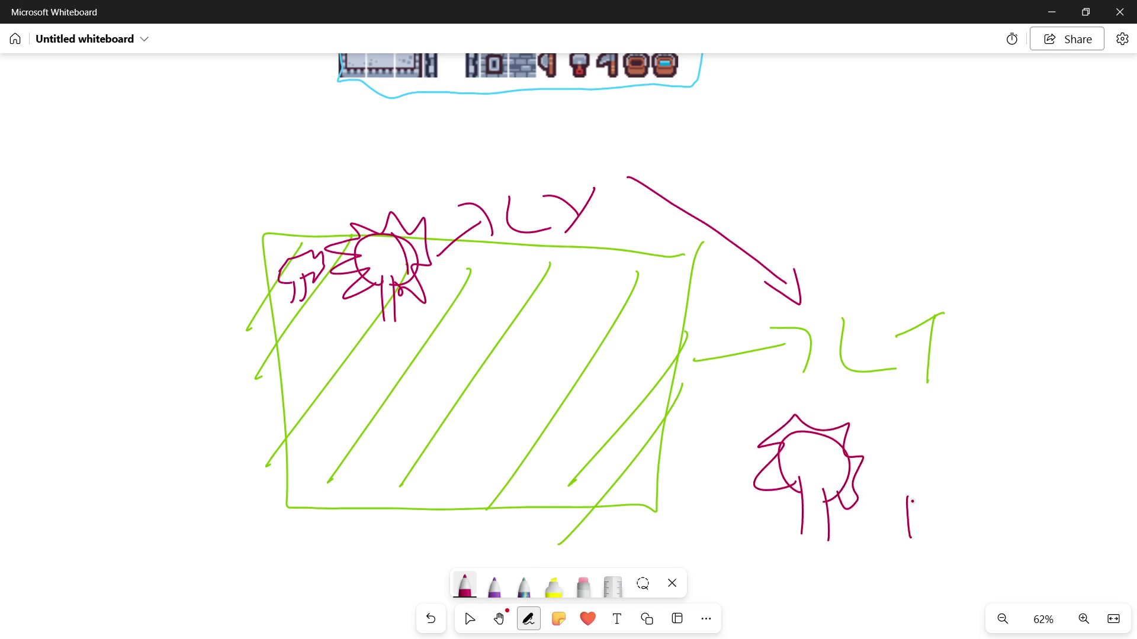
pyautogui.moveTo(949, 457); pyautogui.dragTo(926, 514)
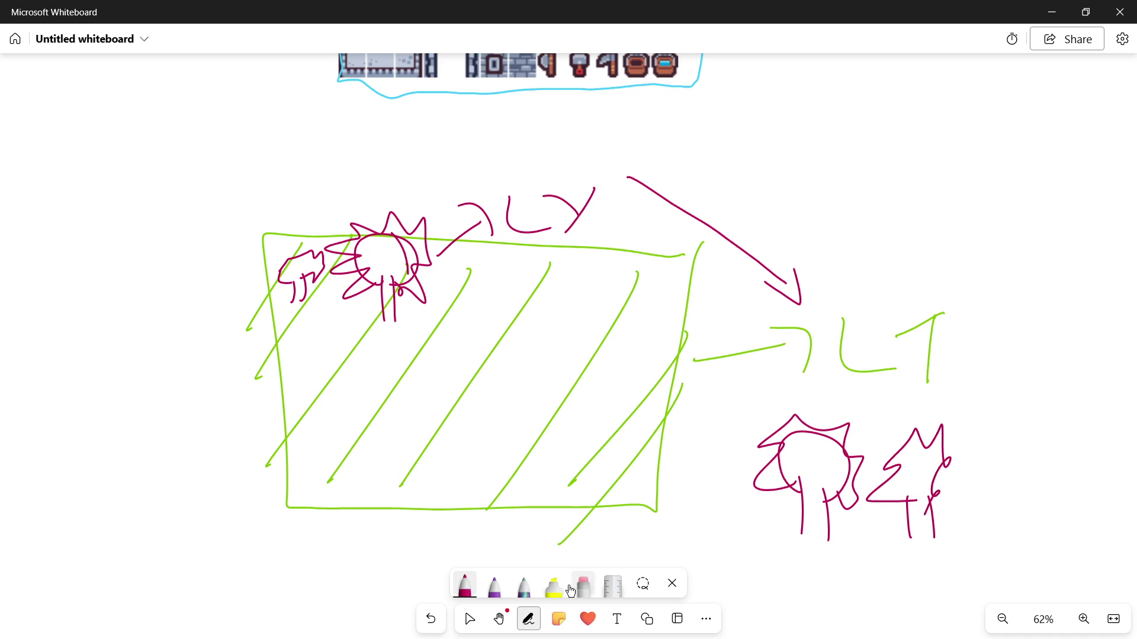
# Step: Outline the two trees beneath L1 in dark green and scribble over them to show grass covering them
pyautogui.click(464, 586)
pyautogui.click(411, 514)
pyautogui.moveTo(746, 430)
pyautogui.mouseDown()
pyautogui.moveTo(915, 556)
pyautogui.moveTo(846, 436)
pyautogui.moveTo(726, 441)
pyautogui.mouseUp()
pyautogui.moveTo(711, 507); pyautogui.dragTo(846, 431)
pyautogui.moveTo(747, 519); pyautogui.dragTo(800, 481)
pyautogui.moveTo(880, 439)
pyautogui.mouseDown()
pyautogui.moveTo(781, 530)
pyautogui.moveTo(929, 421)
pyautogui.moveTo(915, 541)
pyautogui.moveTo(853, 545)
pyautogui.moveTo(707, 505)
pyautogui.moveTo(775, 456)
pyautogui.moveTo(888, 432)
pyautogui.moveTo(953, 450)
pyautogui.moveTo(919, 553)
pyautogui.mouseUp()
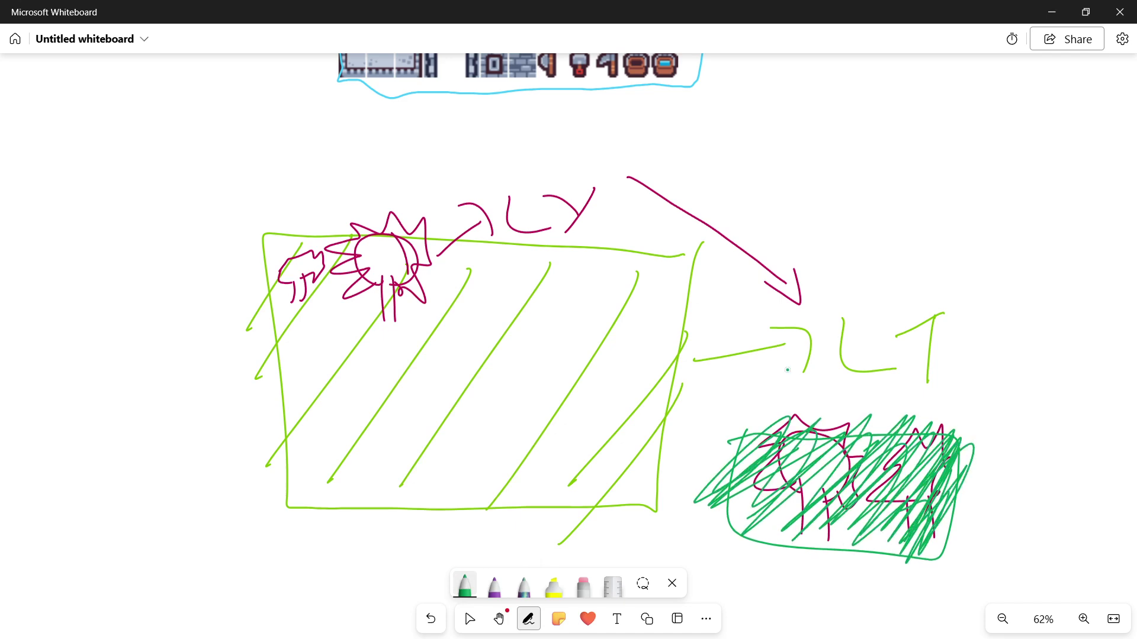
# Step: Switch back to Godot and look through the actions available for the TileMapLayer node
pyautogui.hotkey('alt', 'Tab')
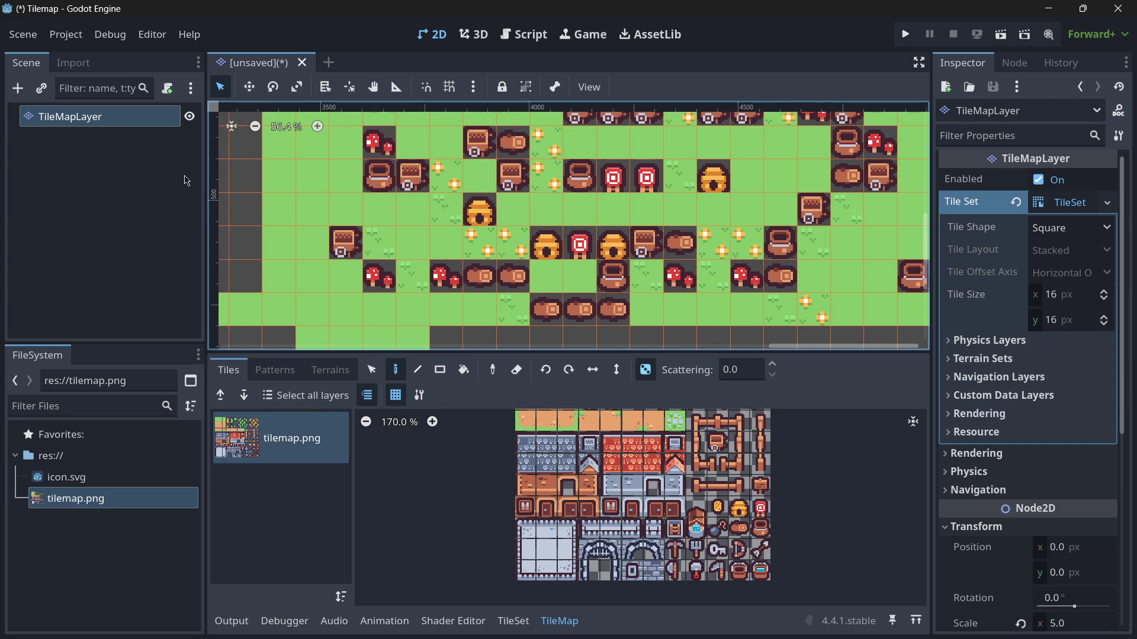
pyautogui.scroll(-6, 338, 186)
pyautogui.click(73, 118)
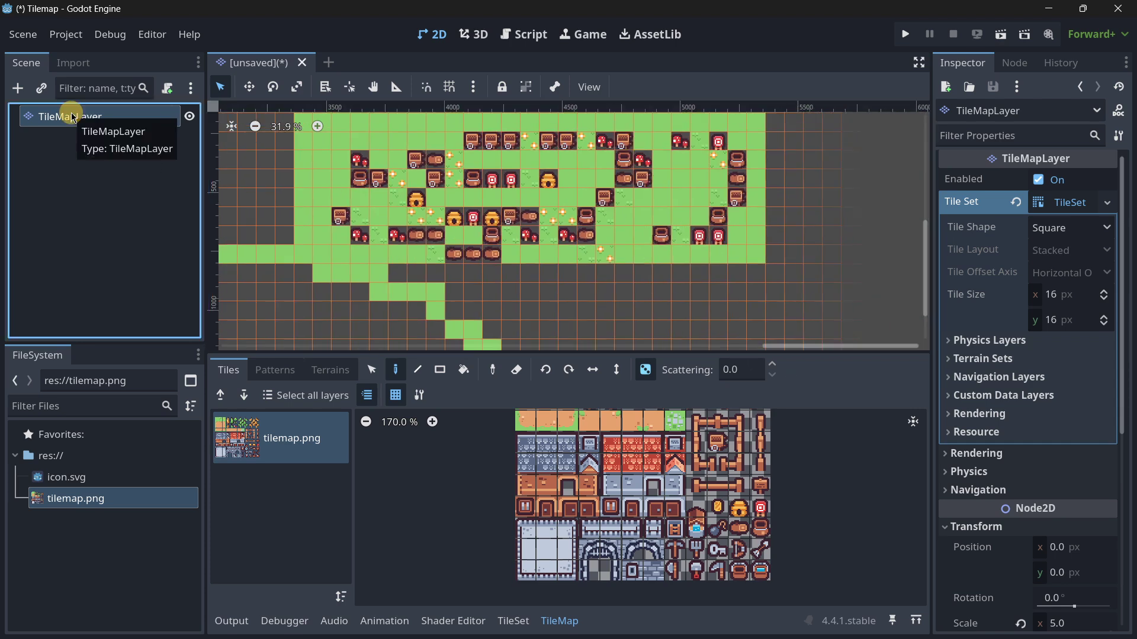
pyautogui.rightClick(73, 117)
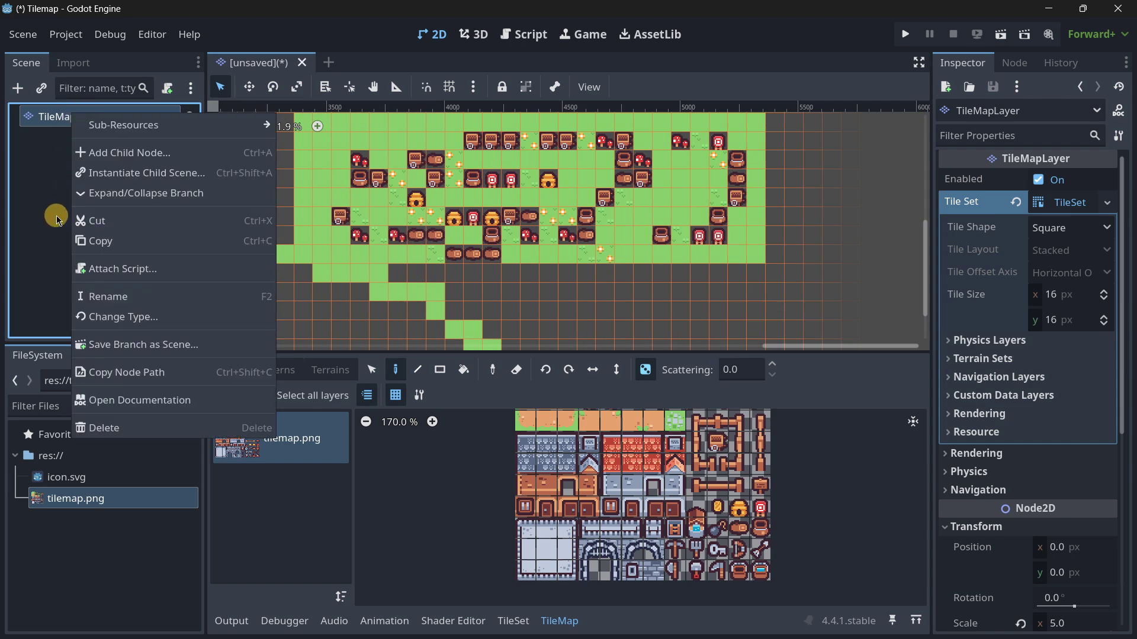
pyautogui.click(78, 241)
pyautogui.click(56, 152)
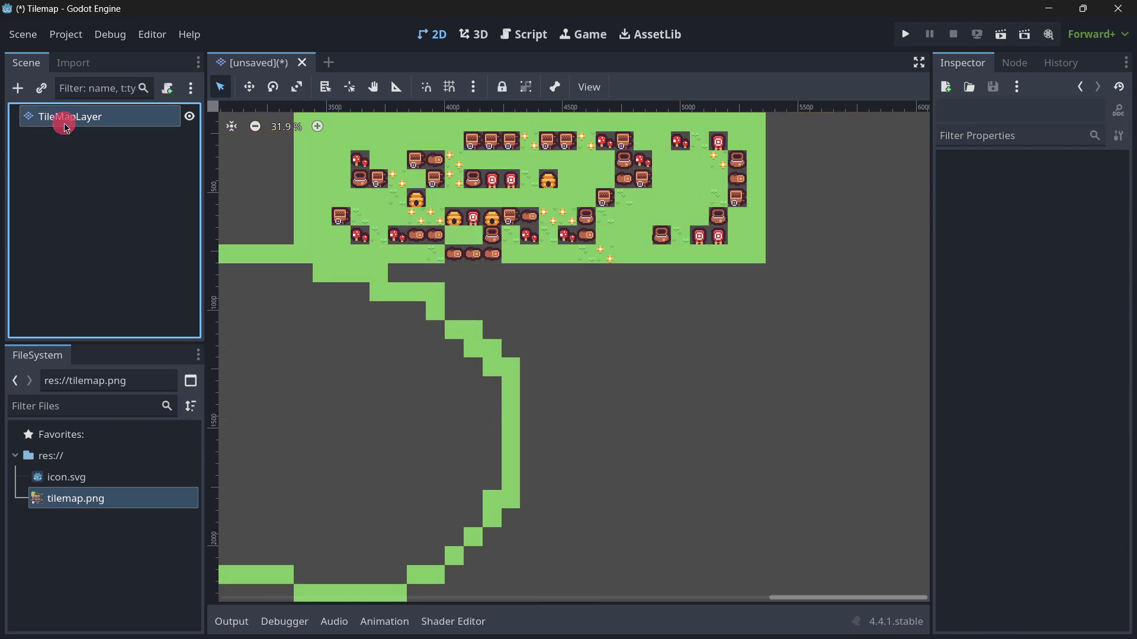
pyautogui.rightClick(65, 127)
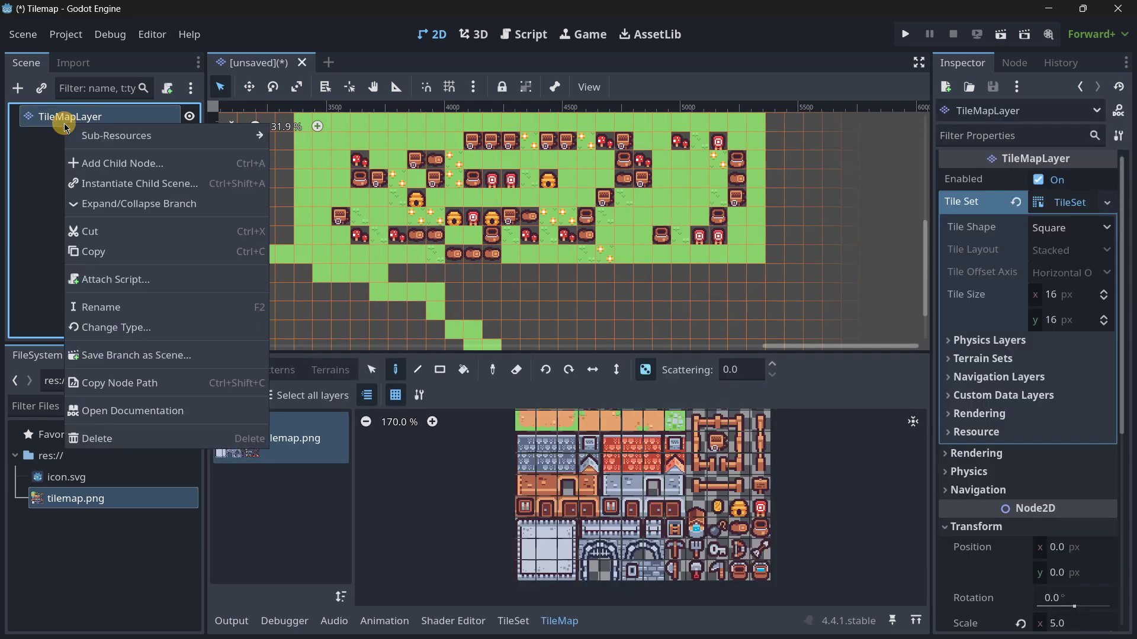
pyautogui.click(125, 203)
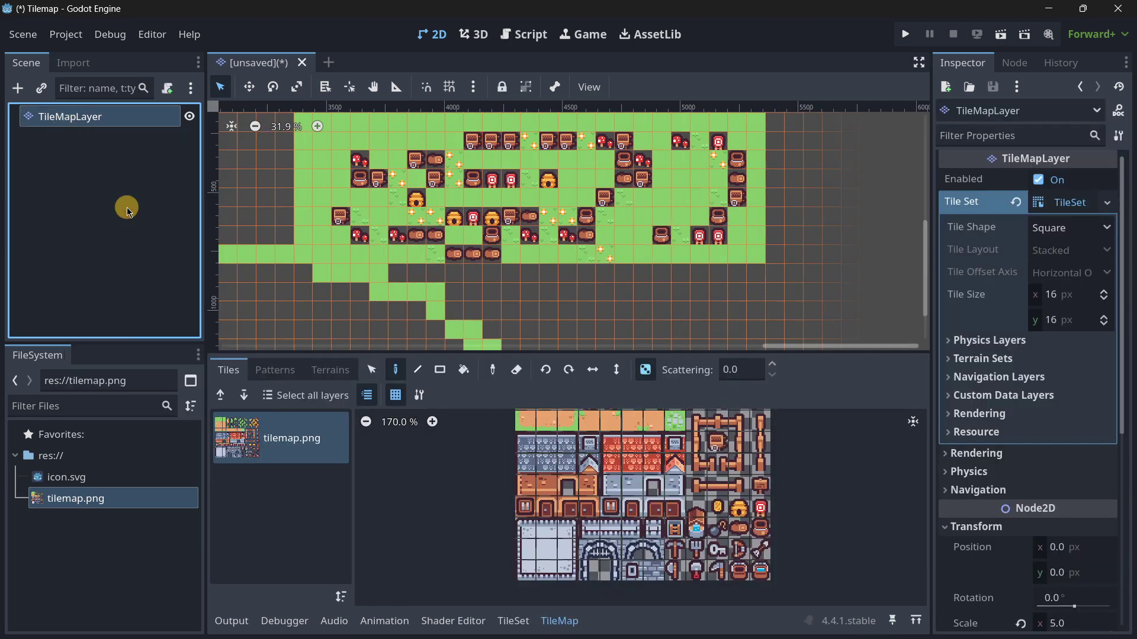
pyautogui.rightClick(76, 114)
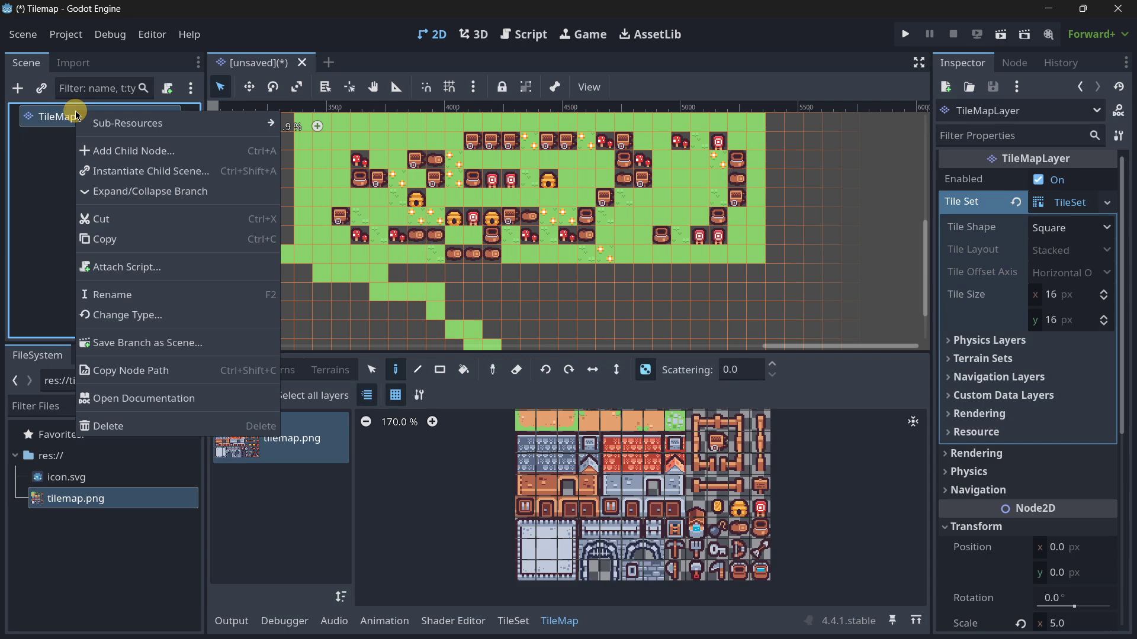
pyautogui.click(39, 184)
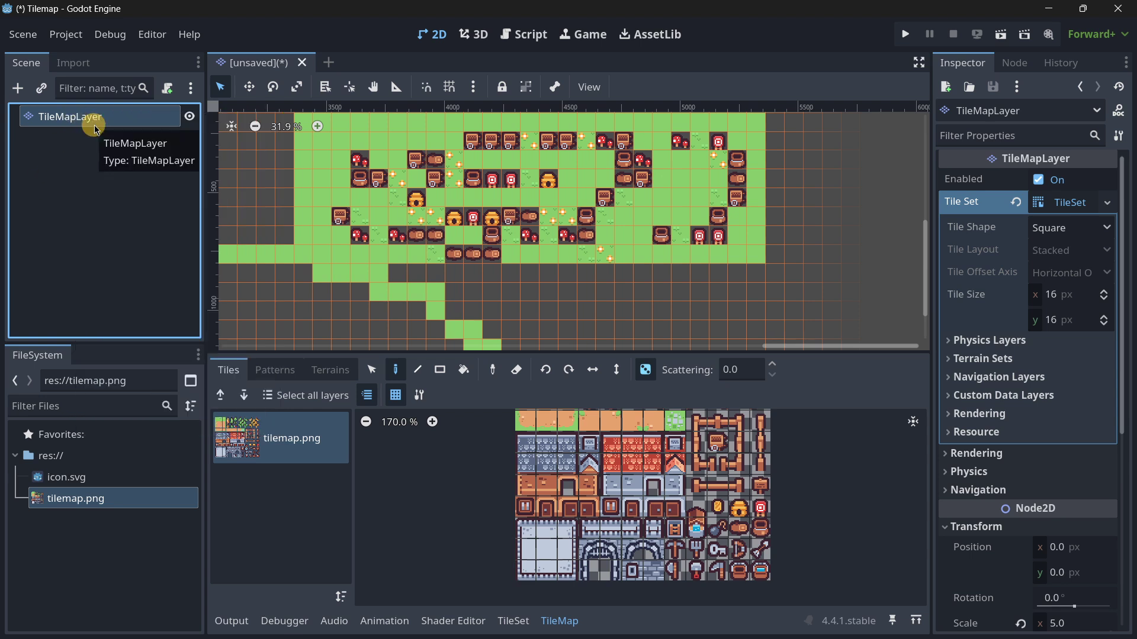
# Step: Replace the TileMapLayer root node with a new 2D Scene root
pyautogui.press('Delete')
pyautogui.press('Return')
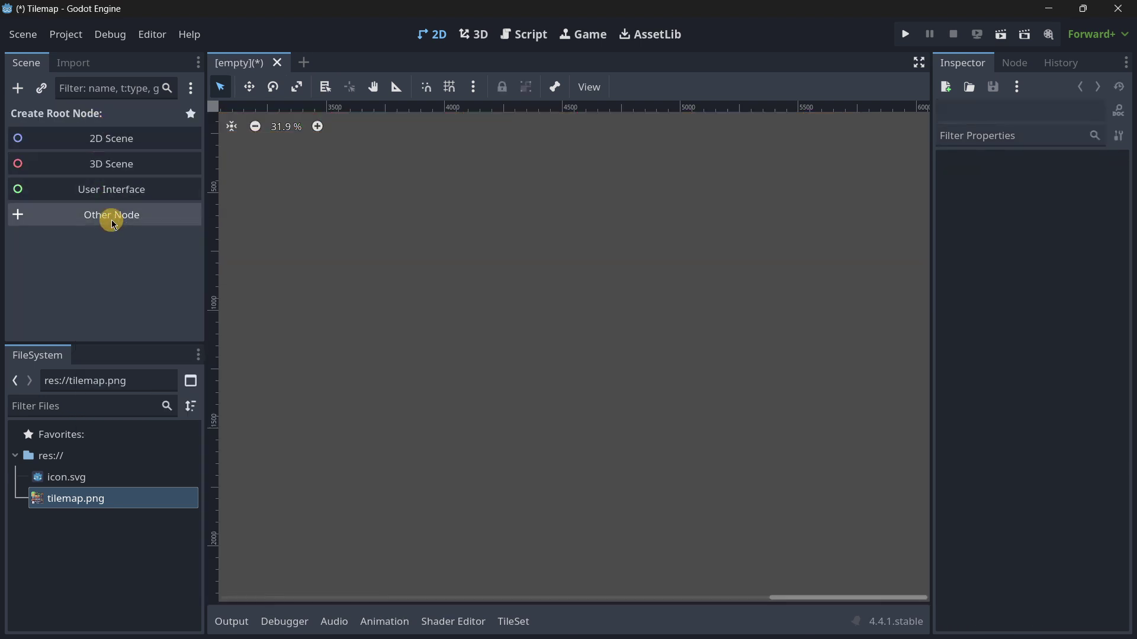
pyautogui.click(96, 139)
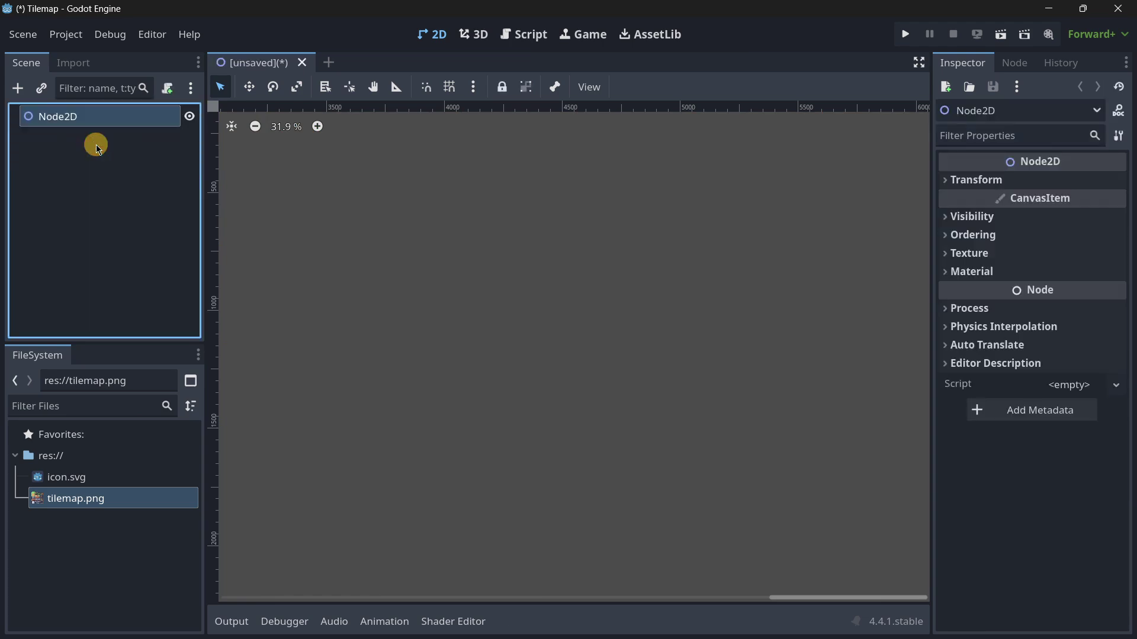
# Step: Rename the root node to TileMap
pyautogui.press('F2')
pyautogui.write('TileMap')
pyautogui.press('Return')
# Step: Add a TileMapLayer node as a child of the TileMap root
pyautogui.hotkey('ctrl', 'a')
pyautogui.write('tile')
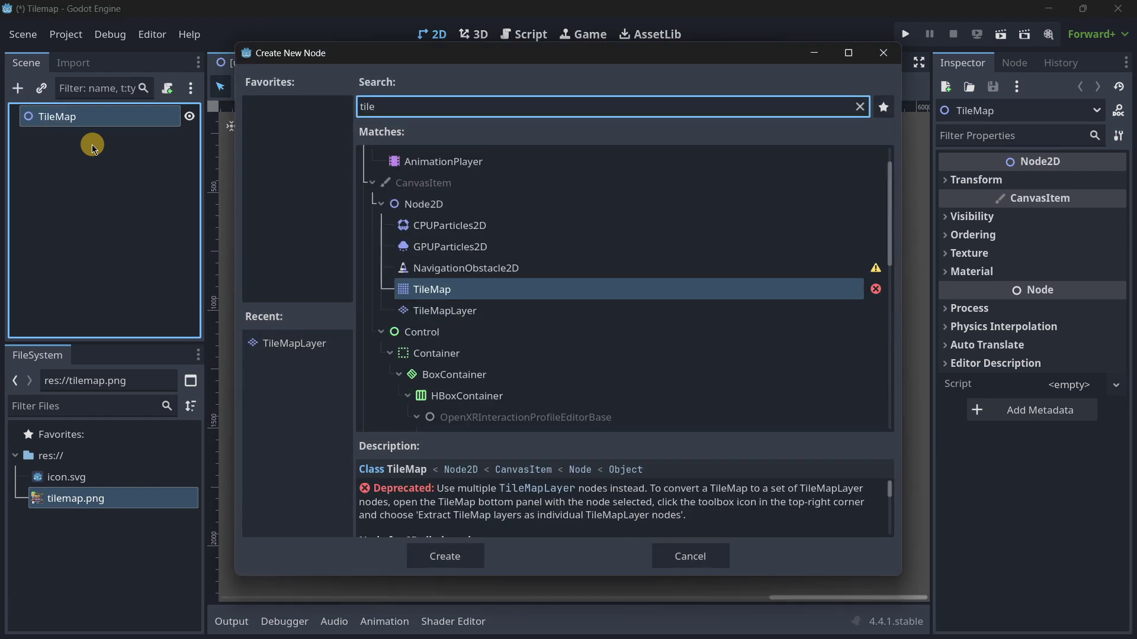
pyautogui.press('Down')
pyautogui.press('Return')
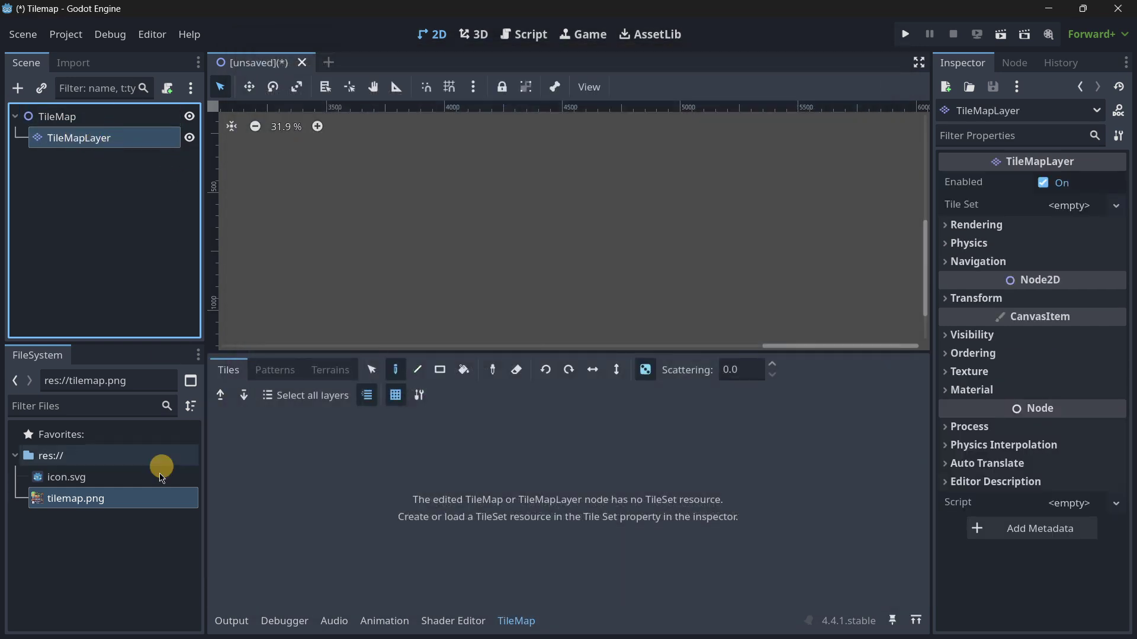
# Step: Give the TileMapLayer a new TileSet and add tilemap.png as its tile source, with the tiles created automatically
pyautogui.moveTo(106, 507); pyautogui.dragTo(367, 328)
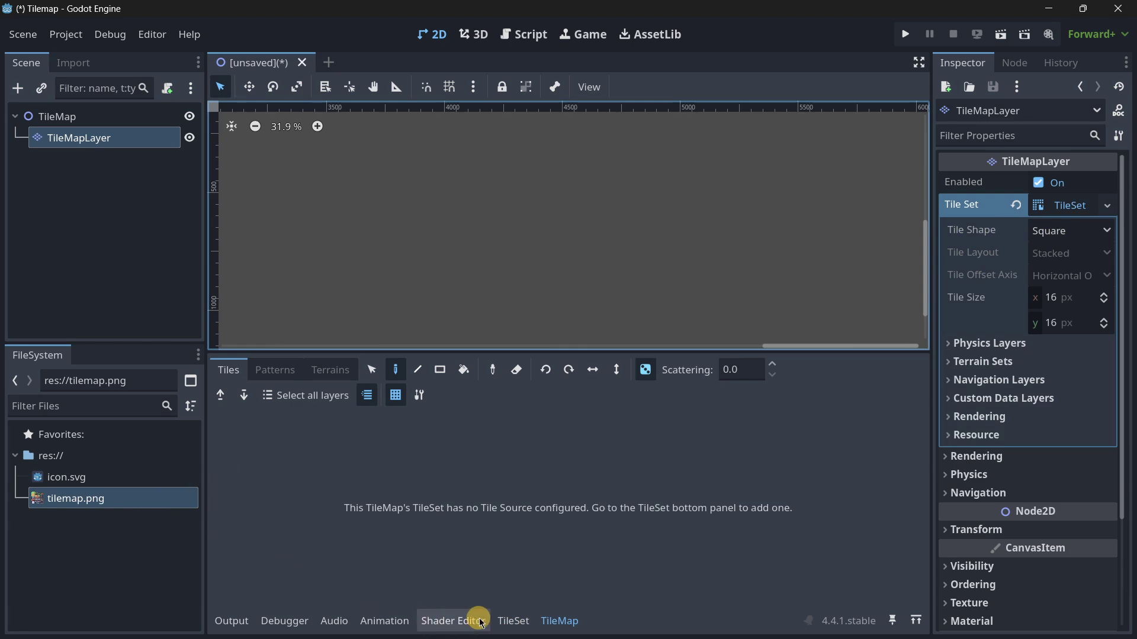
pyautogui.click(513, 621)
pyautogui.moveTo(148, 505); pyautogui.dragTo(319, 491)
pyautogui.click(492, 343)
# Step: Set the tile source's separation to 1 px in both x and y
pyautogui.scroll(-3, 465, 467)
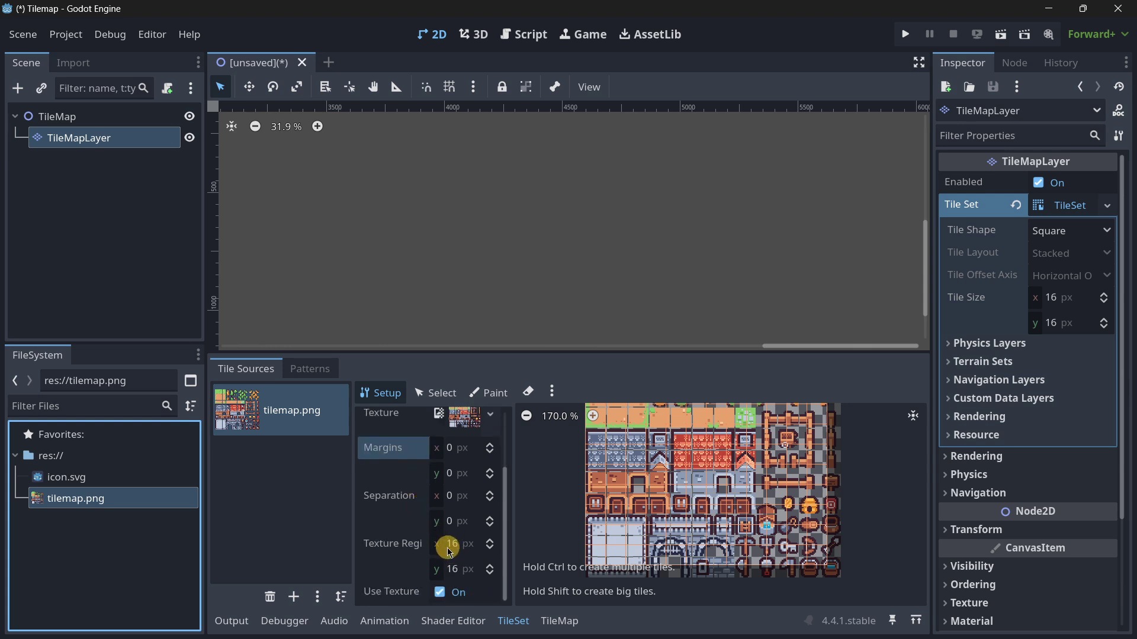
pyautogui.scroll(2, 474, 536)
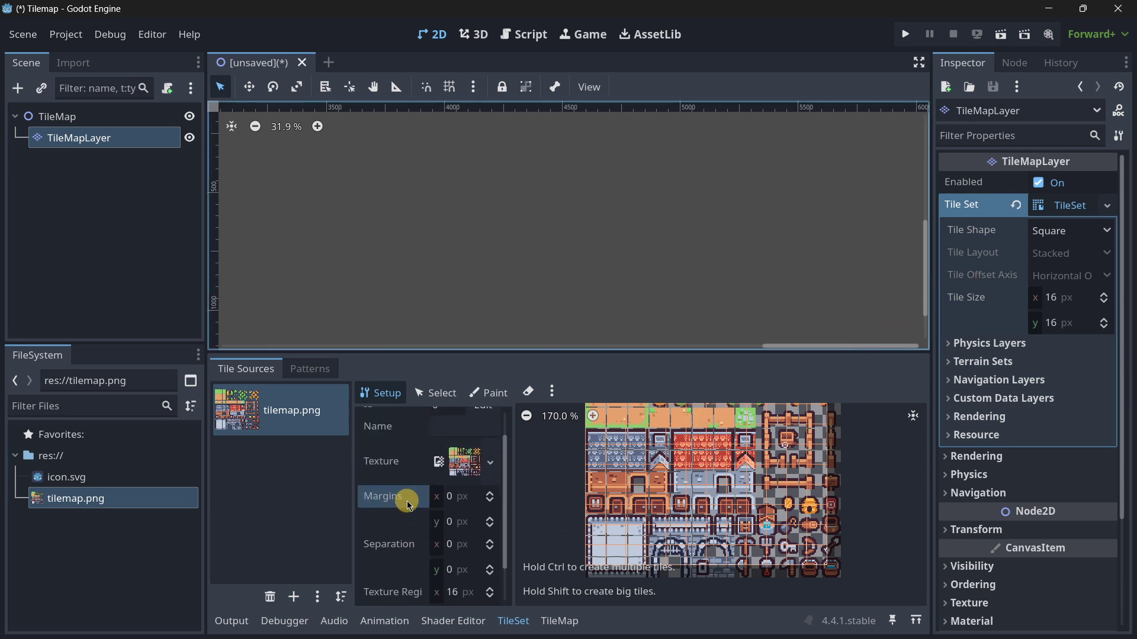
pyautogui.click(455, 543)
pyautogui.write('1')
pyautogui.press('Tab')
pyautogui.write('1')
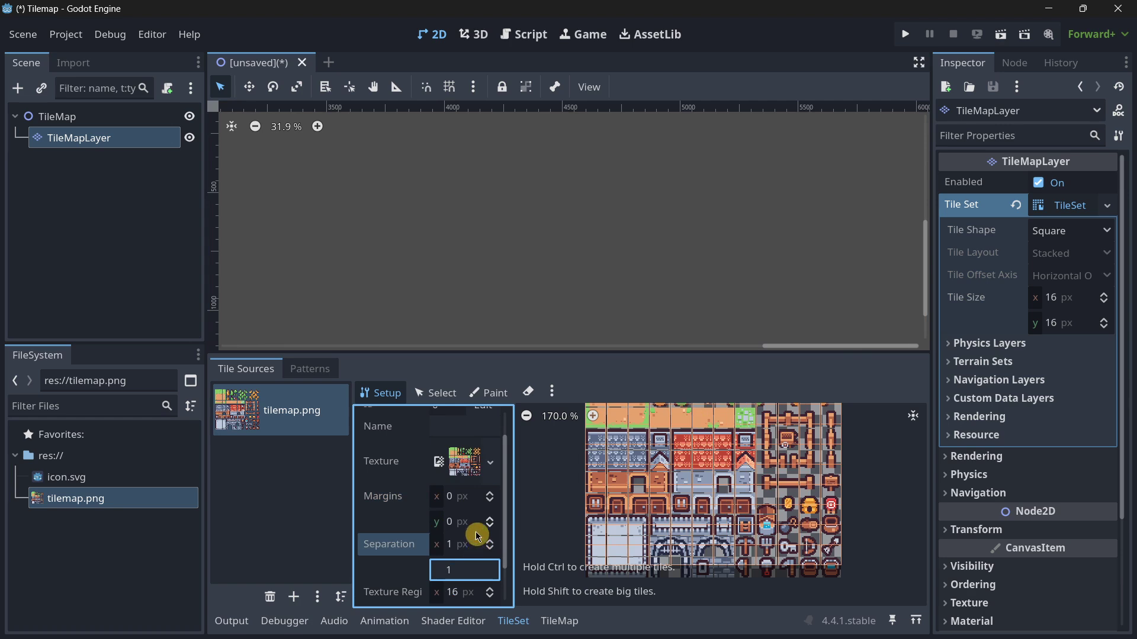
pyautogui.press('Return')
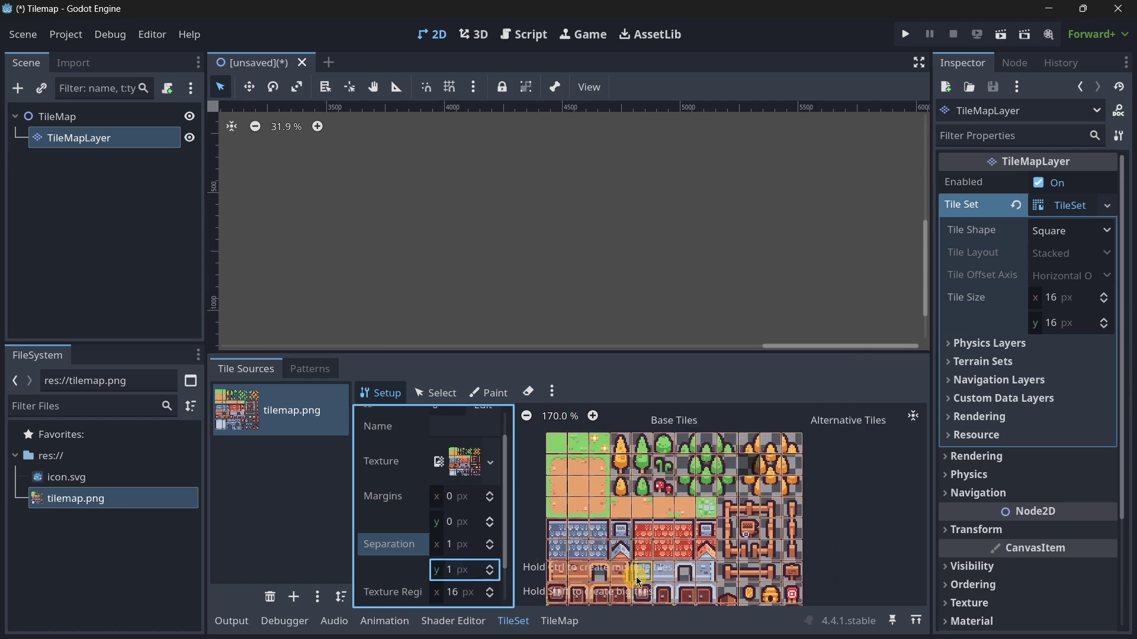
# Step: Rename the TileMapLayer node to Grass
pyautogui.scroll(-3, 676, 477)
pyautogui.scroll(-10, 442, 228)
pyautogui.scroll(5, 368, 160)
pyautogui.moveTo(381, 175); pyautogui.dragTo(461, 215, button='middle')
pyautogui.scroll(4, 450, 204)
pyautogui.scroll(-1, 526, 238)
pyautogui.doubleClick(76, 147)
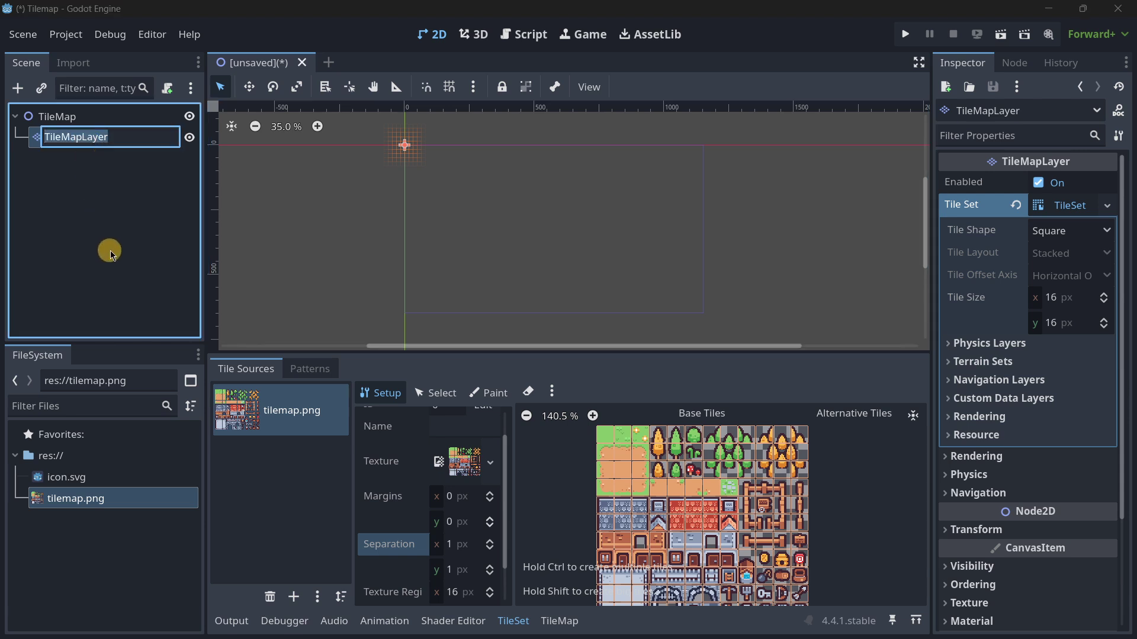
pyautogui.write('Grass')
pyautogui.press('Return')
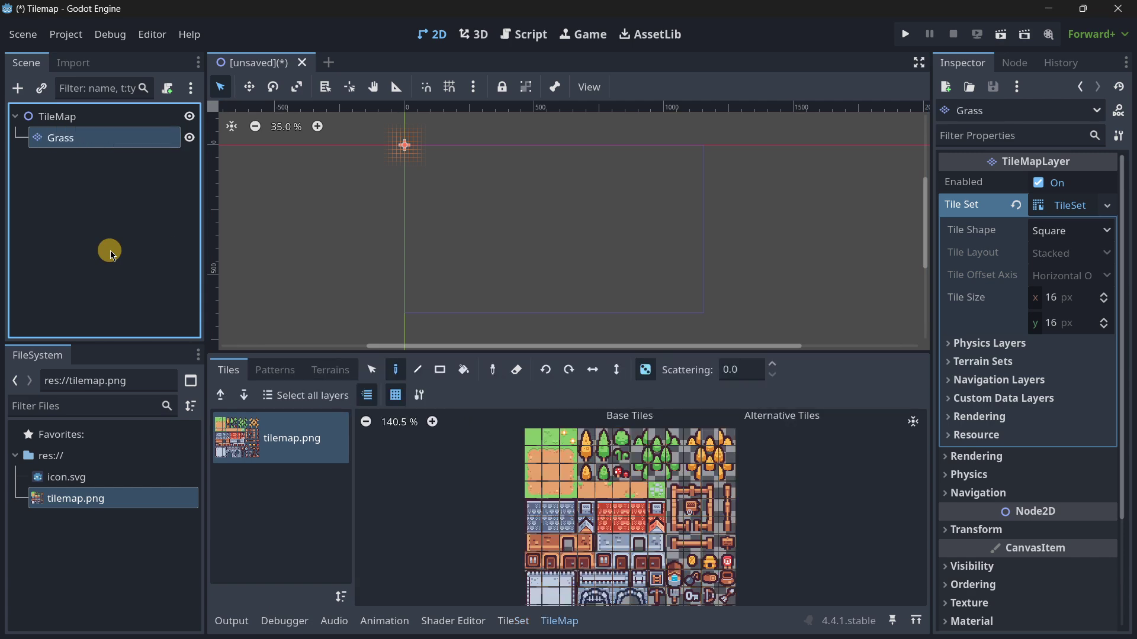
# Step: Duplicate the Grass layer and name the copy Decorations
pyautogui.hotkey('ctrl', 'd')
pyautogui.press('F2')
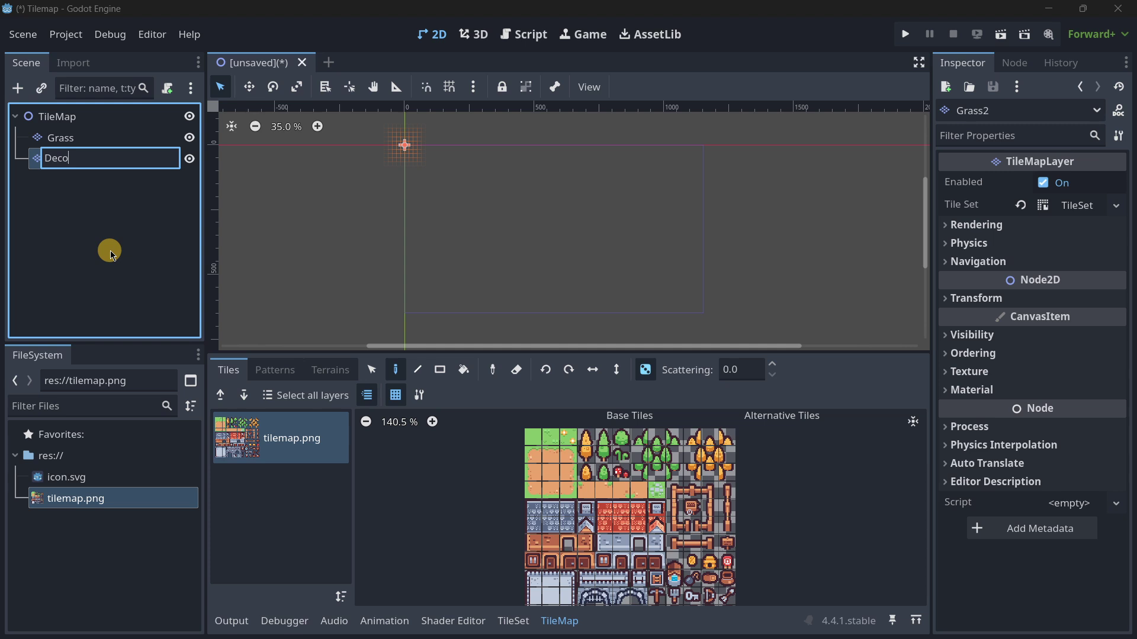
pyautogui.write('Decorations')
pyautogui.press('Return')
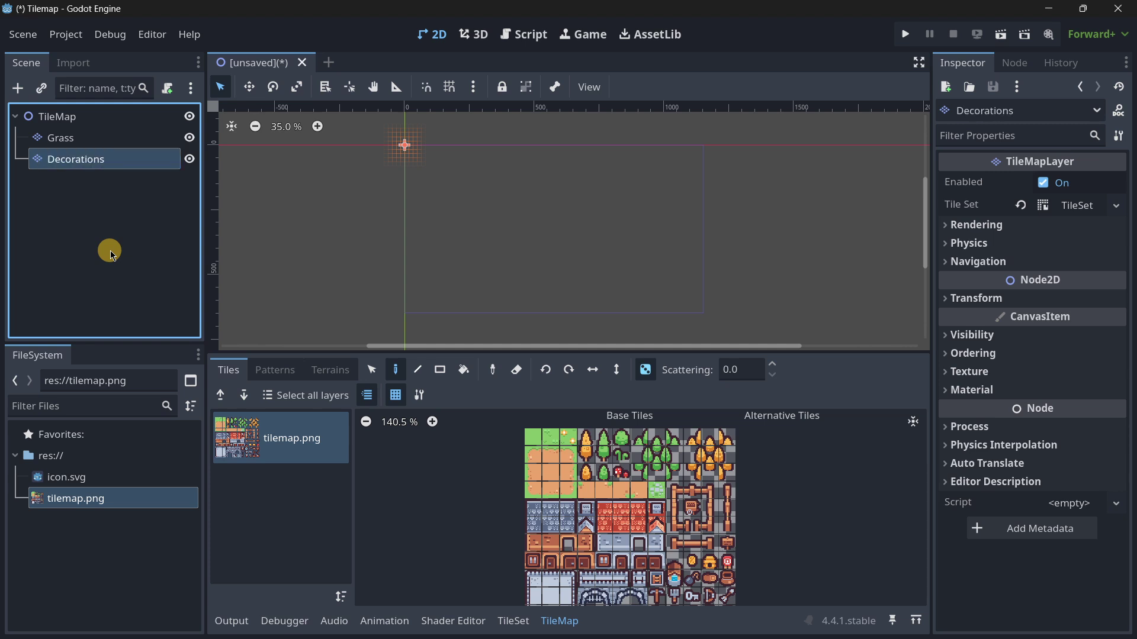
# Step: Duplicate the Decorations layer and name the copy Houses
pyautogui.hotkey('ctrl', 'd')
pyautogui.press('F2')
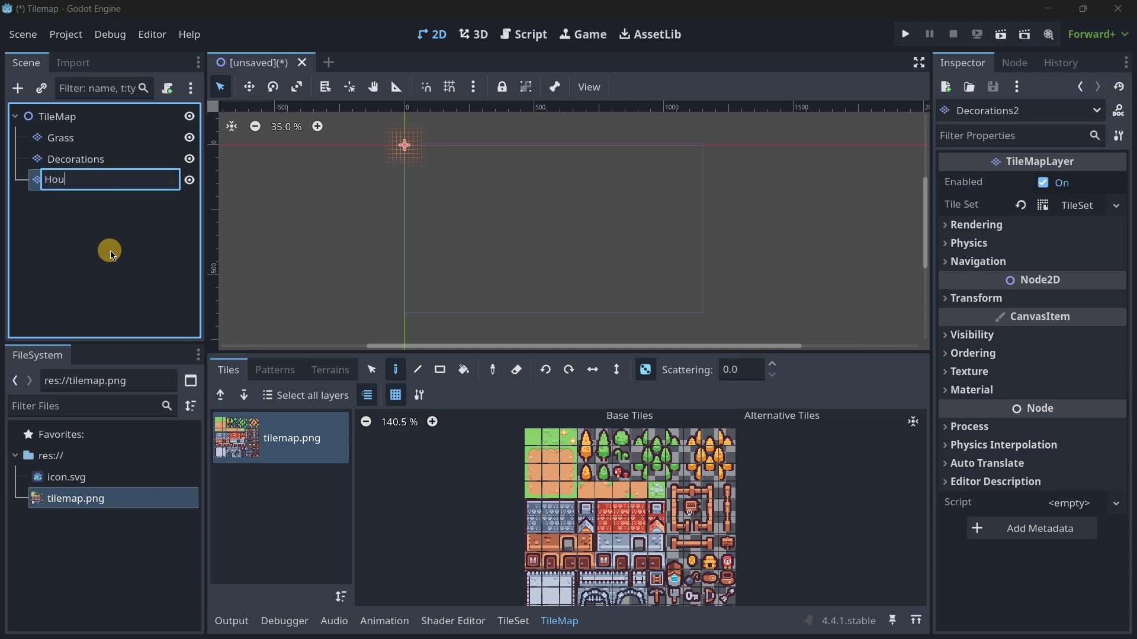
pyautogui.write('Houses')
pyautogui.press('Return')
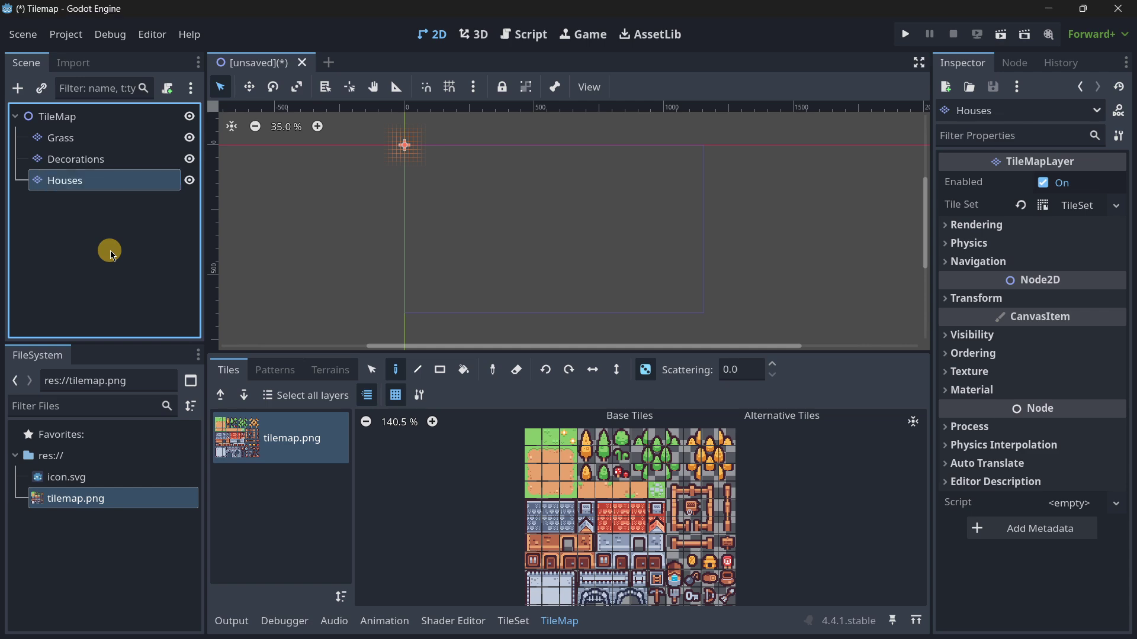
# Step: Try to fill a small rectangle near the origin of the Grass layer with the plain grass tile
pyautogui.click(74, 141)
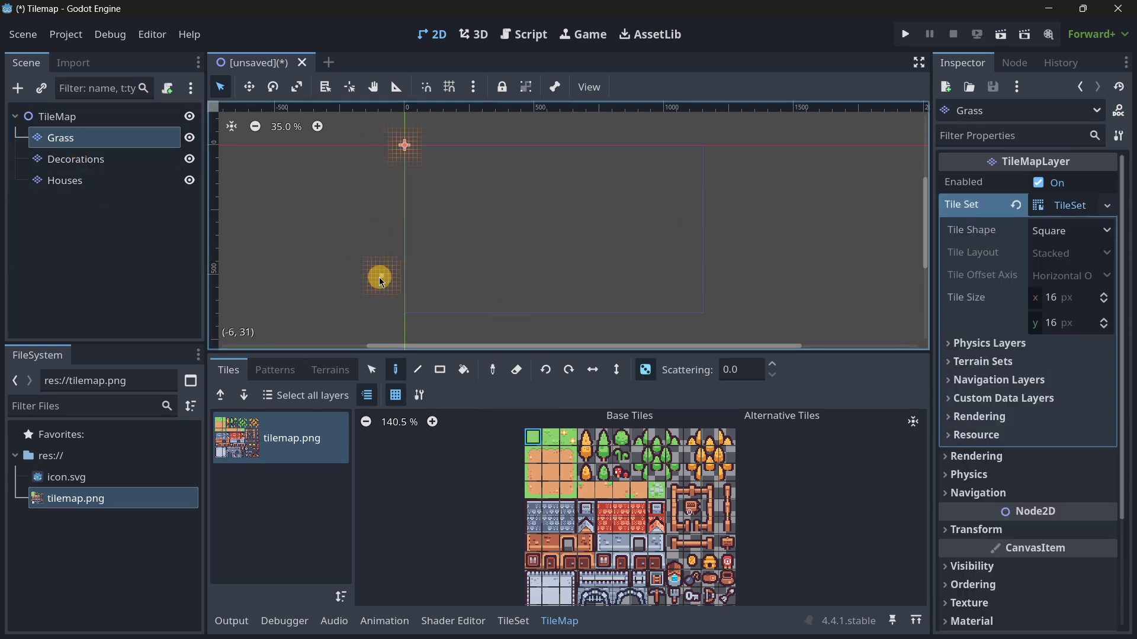
pyautogui.click(440, 369)
pyautogui.moveTo(412, 155); pyautogui.dragTo(464, 188)
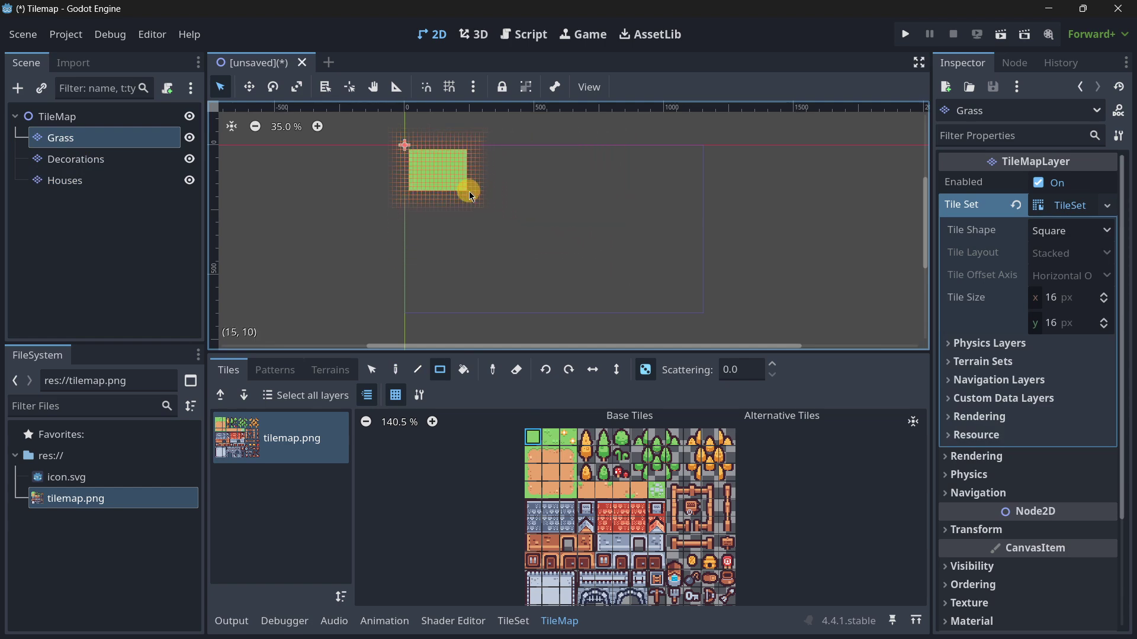
# Step: Increase the transform scale of the Grass, Decorations and Houses layers together
pyautogui.keyDown('shift'); pyautogui.click(124, 183); pyautogui.keyUp('shift')
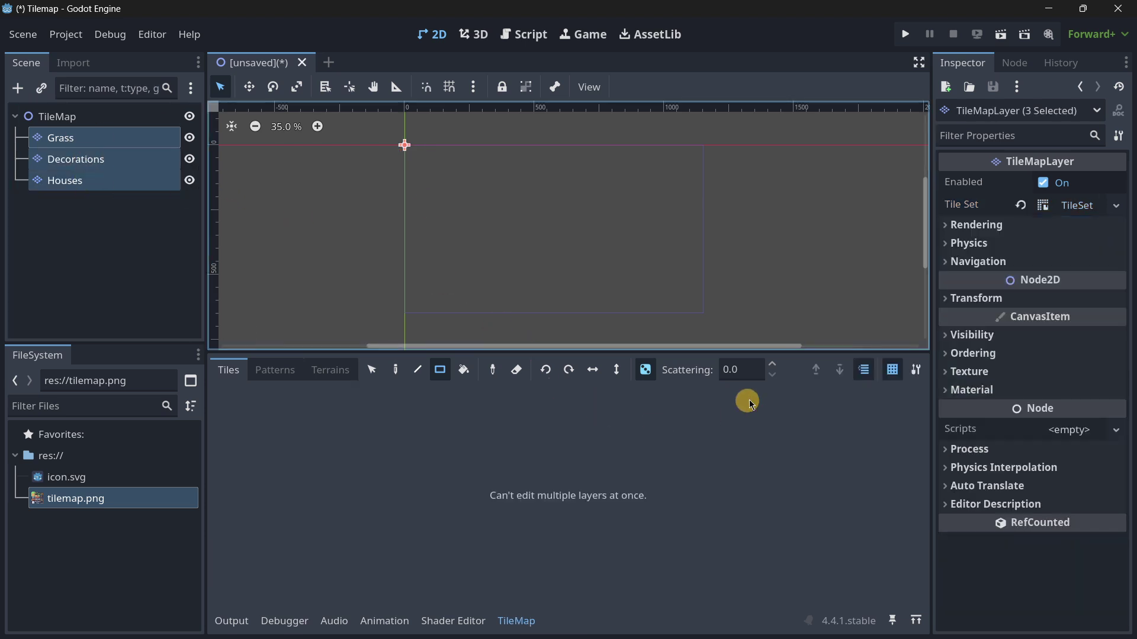
pyautogui.click(985, 305)
pyautogui.click(1060, 395)
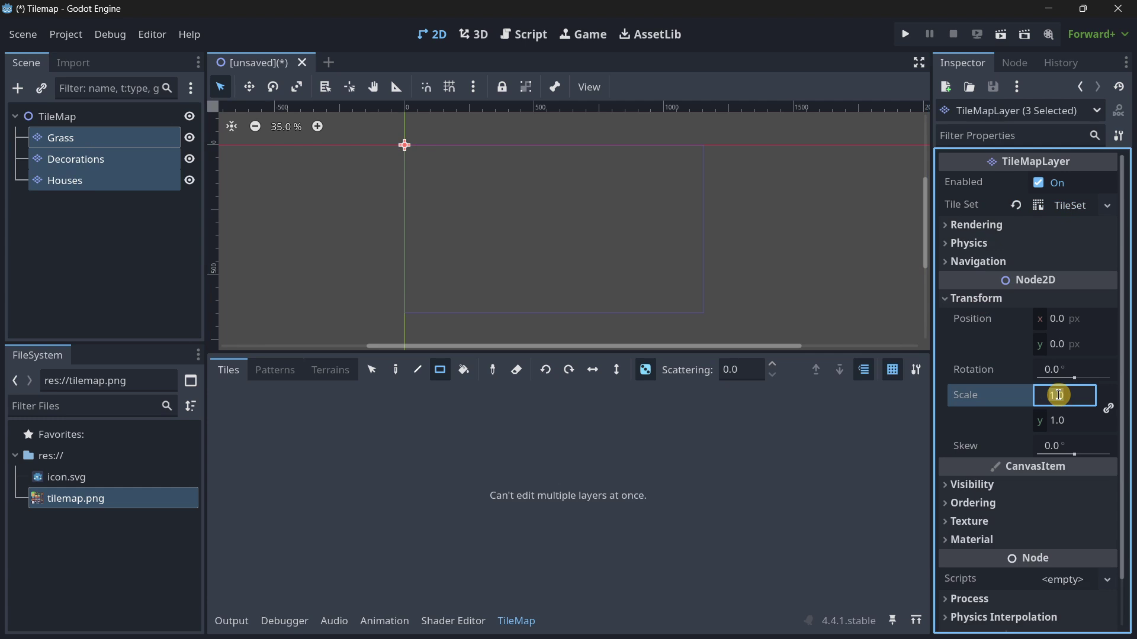
pyautogui.click(236, 295)
# Step: Cycle through the tile map layers from the tile editor, starting and ending on Grass
pyautogui.click(62, 142)
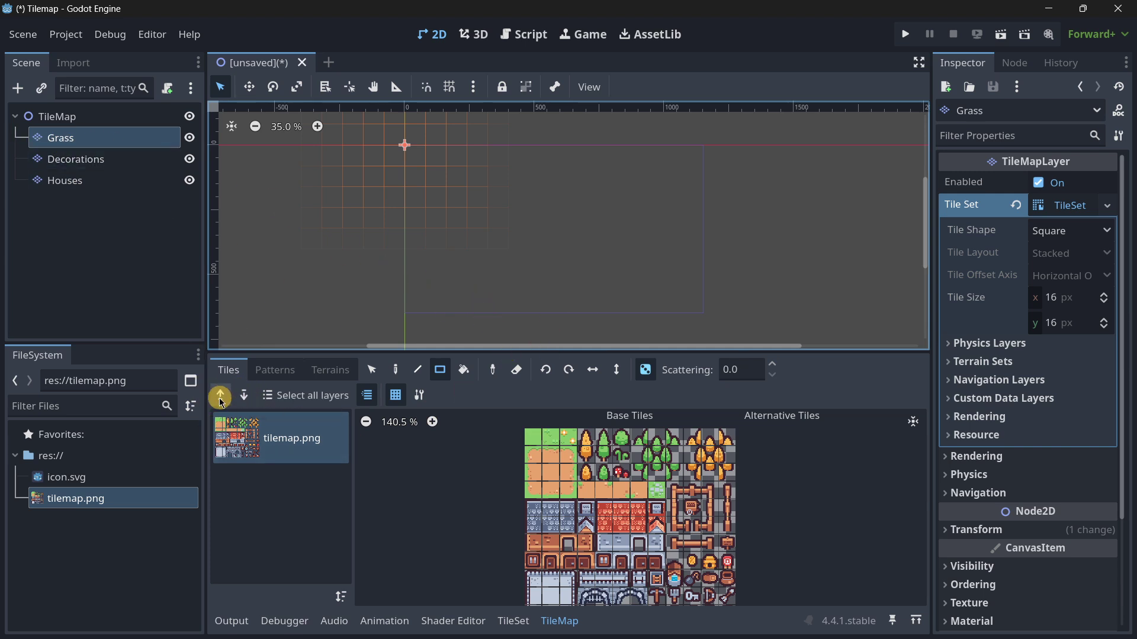
pyautogui.click(239, 401)
pyautogui.click(239, 401)
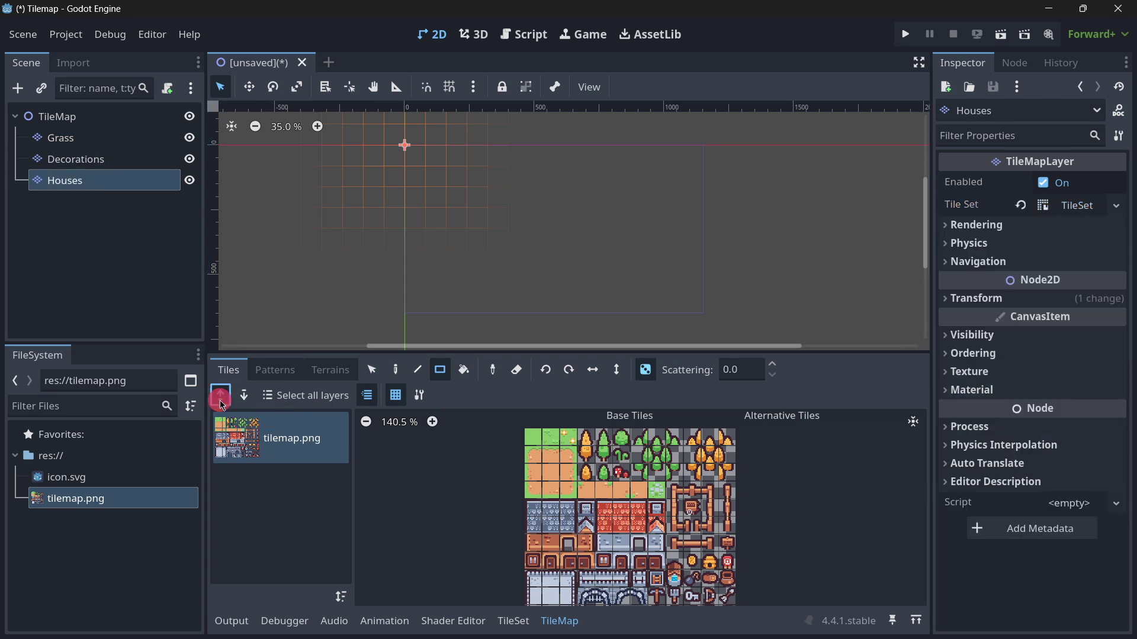
pyautogui.click(239, 401)
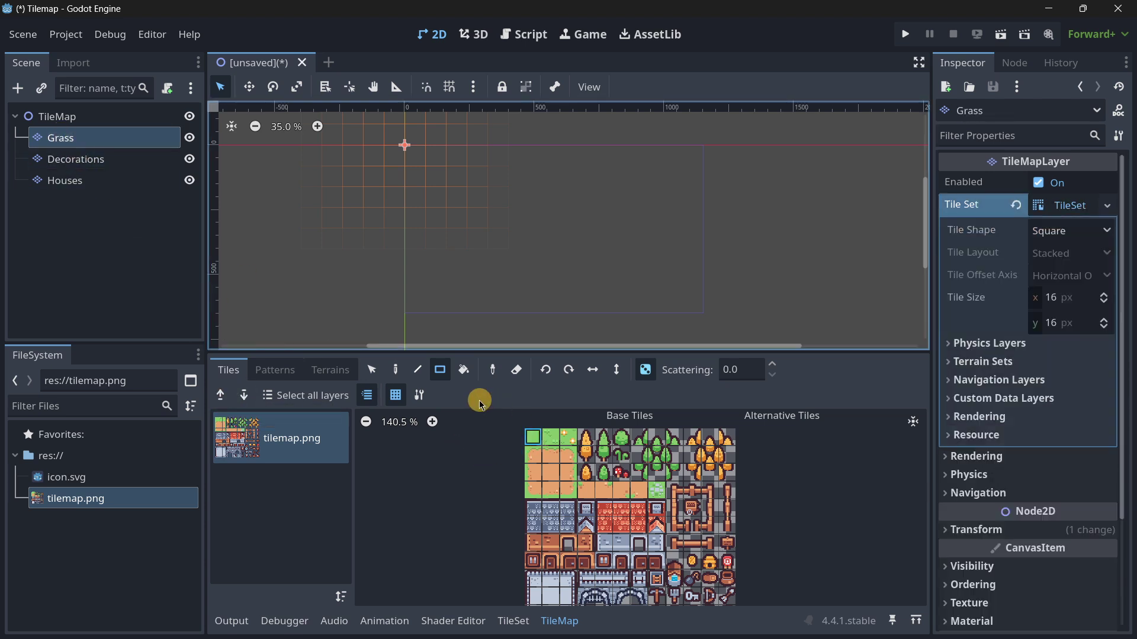
# Step: Fill a rectangle of about 15 by 9 plain grass tiles from the origin on the Grass layer, covering the viewport frame
pyautogui.moveTo(406, 154); pyautogui.dragTo(703, 326)
pyautogui.scroll(-5, 445, 259)
pyautogui.scroll(5, 461, 246)
pyautogui.scroll(4, 464, 254)
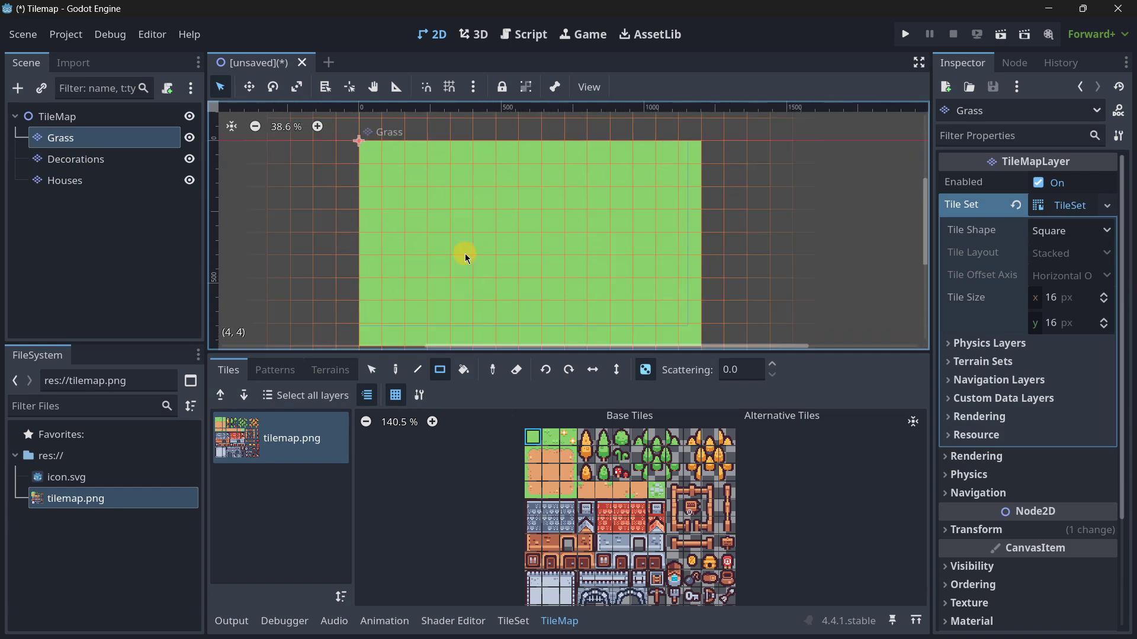
pyautogui.scroll(-3, 403, 224)
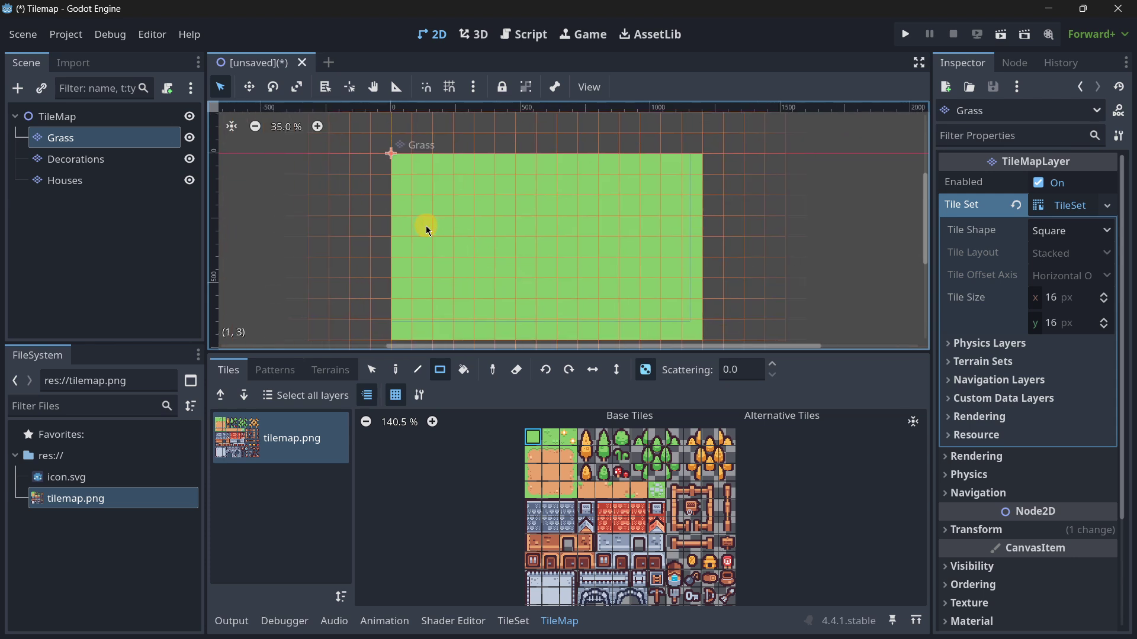
# Step: Activate the Paint tool on the Decorations layer
pyautogui.click(75, 159)
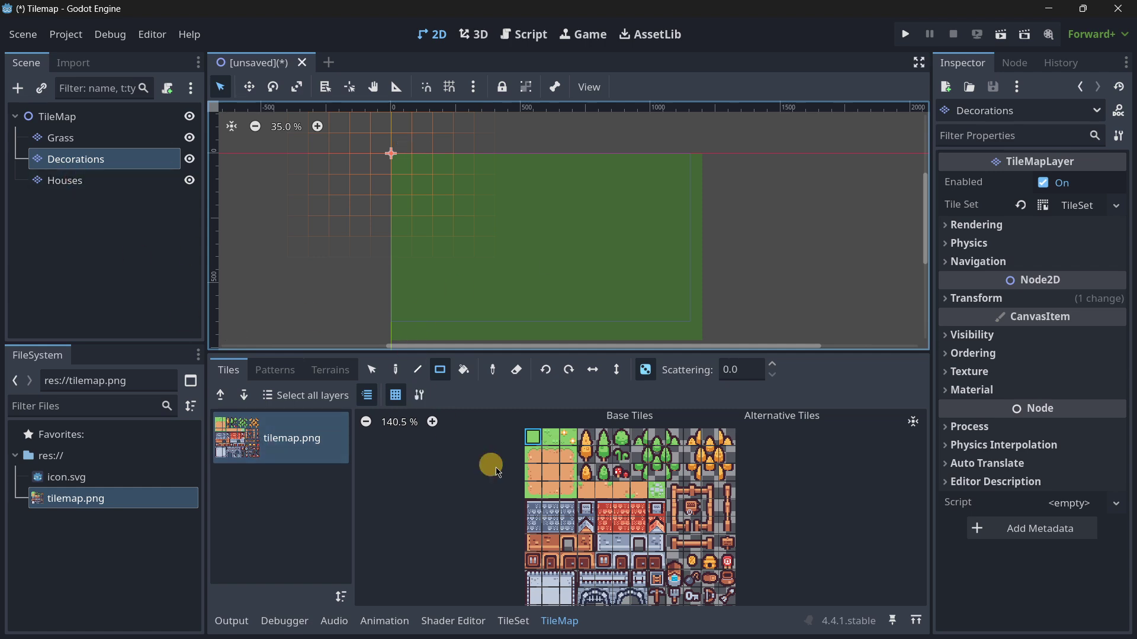
pyautogui.scroll(3, 638, 484)
pyautogui.scroll(1, 638, 484)
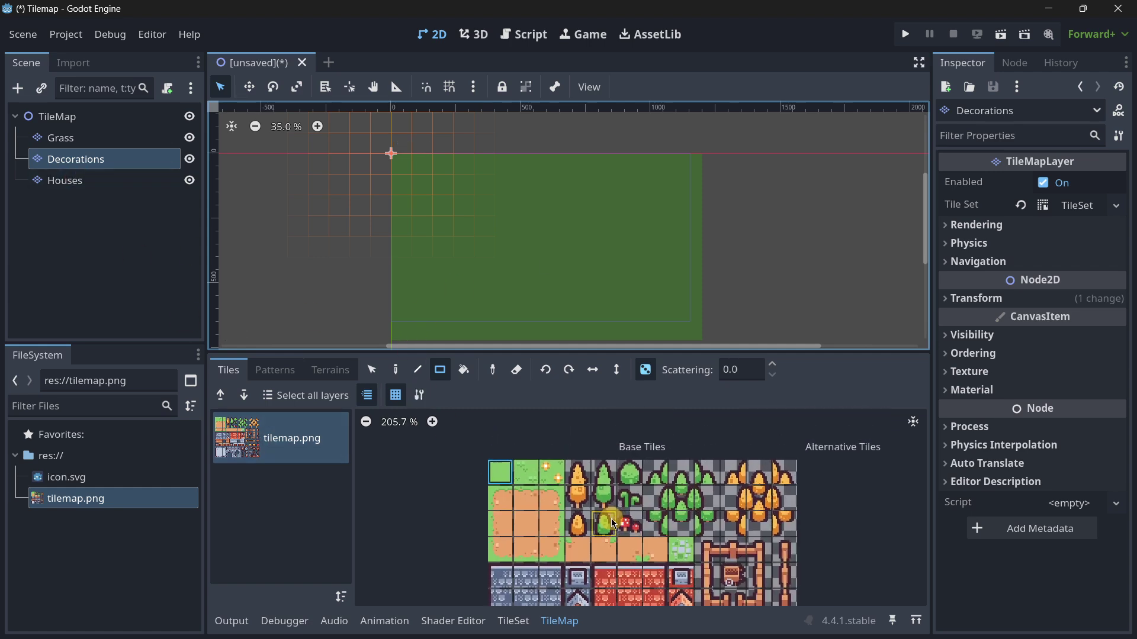
pyautogui.moveTo(613, 495); pyautogui.dragTo(593, 465, button='middle')
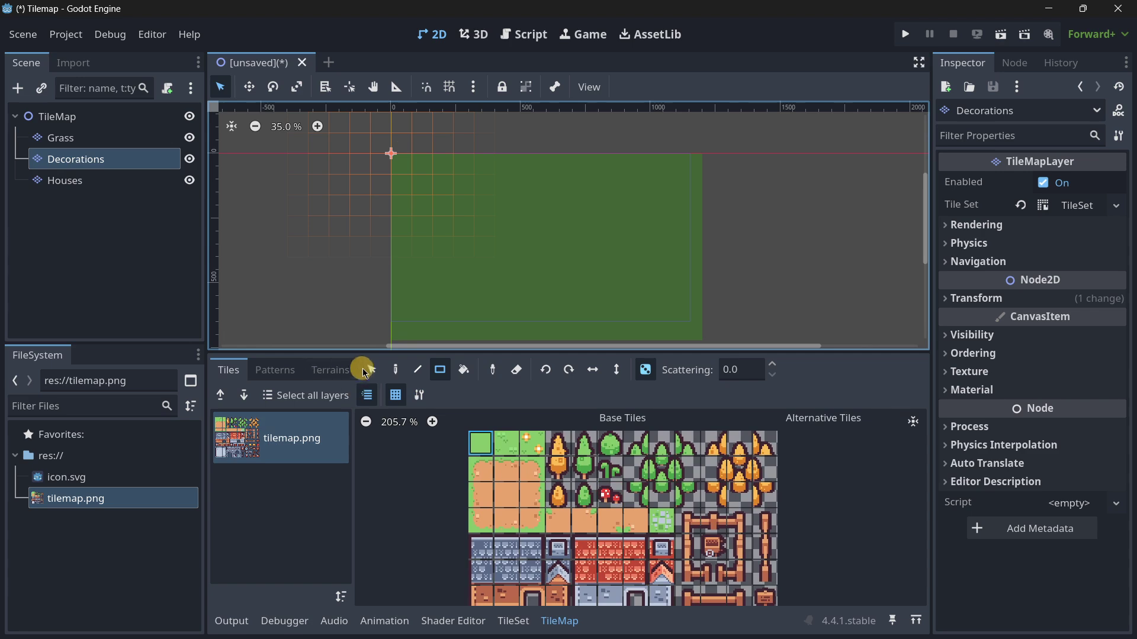
pyautogui.click(396, 370)
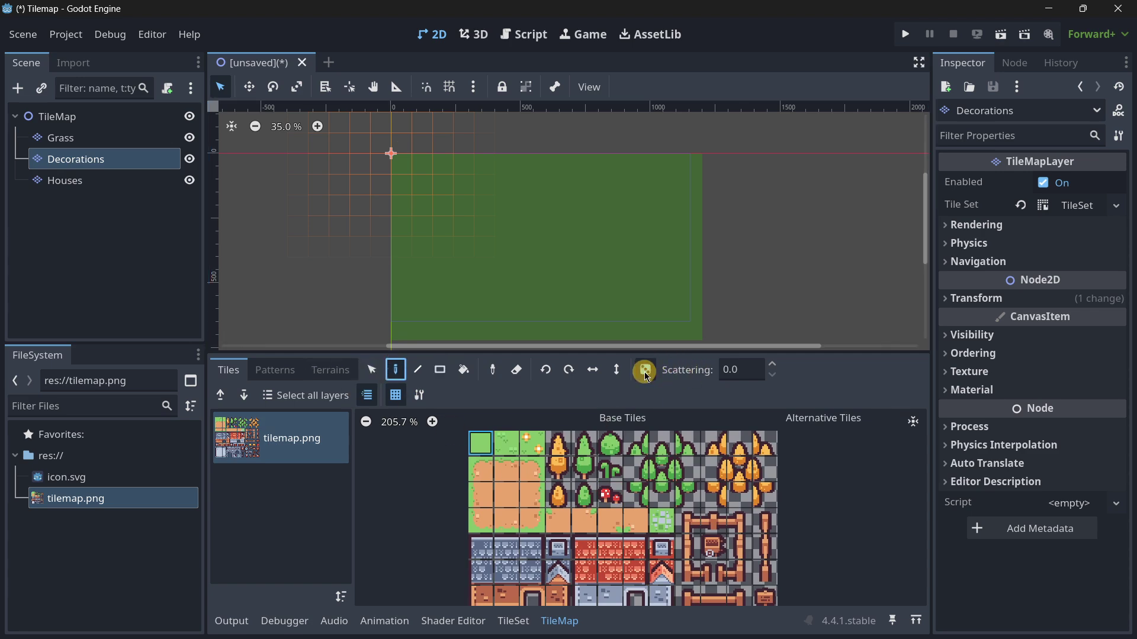
# Step: Select several decoration tiles together for random placement, including the mushrooms, flowers, stones, beehive, target and log
pyautogui.moveTo(732, 509); pyautogui.dragTo(735, 503, button='middle')
pyautogui.click(607, 492)
pyautogui.keyDown('shift'); pyautogui.click(535, 443); pyautogui.keyUp('shift')
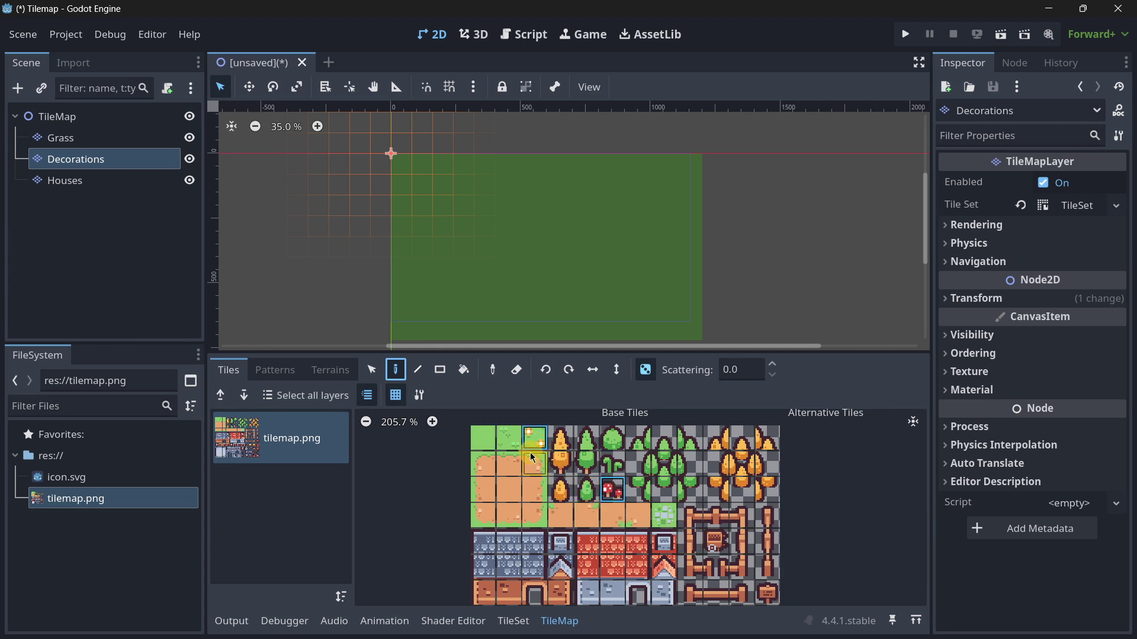
pyautogui.moveTo(641, 521); pyautogui.dragTo(549, 508, button='middle')
pyautogui.moveTo(656, 602); pyautogui.dragTo(629, 525, button='middle')
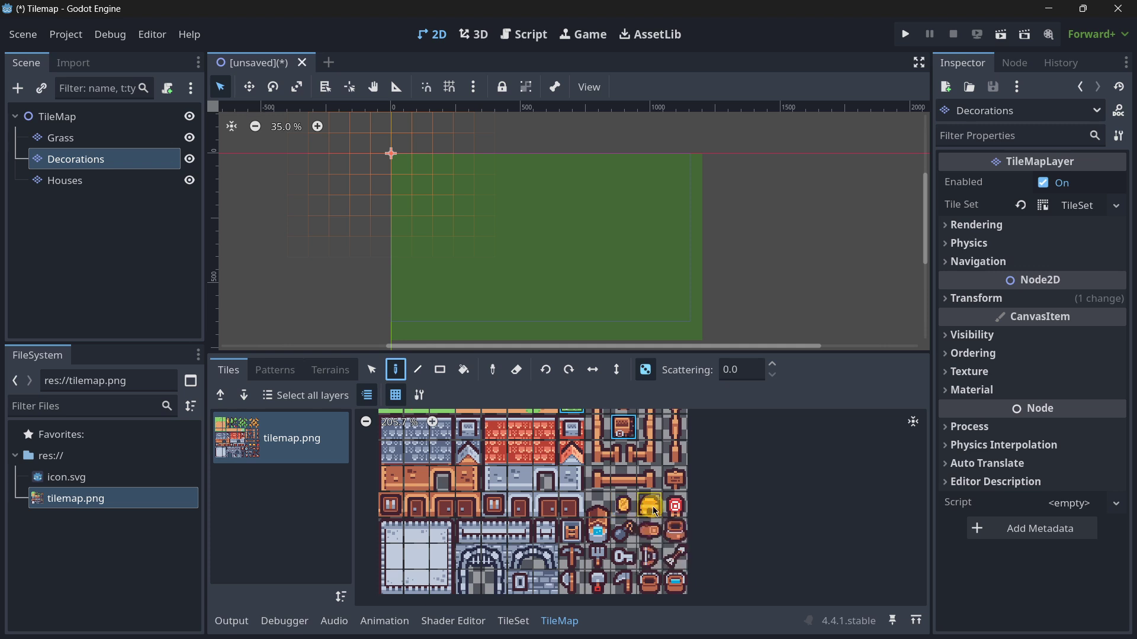
pyautogui.click(679, 511)
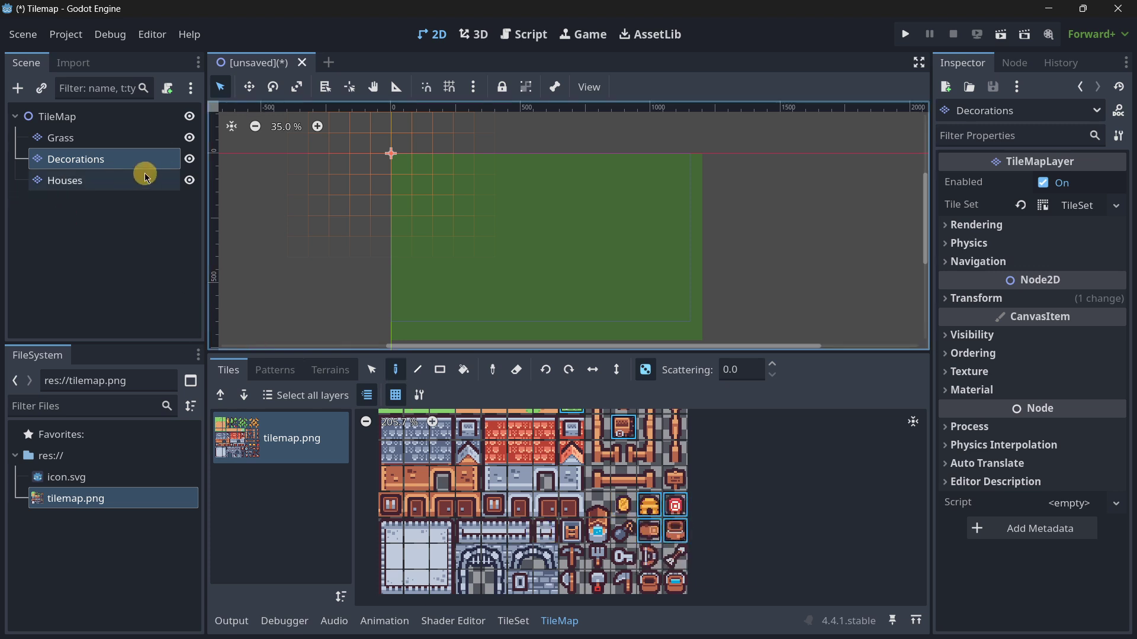
# Step: Scatter the randomly chosen decoration tiles across the whole grass area on the Decorations layer
pyautogui.moveTo(457, 231); pyautogui.dragTo(437, 211, button='middle')
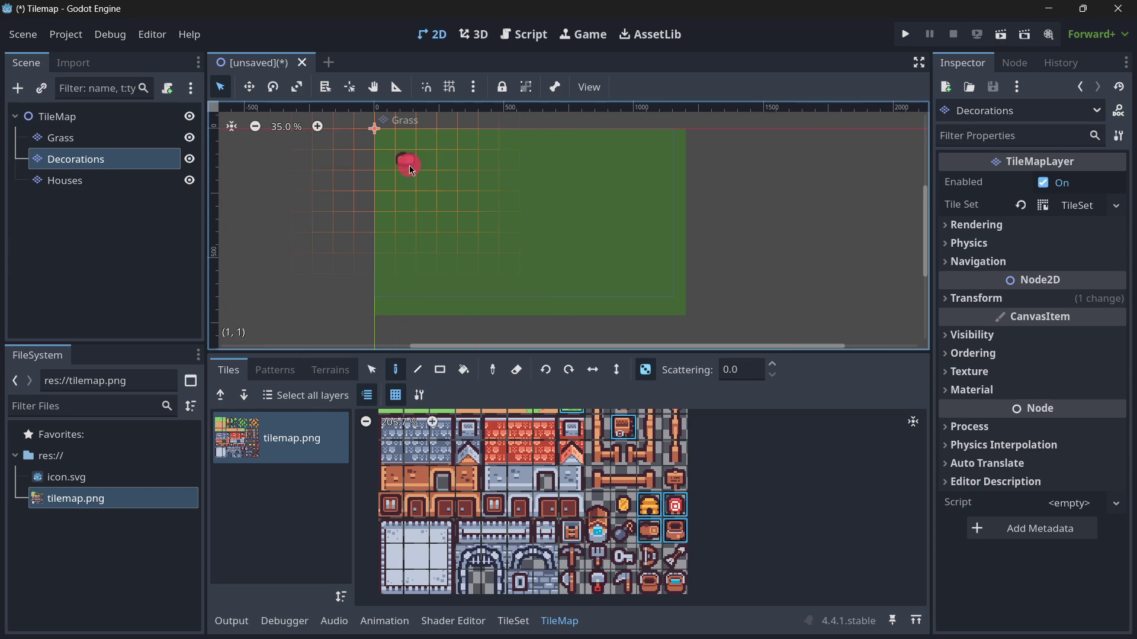
pyautogui.click(467, 201)
pyautogui.click(571, 223)
pyautogui.click(530, 160)
pyautogui.click(426, 265)
pyautogui.click(634, 265)
pyautogui.click(675, 307)
pyautogui.click(512, 283)
pyautogui.click(509, 223)
pyautogui.moveTo(525, 199)
pyautogui.mouseDown()
pyautogui.moveTo(670, 199)
pyautogui.moveTo(631, 162)
pyautogui.moveTo(459, 181)
pyautogui.moveTo(428, 264)
pyautogui.moveTo(523, 304)
pyautogui.moveTo(629, 292)
pyautogui.moveTo(570, 238)
pyautogui.moveTo(435, 239)
pyautogui.moveTo(395, 165)
pyautogui.mouseUp()
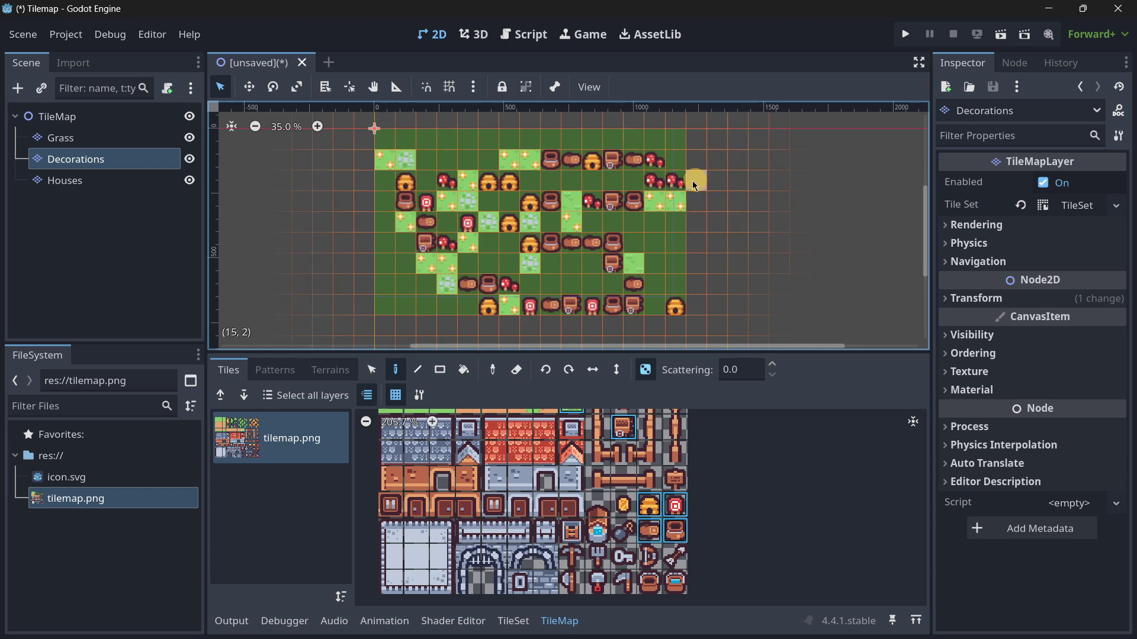
# Step: Set the texture filter of the Grass, Decorations and Houses layers to Nearest
pyautogui.click(166, 211)
pyautogui.scroll(5, 379, 204)
pyautogui.click(168, 177)
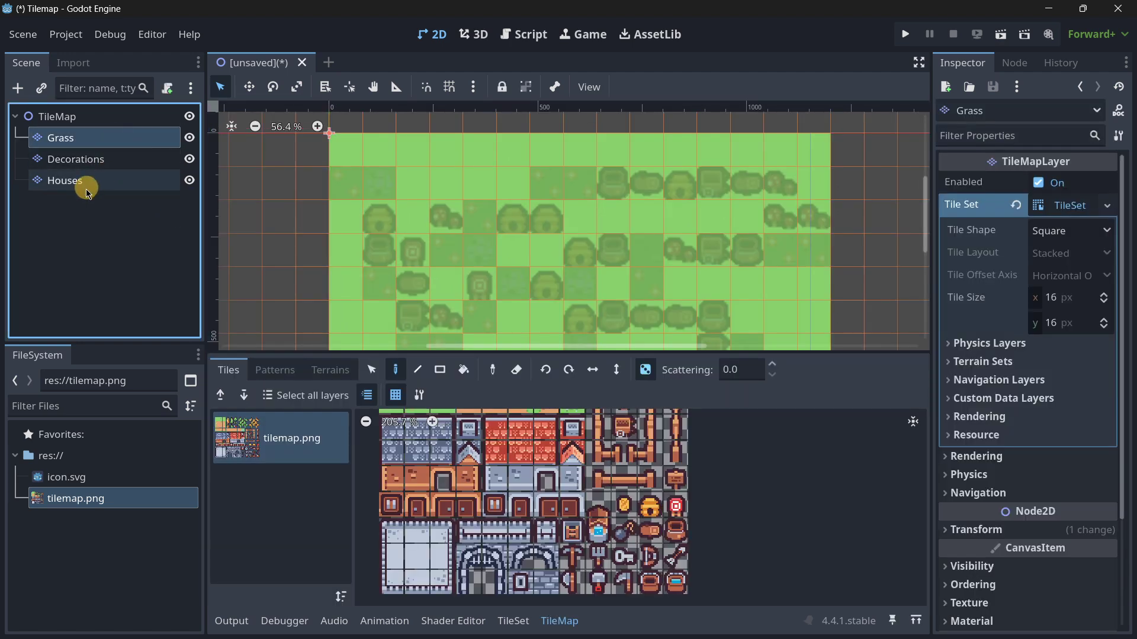
pyautogui.keyDown('shift'); pyautogui.click(168, 177); pyautogui.keyUp('shift')
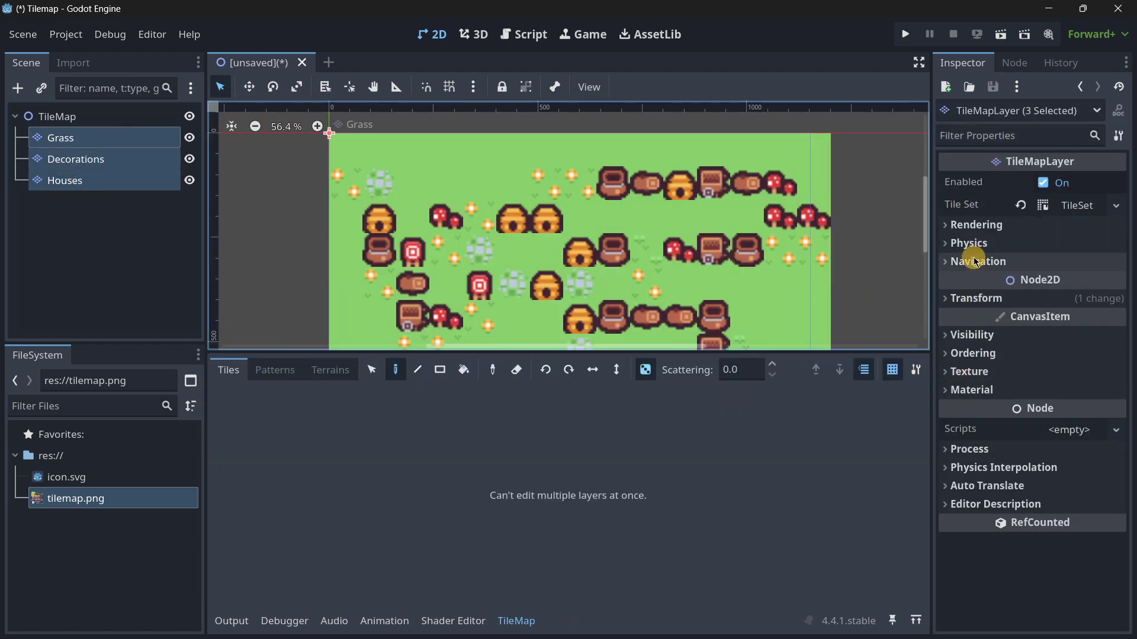
pyautogui.click(1044, 371)
pyautogui.click(1048, 394)
pyautogui.click(1048, 437)
pyautogui.scroll(-3, 477, 244)
pyautogui.moveTo(477, 245); pyautogui.dragTo(482, 246, button='middle')
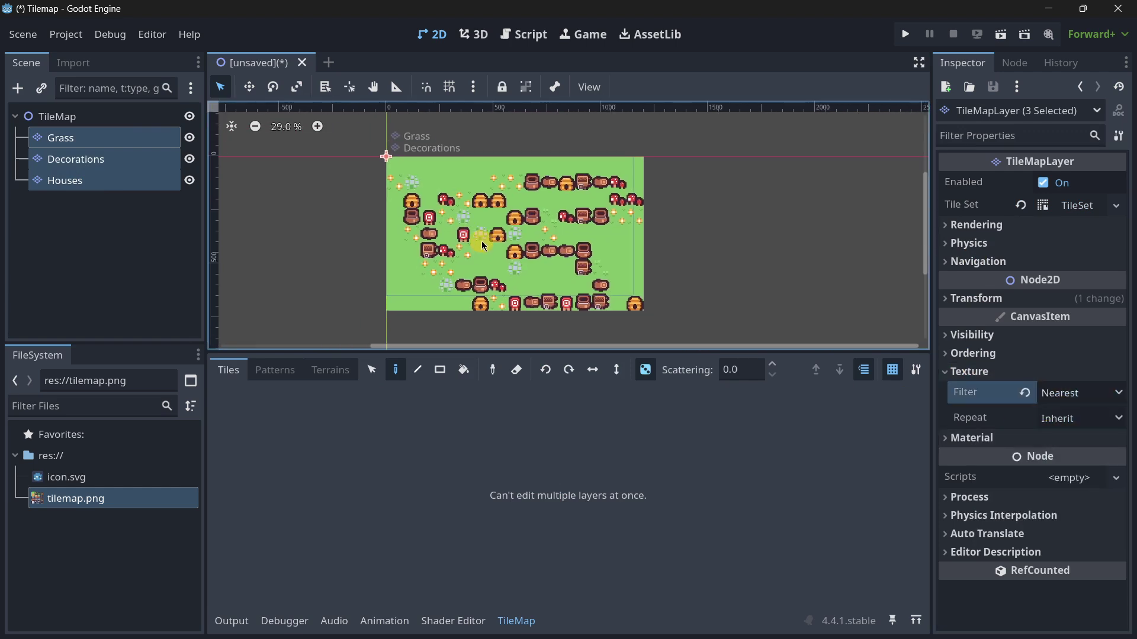
pyautogui.click(362, 255)
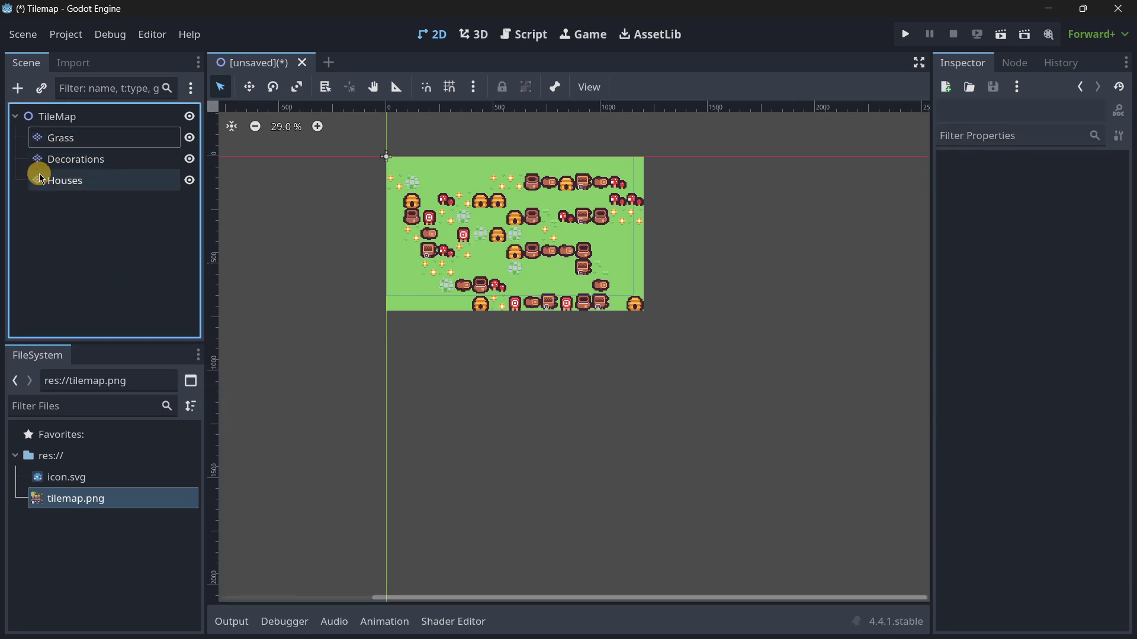
# Step: Hide and show the Decorations and Grass layers in turn to examine each layer's content separately
pyautogui.click(195, 163)
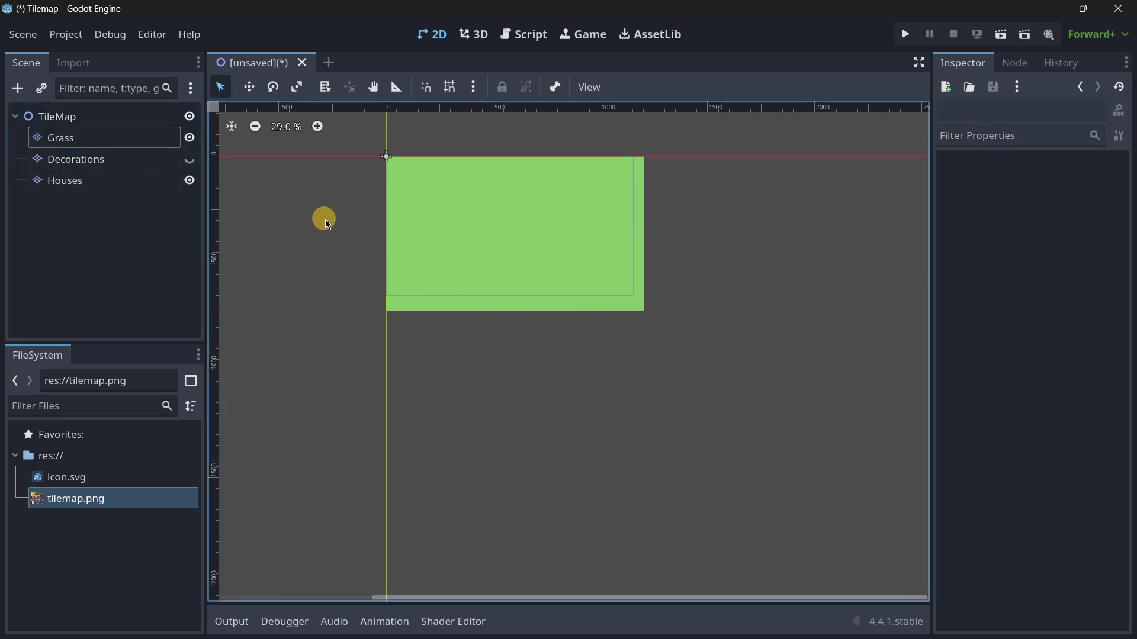
pyautogui.scroll(2, 431, 248)
pyautogui.moveTo(409, 223); pyautogui.dragTo(407, 338, button='middle')
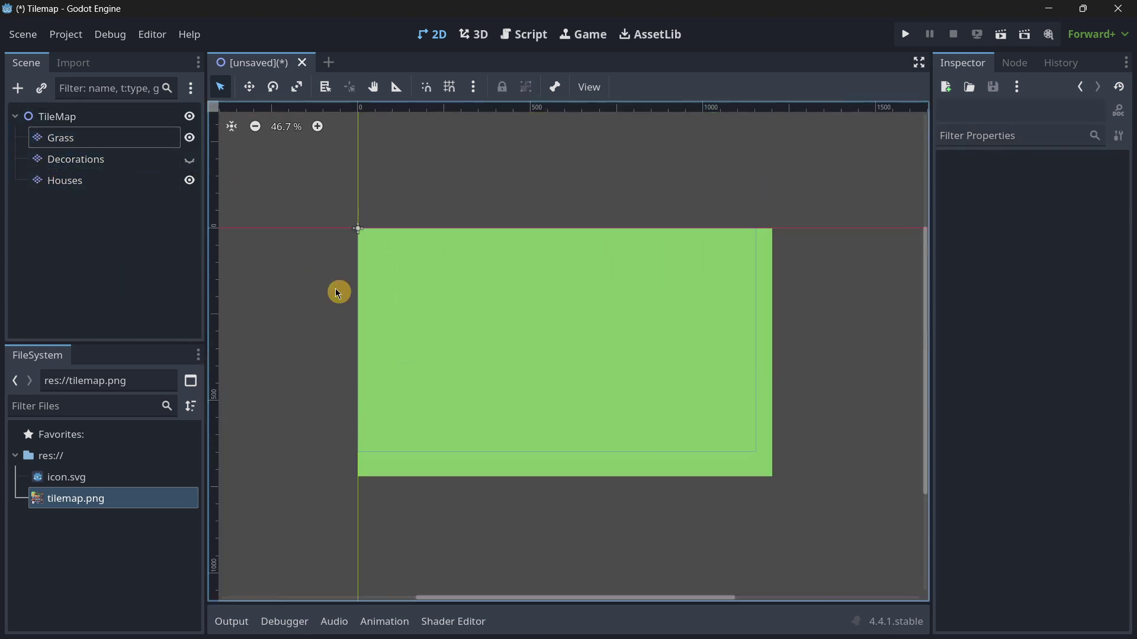
pyautogui.click(193, 139)
pyautogui.click(189, 160)
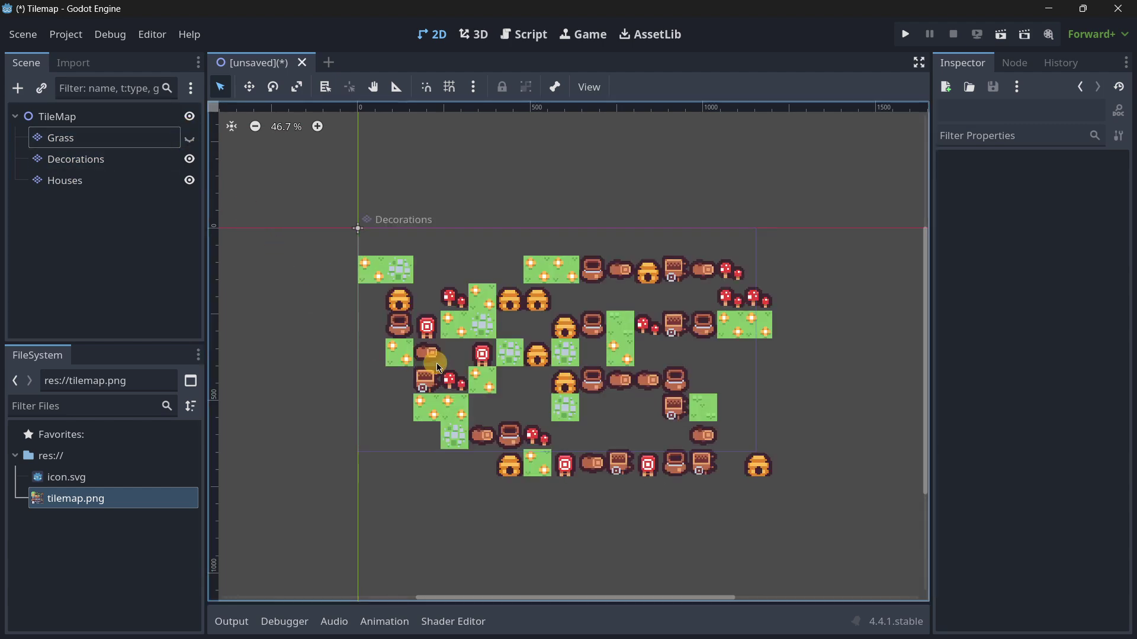
pyautogui.click(228, 151)
pyautogui.click(189, 138)
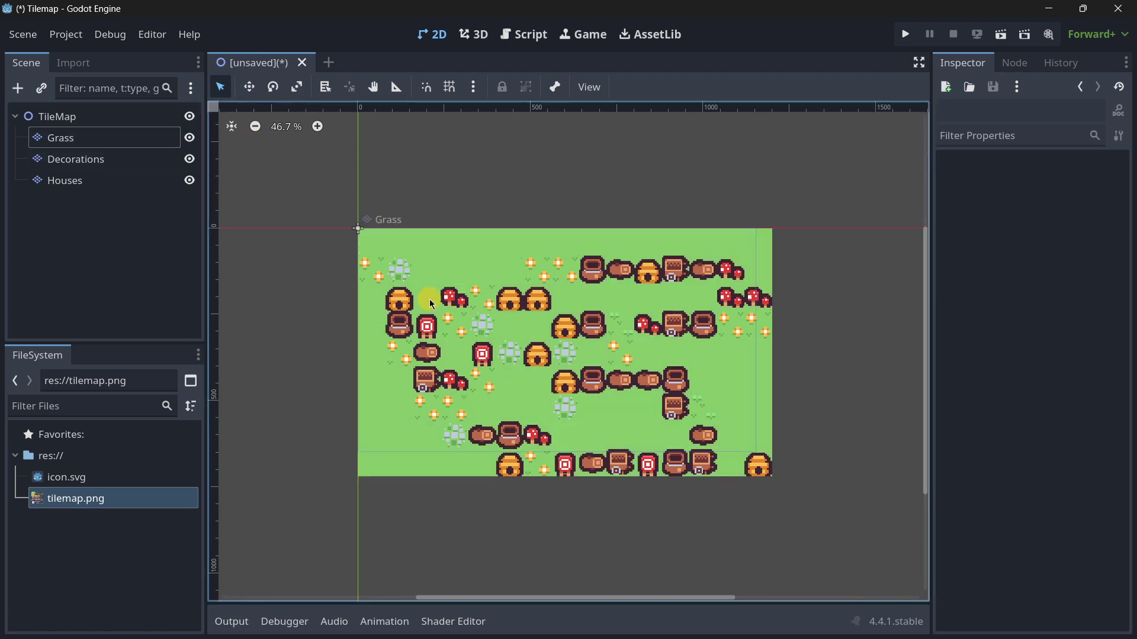
# Step: Select the Houses layer for painting and turn off random tile placement
pyautogui.click(70, 179)
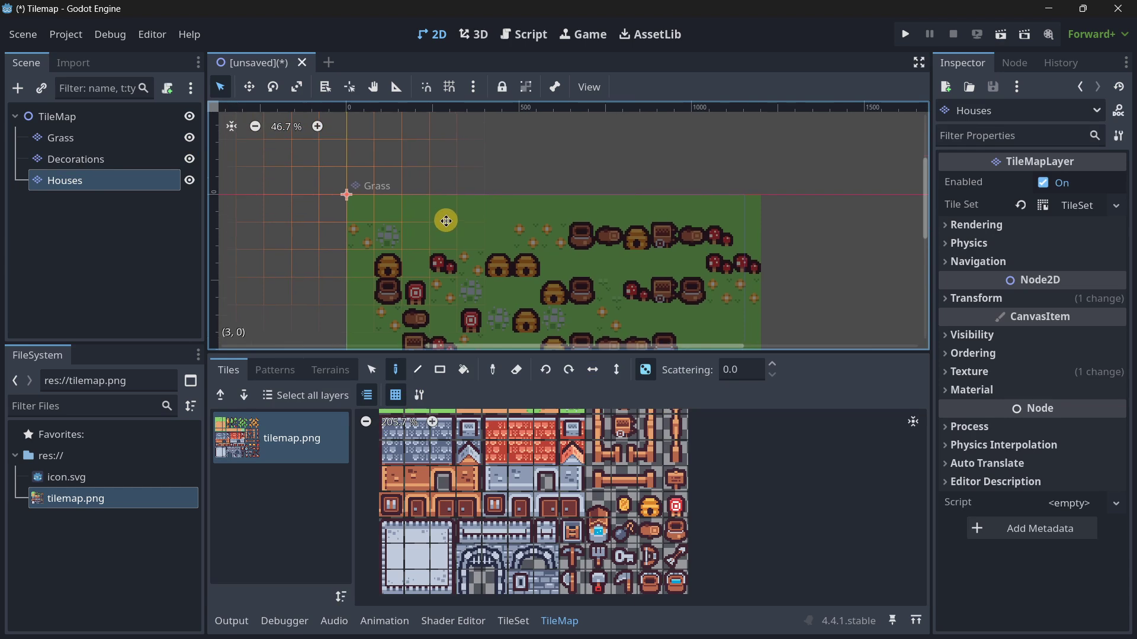
pyautogui.click(568, 532)
pyautogui.click(646, 370)
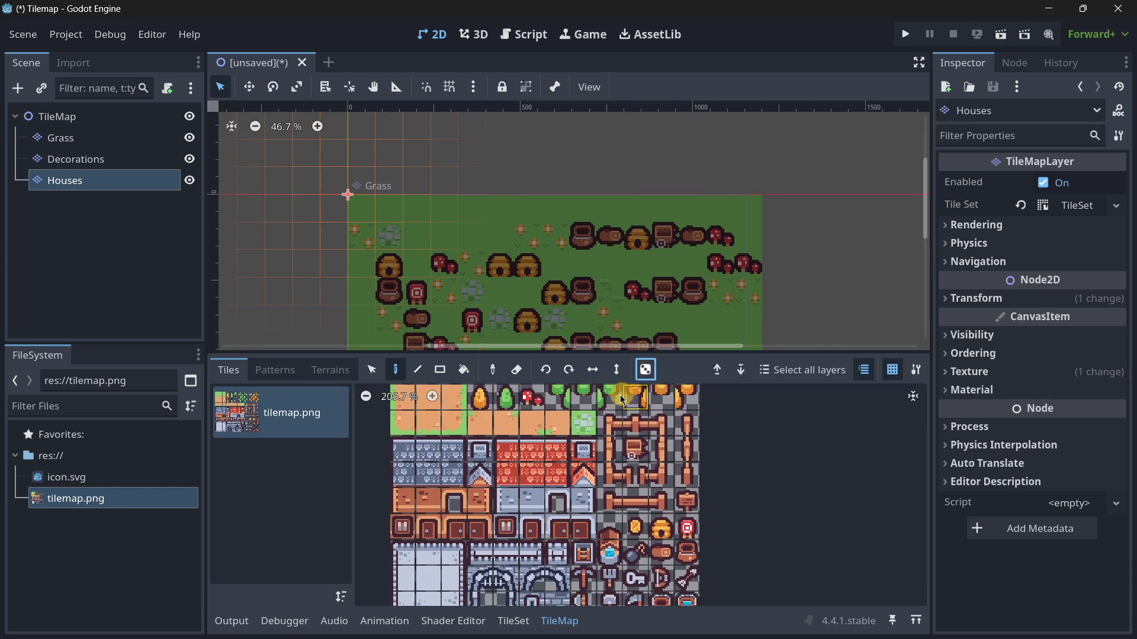
pyautogui.moveTo(450, 444); pyautogui.dragTo(521, 454, button='middle')
pyautogui.scroll(2, 555, 513)
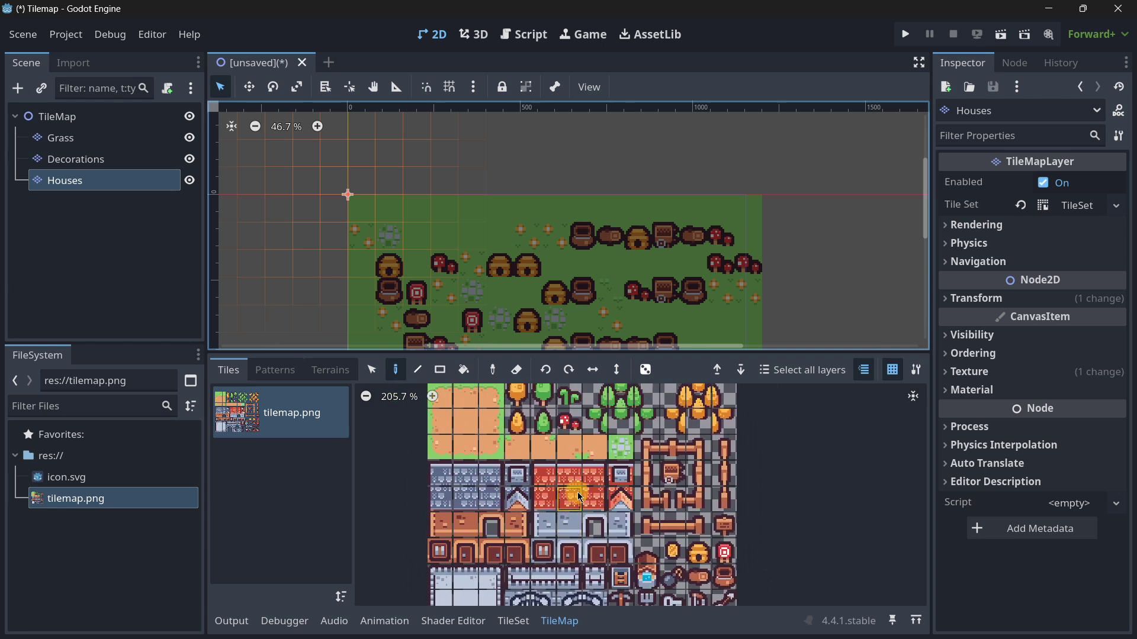
# Step: Paint the blue gable tile at cell (11, 5) of the Houses layer and the blue roof window tile directly above it
pyautogui.click(526, 502)
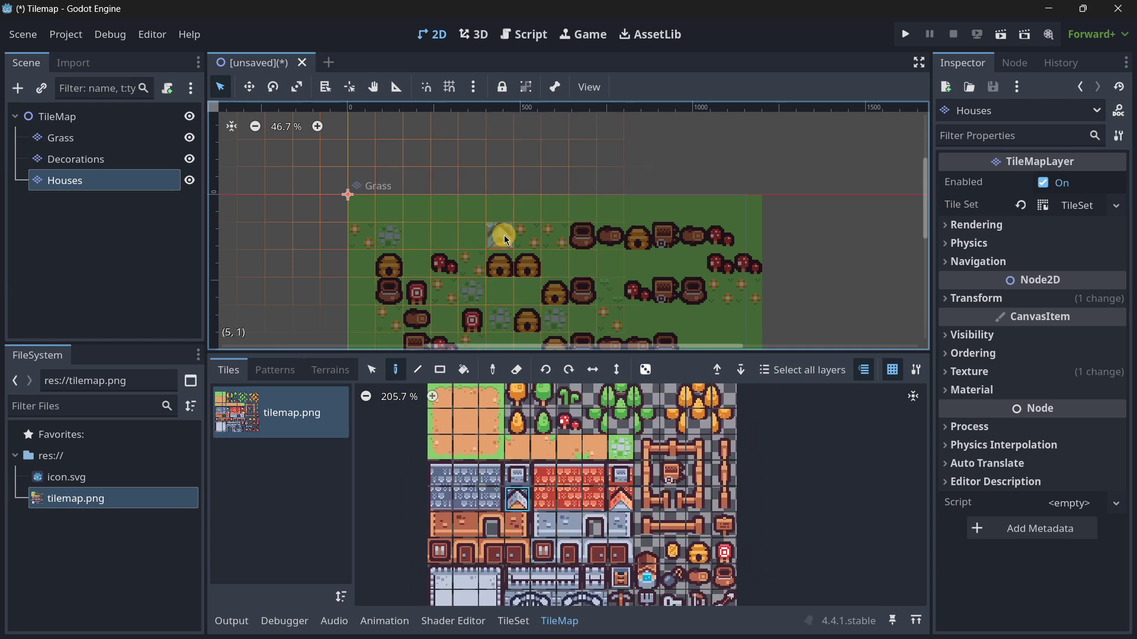
pyautogui.scroll(-6, 532, 246)
pyautogui.hscroll(3, 521, 211)
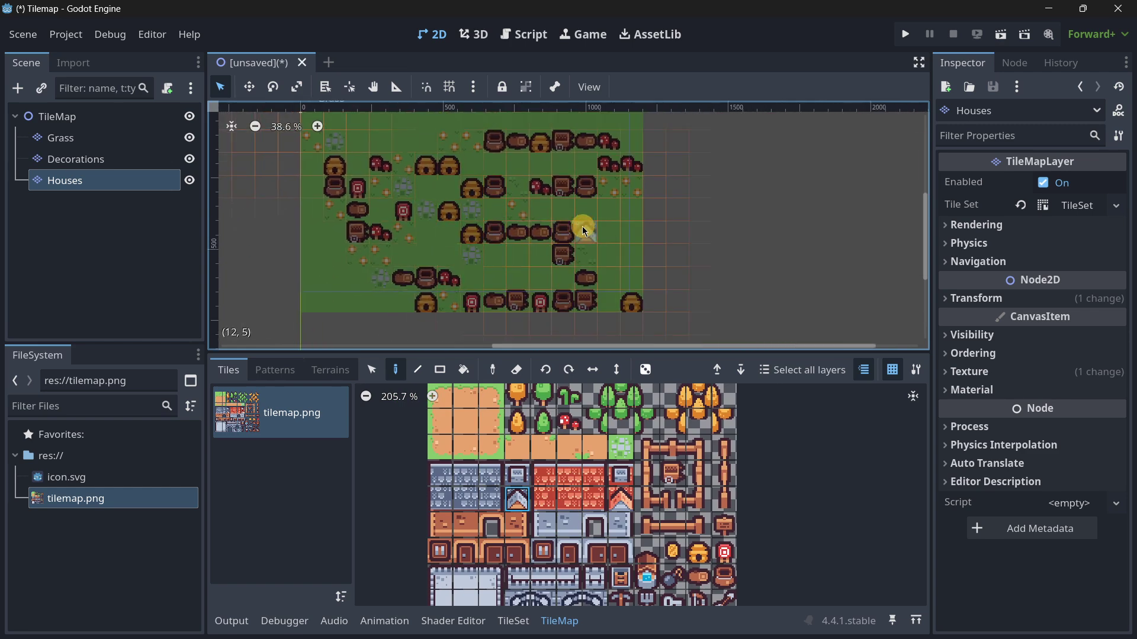
pyautogui.click(563, 230)
pyautogui.scroll(4, 604, 236)
pyautogui.scroll(1, 604, 236)
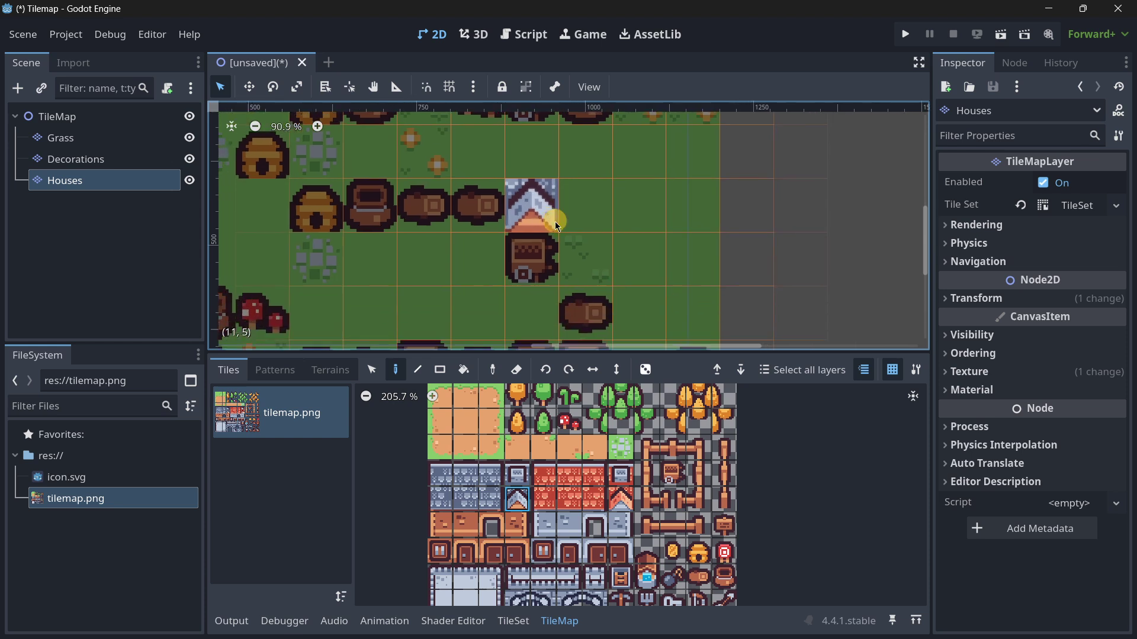
pyautogui.click(517, 479)
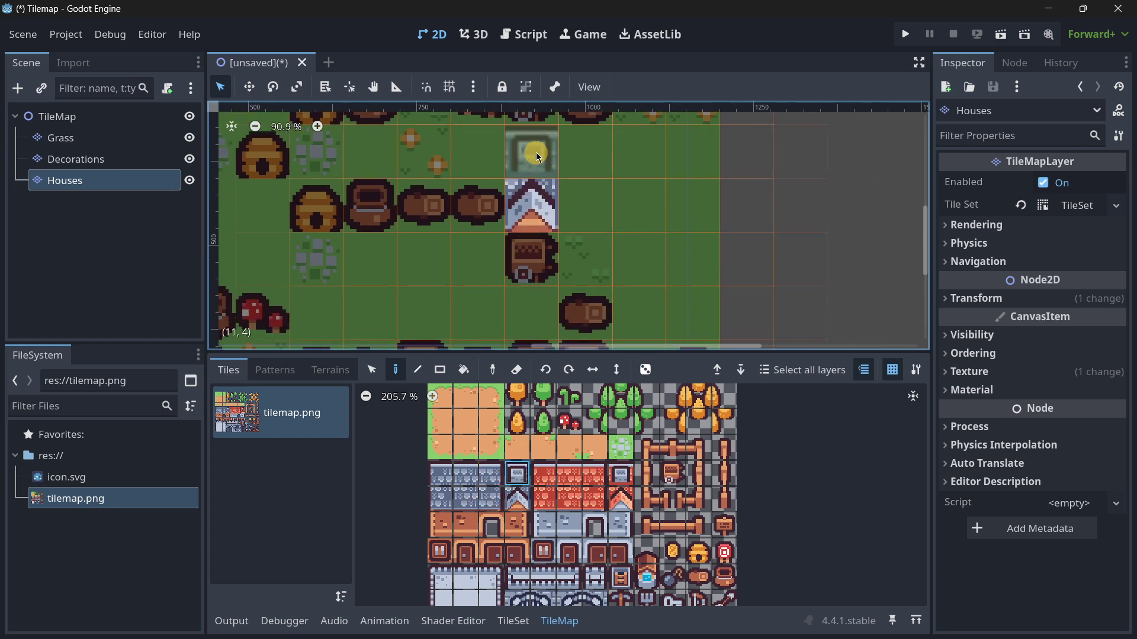
pyautogui.click(540, 157)
pyautogui.moveTo(702, 241); pyautogui.dragTo(708, 268, button='middle')
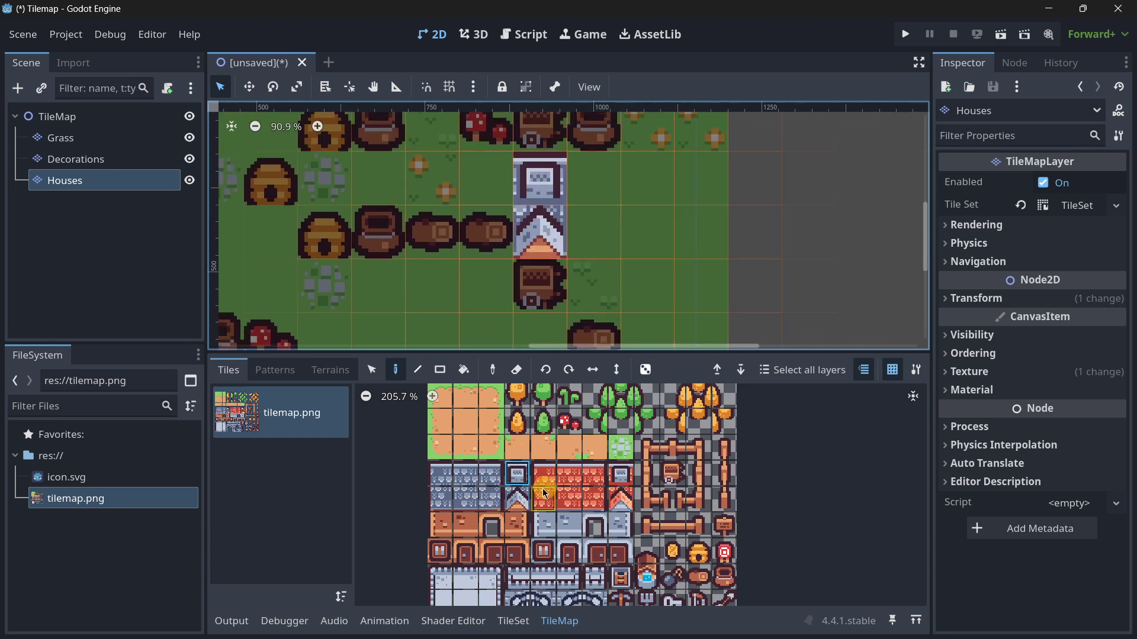
# Step: Complete the house's roof with blue roof tiles on both sides of the gable and roof window
pyautogui.click(494, 479)
pyautogui.click(589, 181)
pyautogui.click(493, 501)
pyautogui.click(574, 254)
pyautogui.click(442, 502)
pyautogui.click(486, 234)
pyautogui.click(447, 483)
pyautogui.click(492, 190)
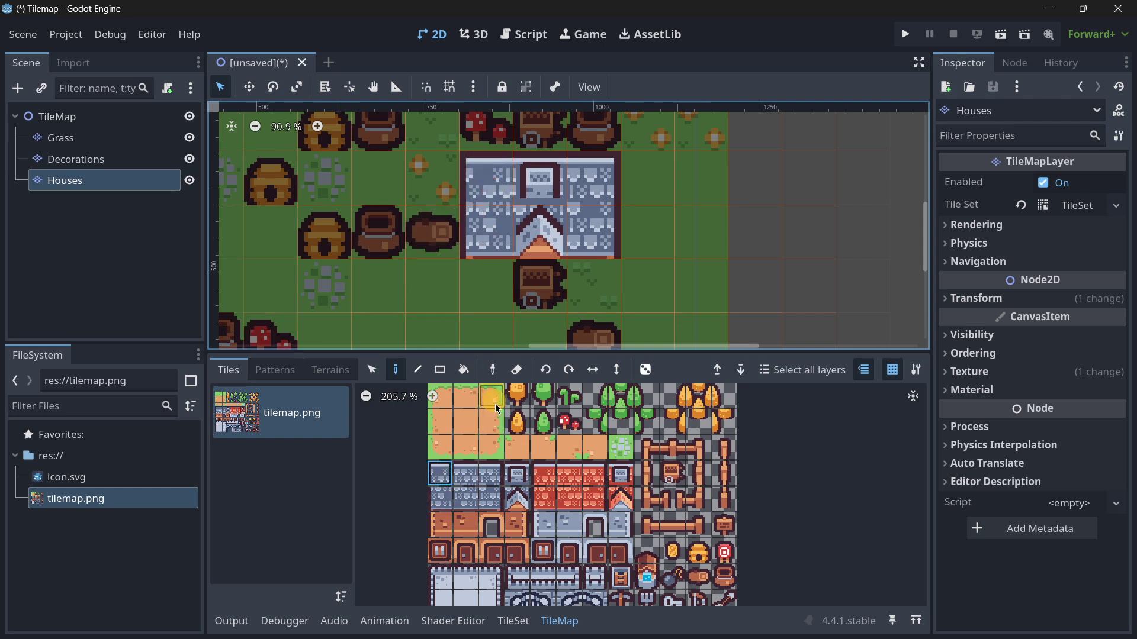
# Step: Paint orange wall tiles below the blue roof and add the open doorway tile in the lower middle of the wall
pyautogui.moveTo(524, 481); pyautogui.dragTo(543, 453, button='middle')
pyautogui.click(468, 493)
pyautogui.moveTo(533, 287); pyautogui.dragTo(542, 250, button='middle')
pyautogui.click(494, 249)
pyautogui.click(504, 303)
pyautogui.click(486, 495)
pyautogui.moveTo(542, 249); pyautogui.dragTo(542, 315)
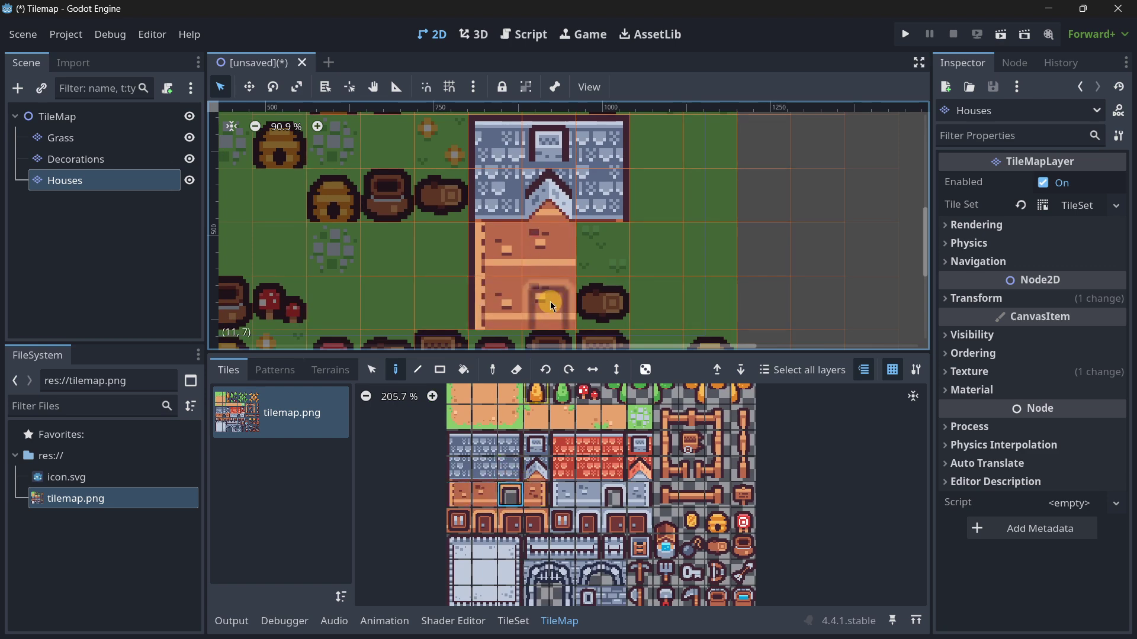
# Step: Finish the house's right wall with orange edge tiles and erase the stray red roof and grey wall tiles beside it
pyautogui.moveTo(569, 453); pyautogui.dragTo(538, 489)
pyautogui.click(604, 260)
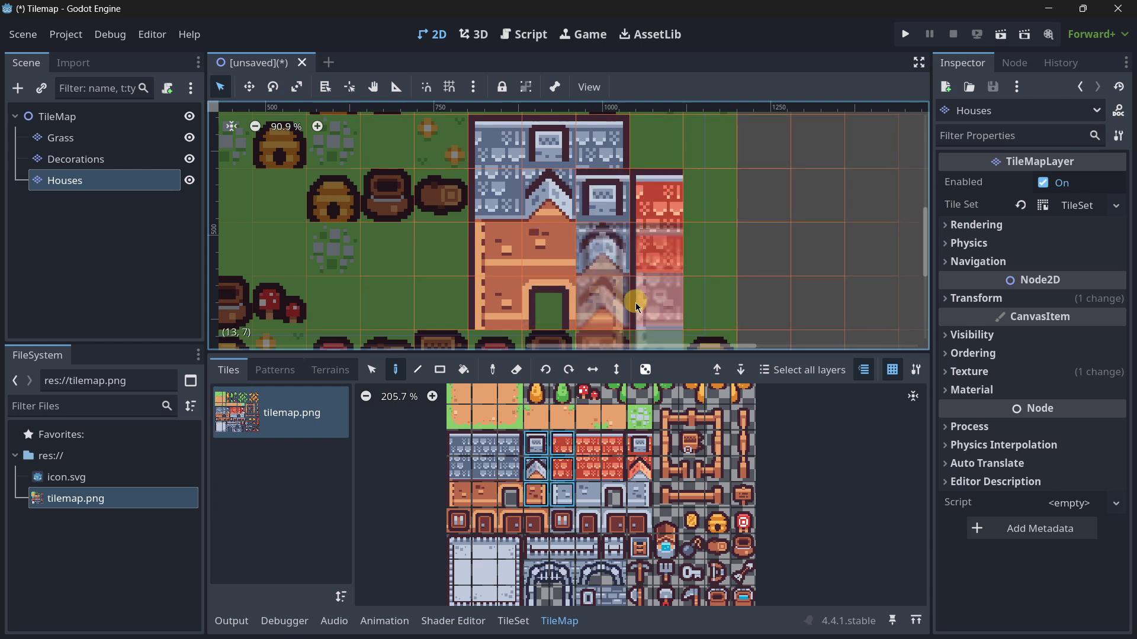
pyautogui.click(538, 490)
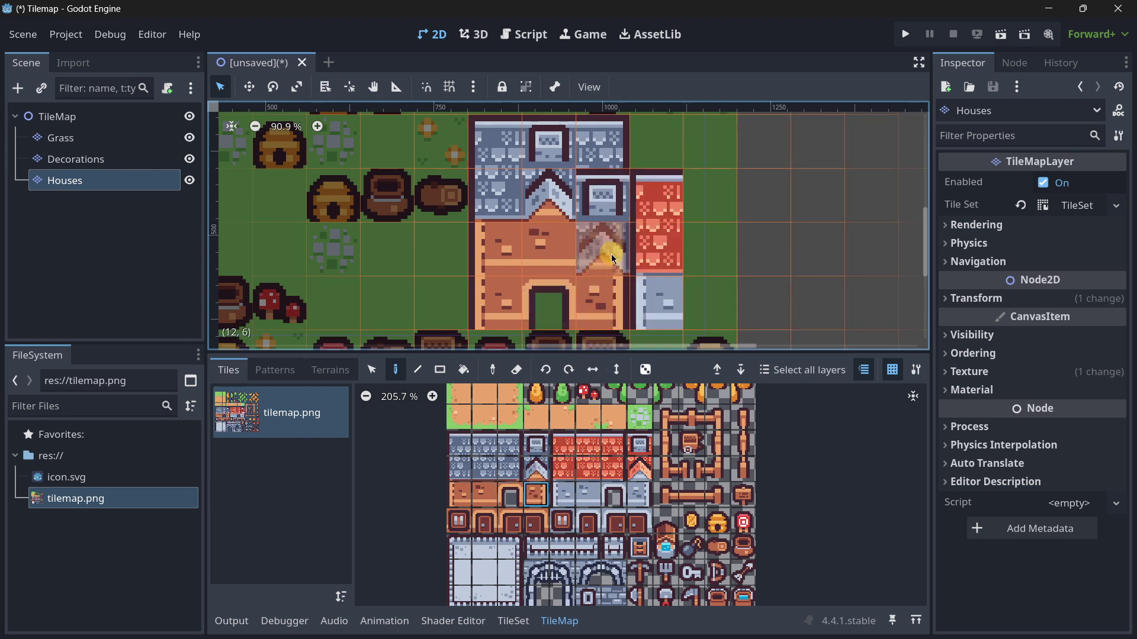
pyautogui.click(613, 258)
pyautogui.click(516, 370)
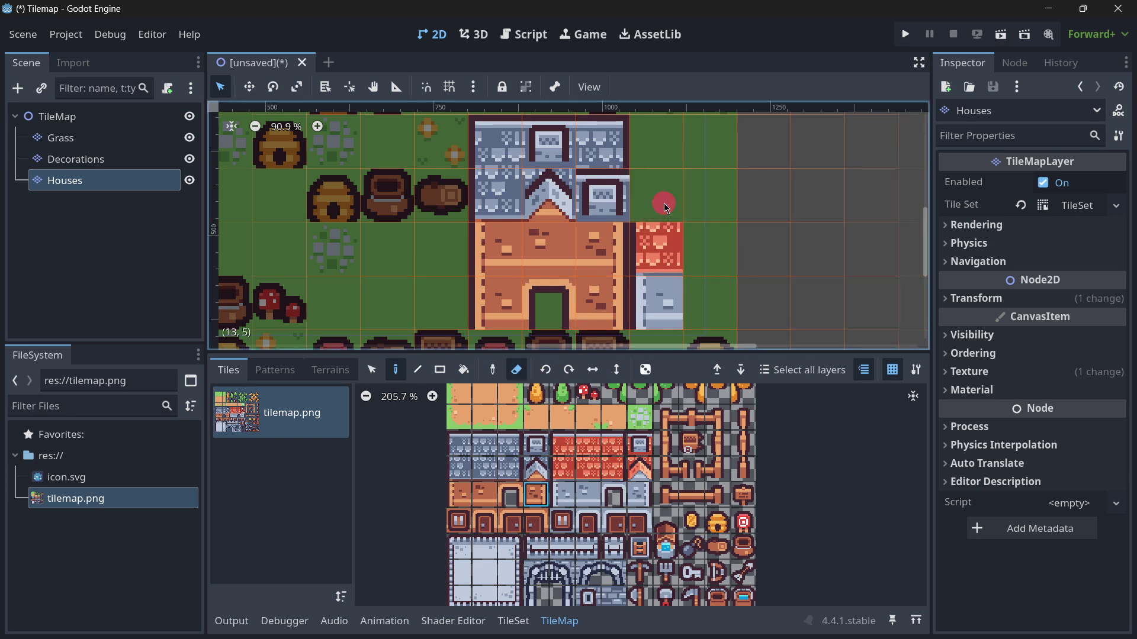
pyautogui.moveTo(663, 204); pyautogui.dragTo(661, 317)
# Step: Turn off the eraser and paint the brown wooden door tile in the house's entrance
pyautogui.scroll(-9, 705, 254)
pyautogui.scroll(1, 572, 461)
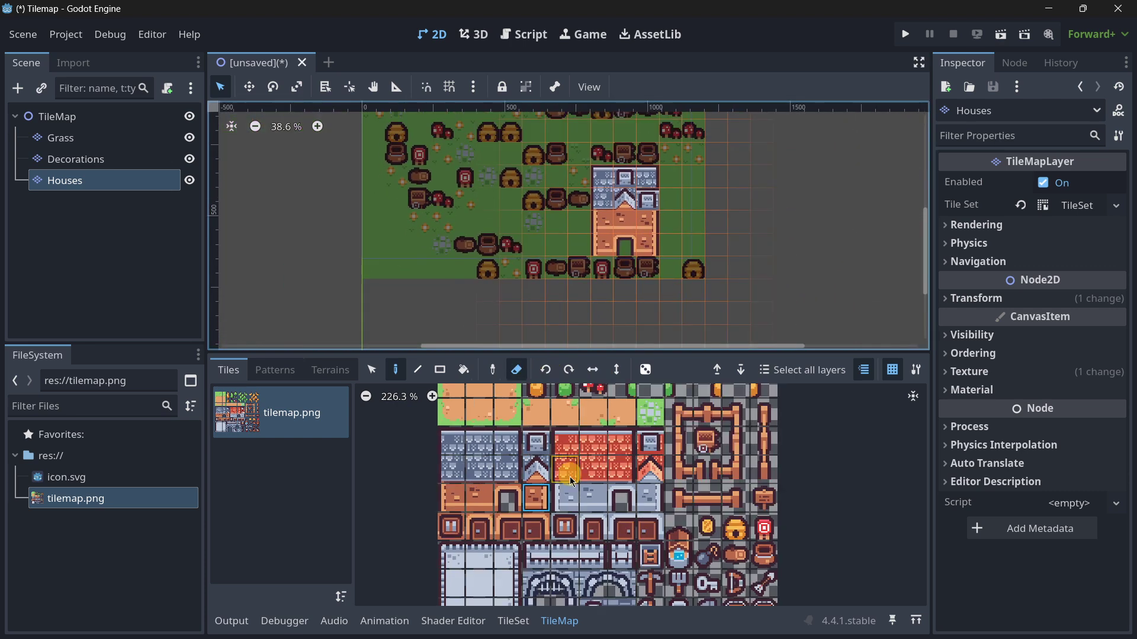
pyautogui.click(486, 525)
pyautogui.click(622, 243)
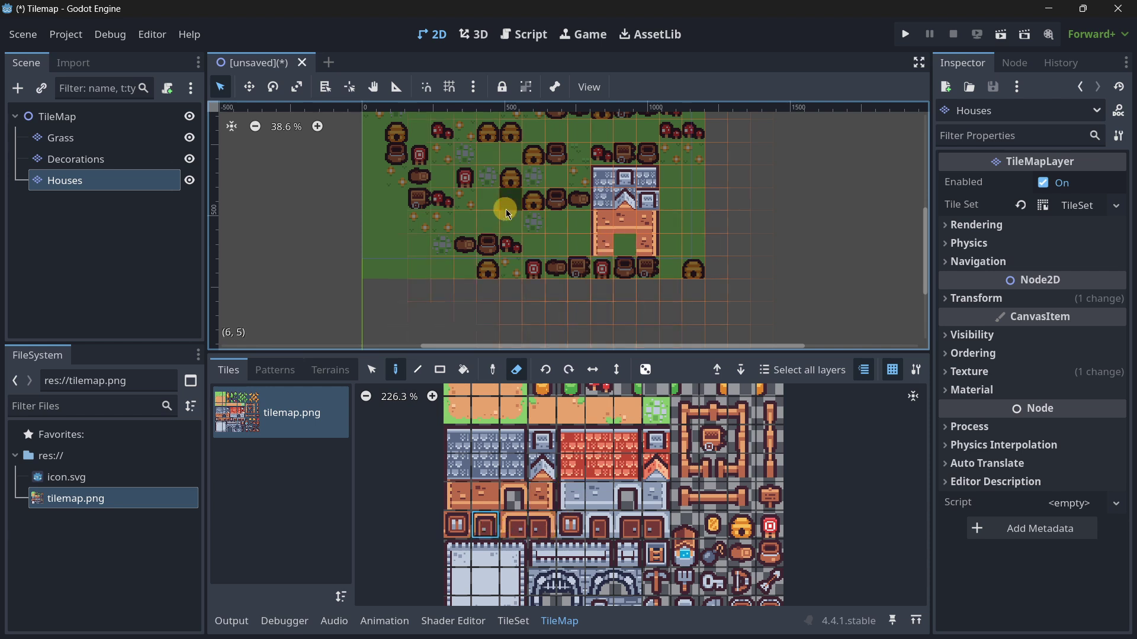
pyautogui.click(516, 370)
pyautogui.click(625, 248)
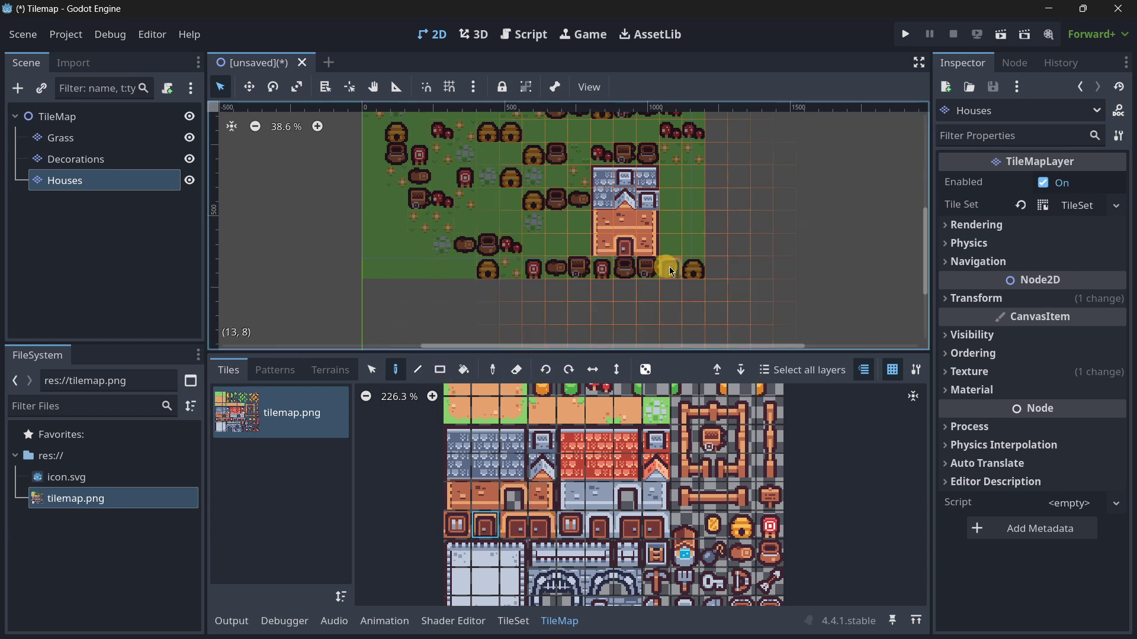
# Step: Toggle the visibility of the Decorations and Houses layers to examine how the house sits over the map
pyautogui.scroll(-9, 646, 266)
pyautogui.click(183, 249)
pyautogui.scroll(8, 632, 256)
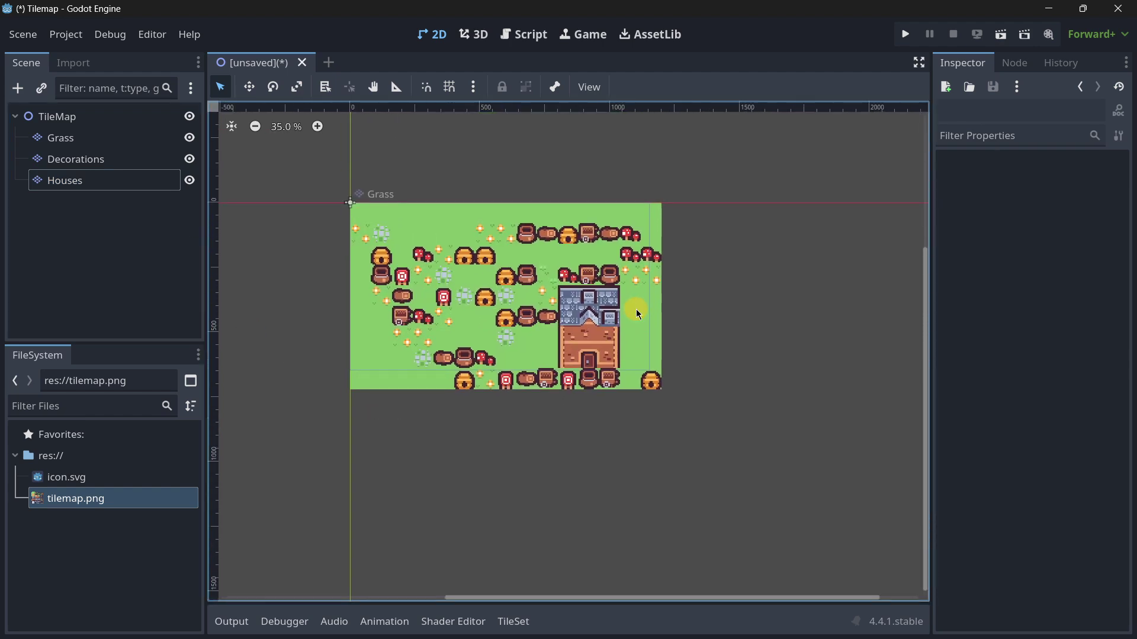
pyautogui.click(189, 159)
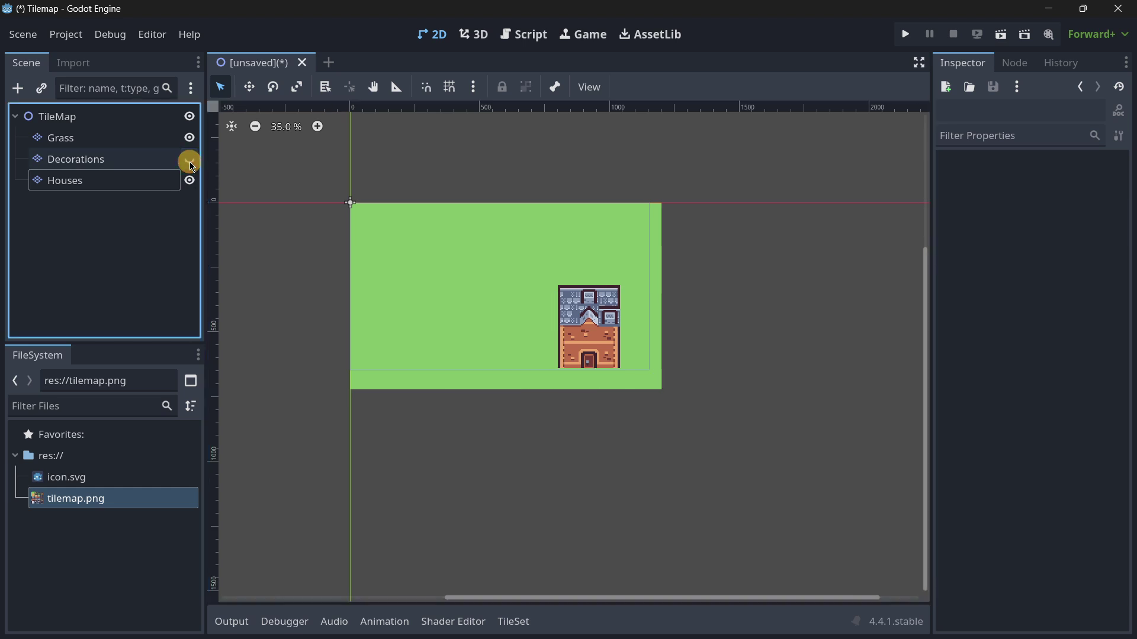
pyautogui.click(189, 180)
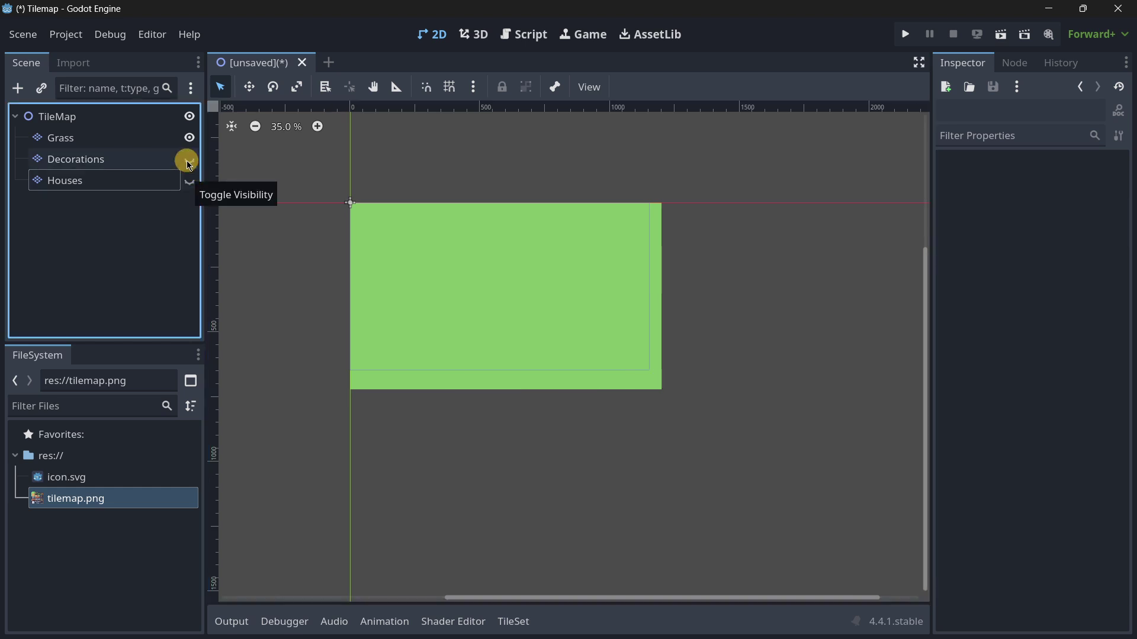
pyautogui.click(190, 161)
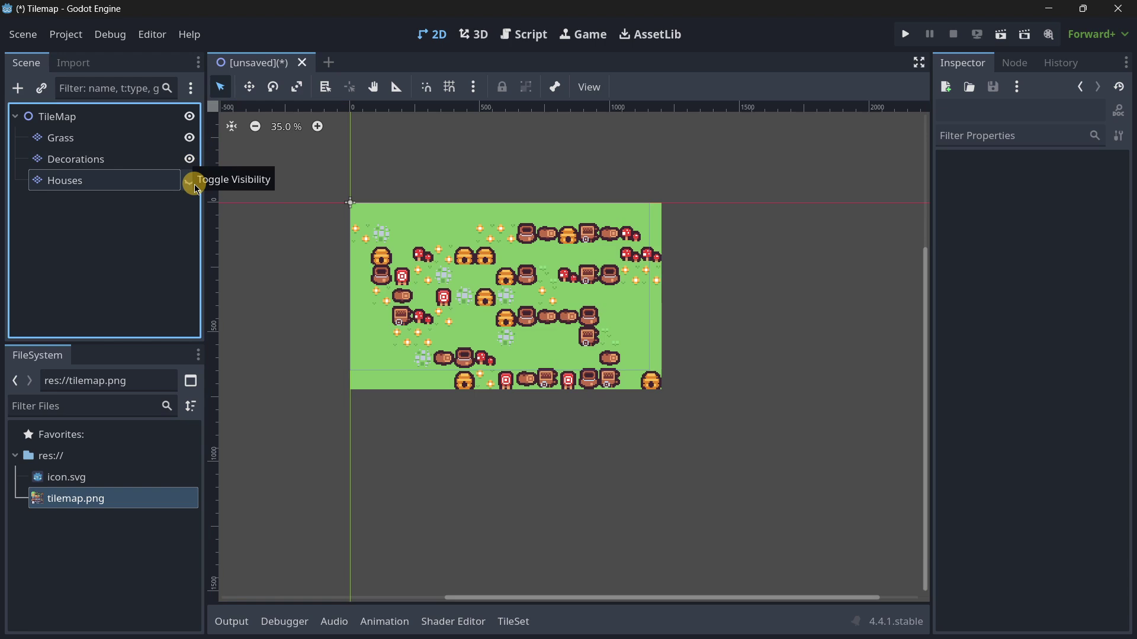
pyautogui.click(194, 184)
pyautogui.click(194, 184)
pyautogui.click(194, 184)
pyautogui.click(193, 184)
pyautogui.click(194, 184)
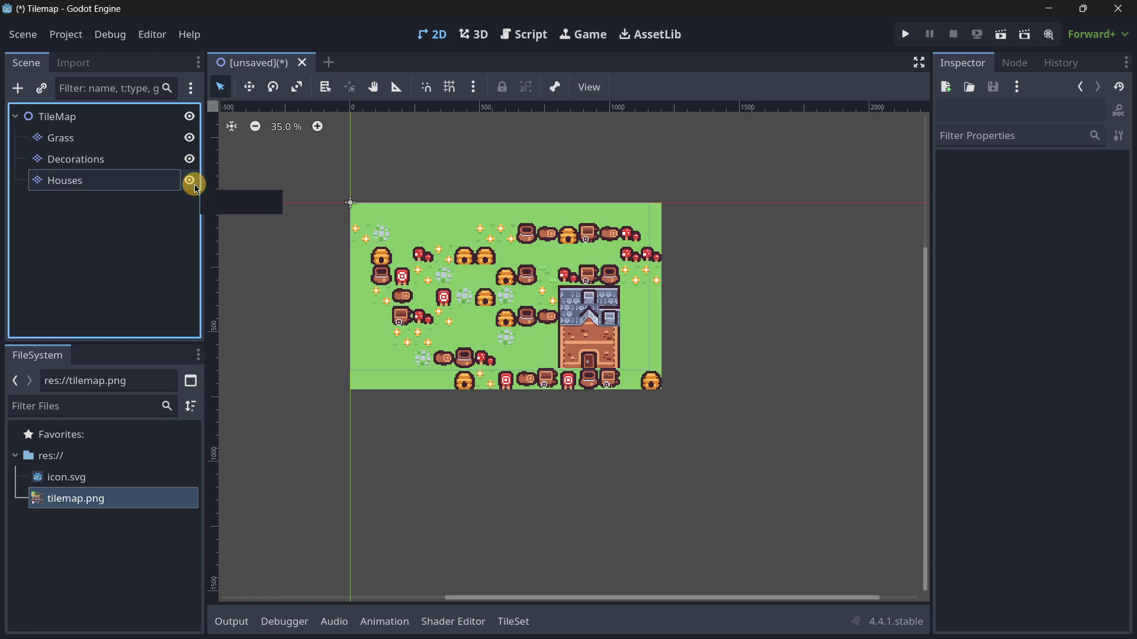
pyautogui.click(127, 176)
pyautogui.click(101, 219)
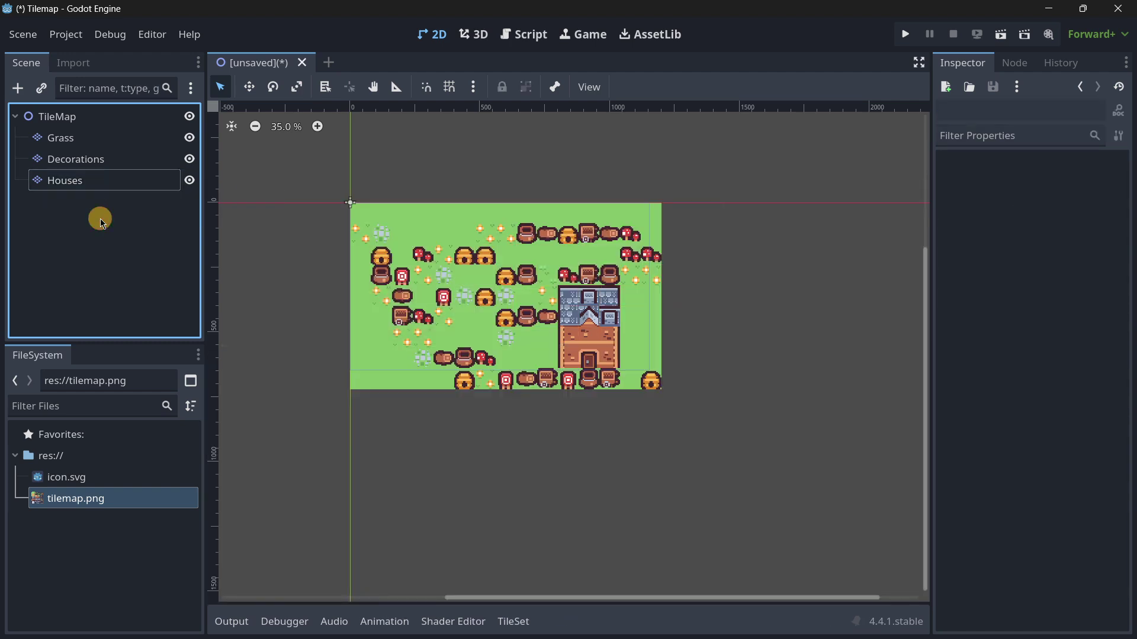
# Step: Move the Houses layer above Decorations in the scene tree and examine the changed drawing order
pyautogui.click(100, 131)
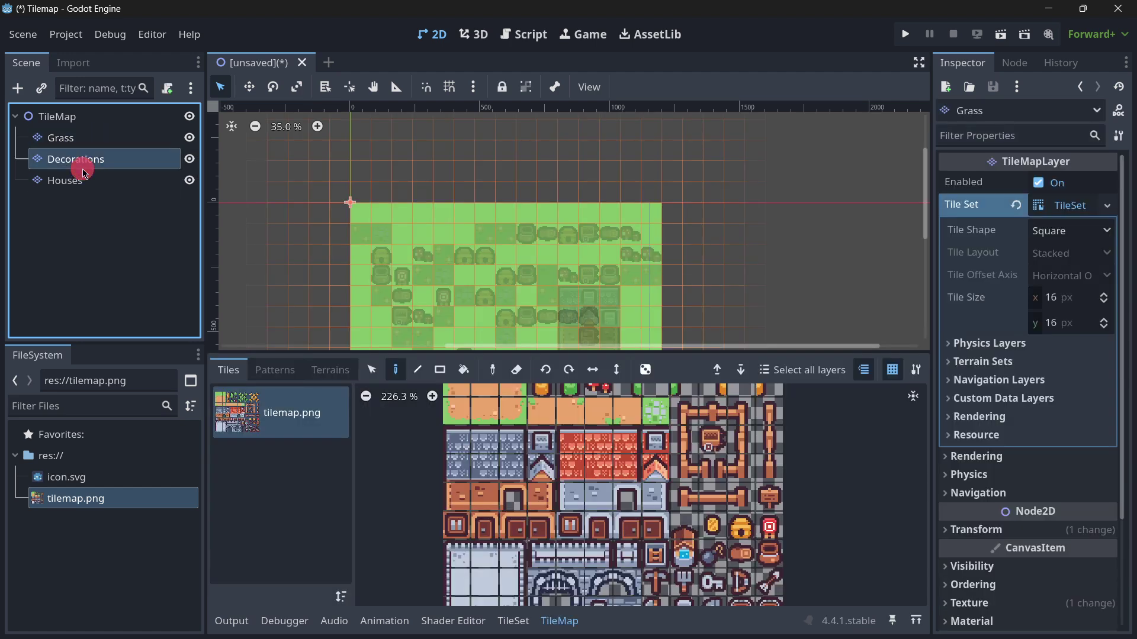
pyautogui.click(75, 159)
pyautogui.click(78, 188)
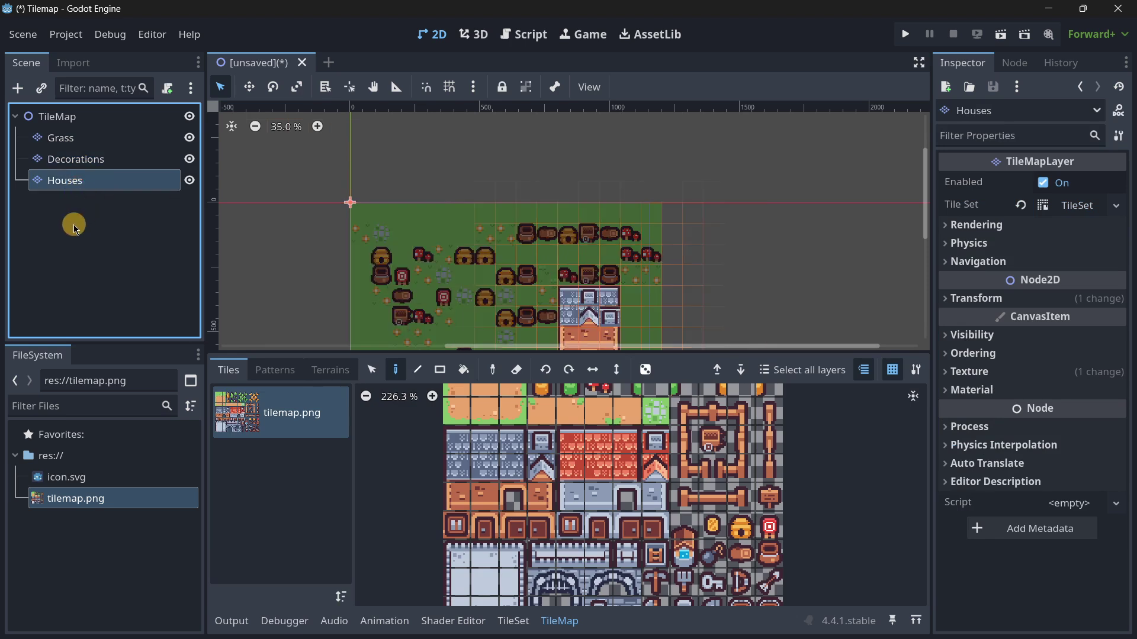
pyautogui.click(74, 225)
pyautogui.moveTo(89, 180); pyautogui.dragTo(92, 153)
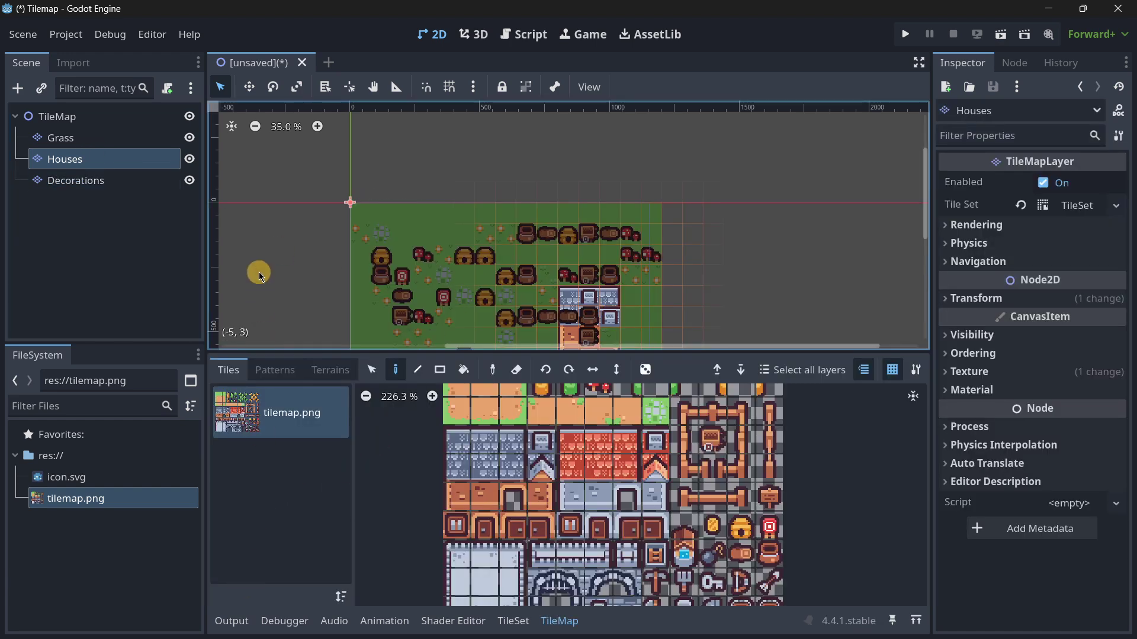
pyautogui.click(232, 619)
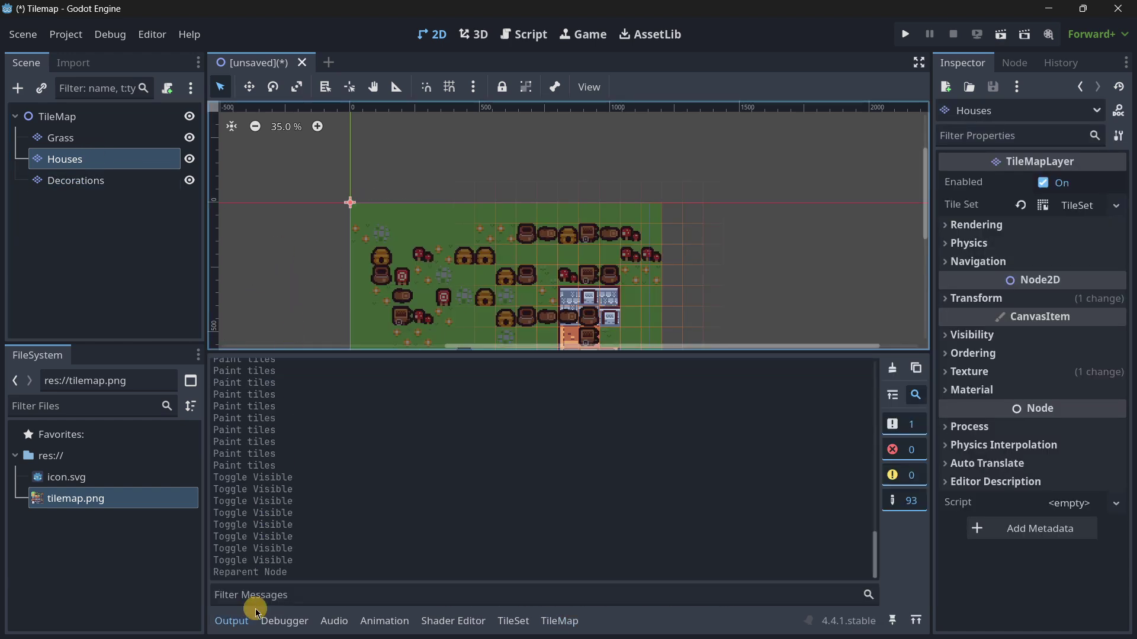
pyautogui.click(251, 616)
pyautogui.click(140, 254)
pyautogui.scroll(5, 534, 301)
# Step: Move the Houses layer back below Decorations and place Grass as the last layer under TileMap
pyautogui.moveTo(137, 164); pyautogui.dragTo(109, 191)
pyautogui.moveTo(50, 148); pyautogui.dragTo(64, 195)
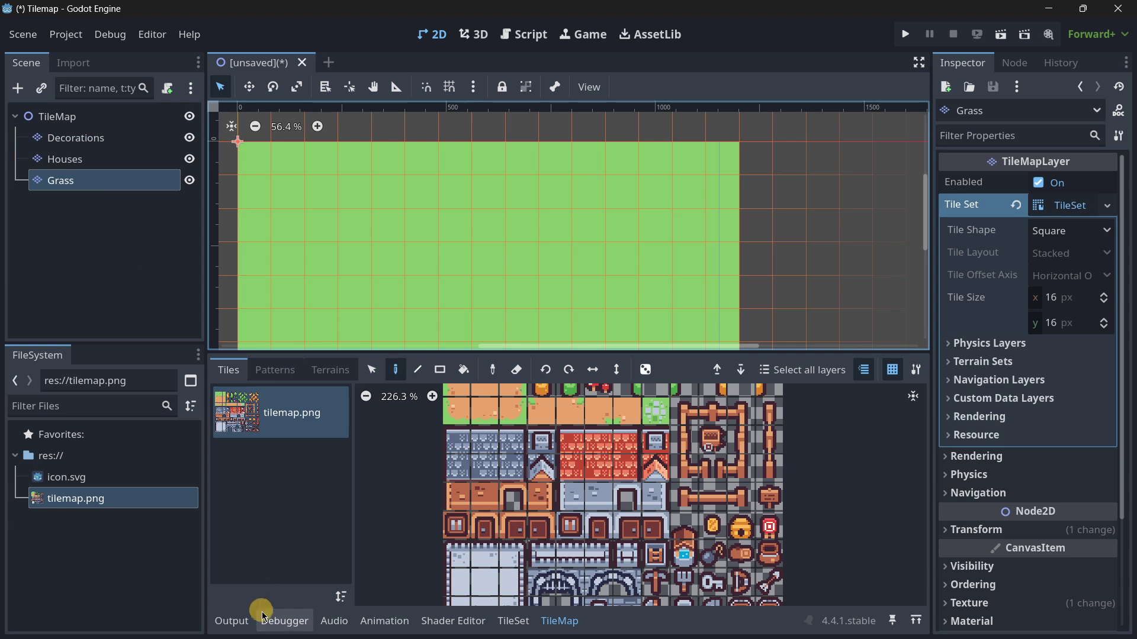
pyautogui.click(554, 621)
pyautogui.scroll(-3, 496, 365)
pyautogui.moveTo(432, 332); pyautogui.dragTo(477, 373, button='middle')
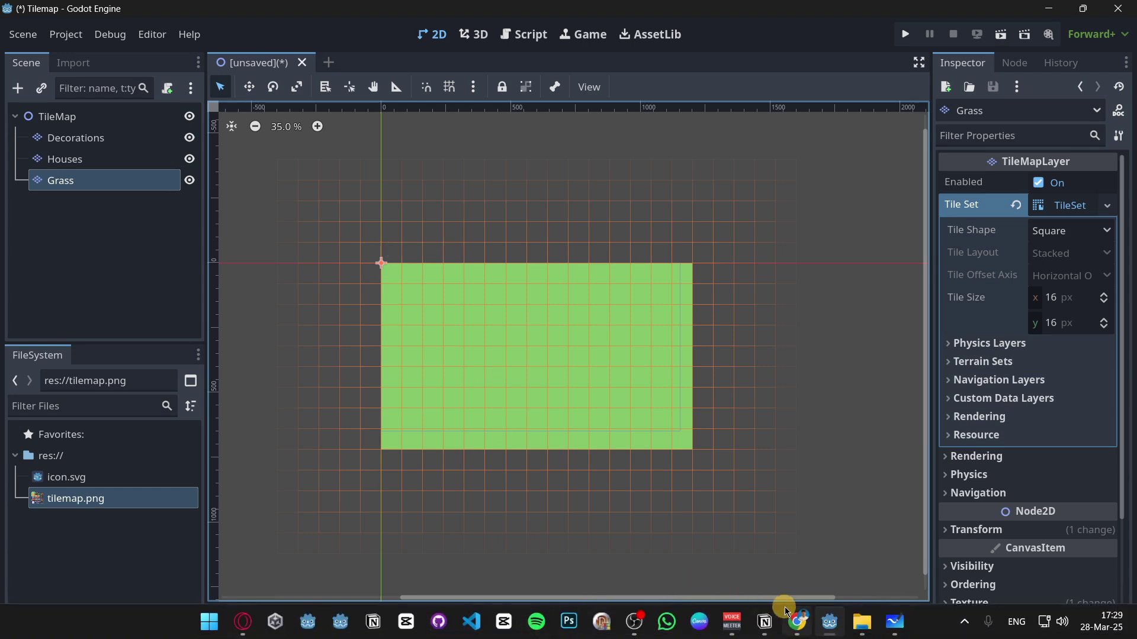
# Step: Switch to Chrome and look through the instructor's list of game development courses on the Udemy profile page
pyautogui.click(797, 620)
pyautogui.scroll(7, 779, 388)
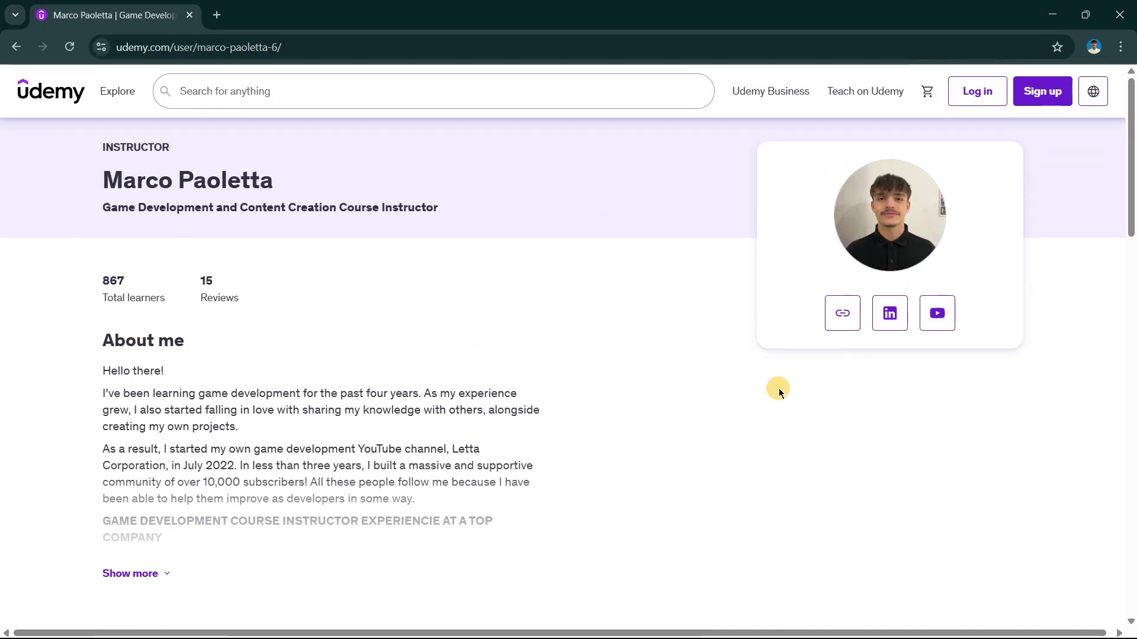
pyautogui.scroll(-8, 779, 389)
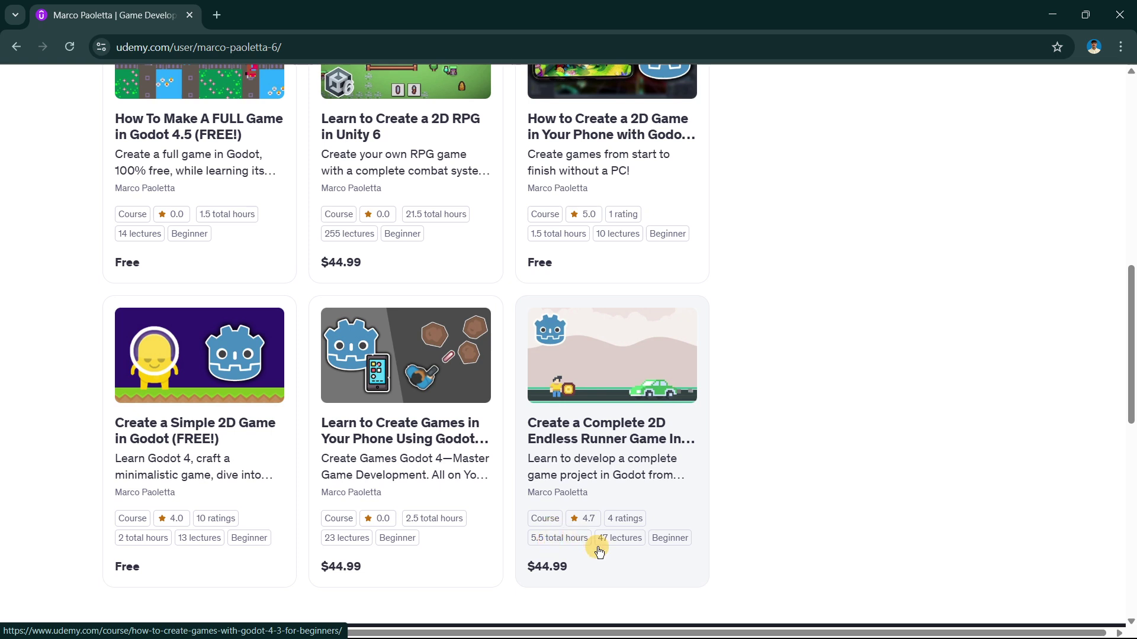
pyautogui.scroll(-1, 599, 552)
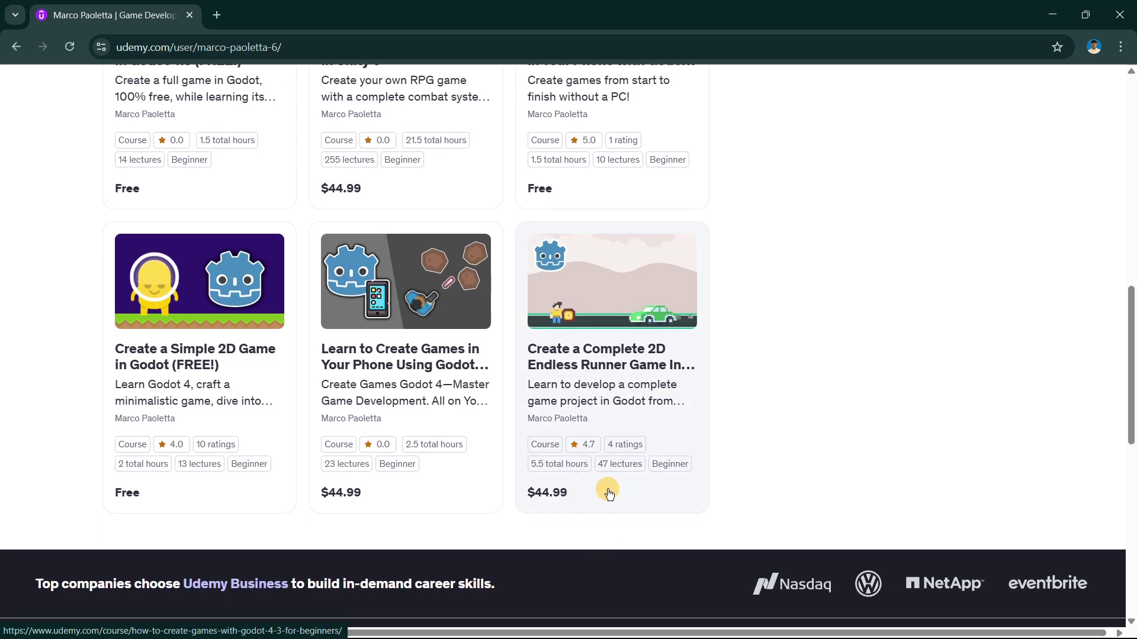
pyautogui.scroll(2, 593, 477)
pyautogui.scroll(-2, 592, 468)
pyautogui.scroll(2, 415, 429)
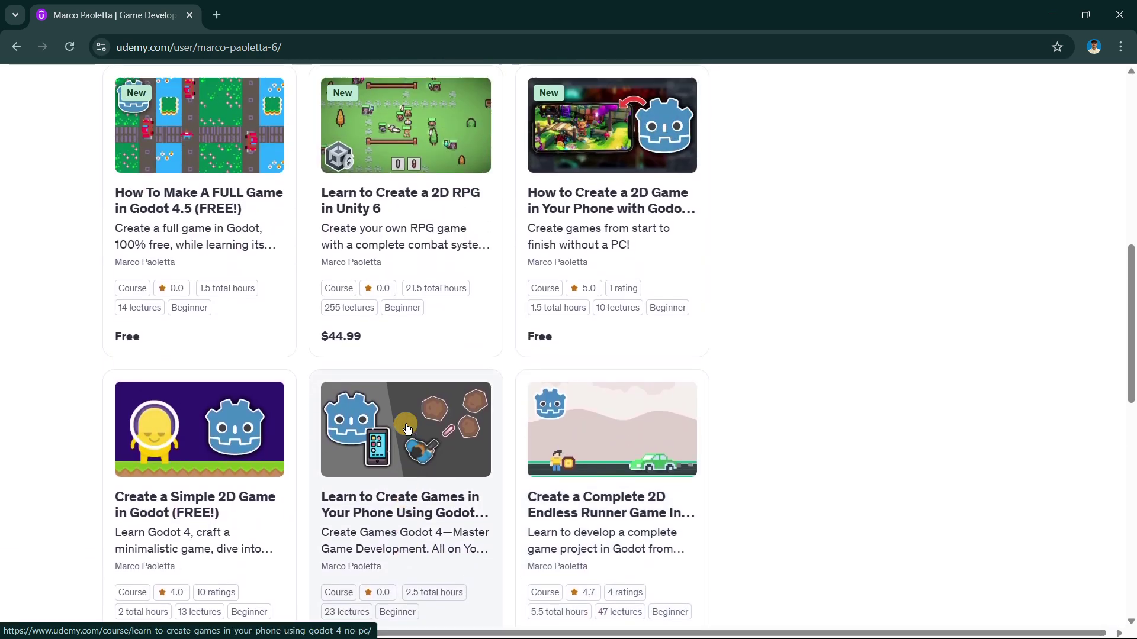
pyautogui.scroll(-2, 349, 462)
pyautogui.scroll(3, 243, 453)
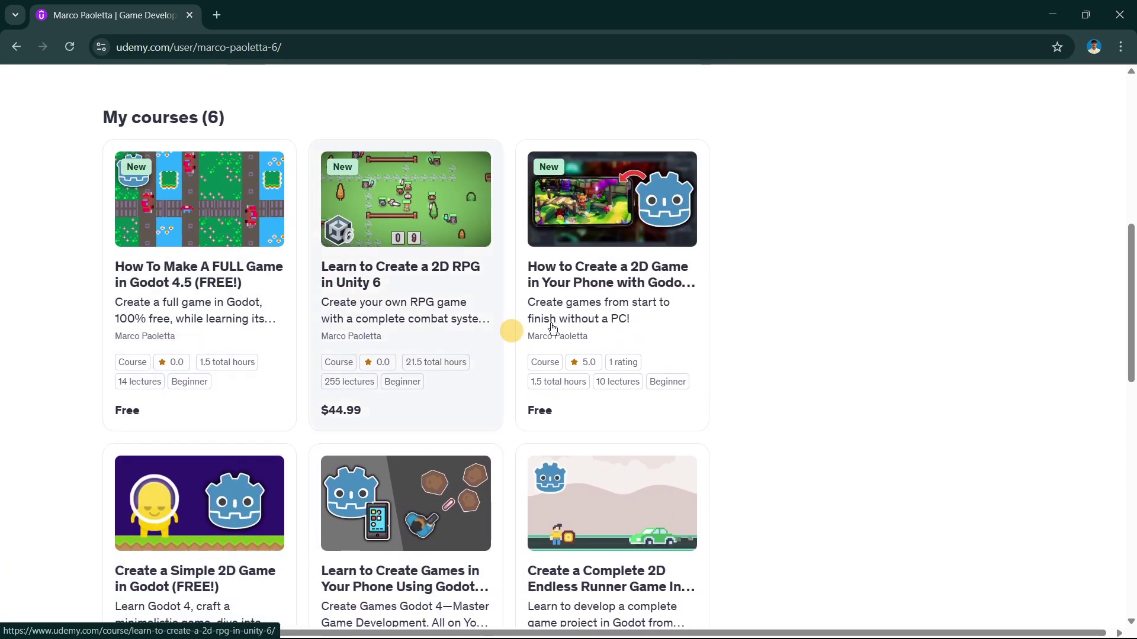
pyautogui.scroll(-3, 136, 366)
pyautogui.scroll(4, 148, 379)
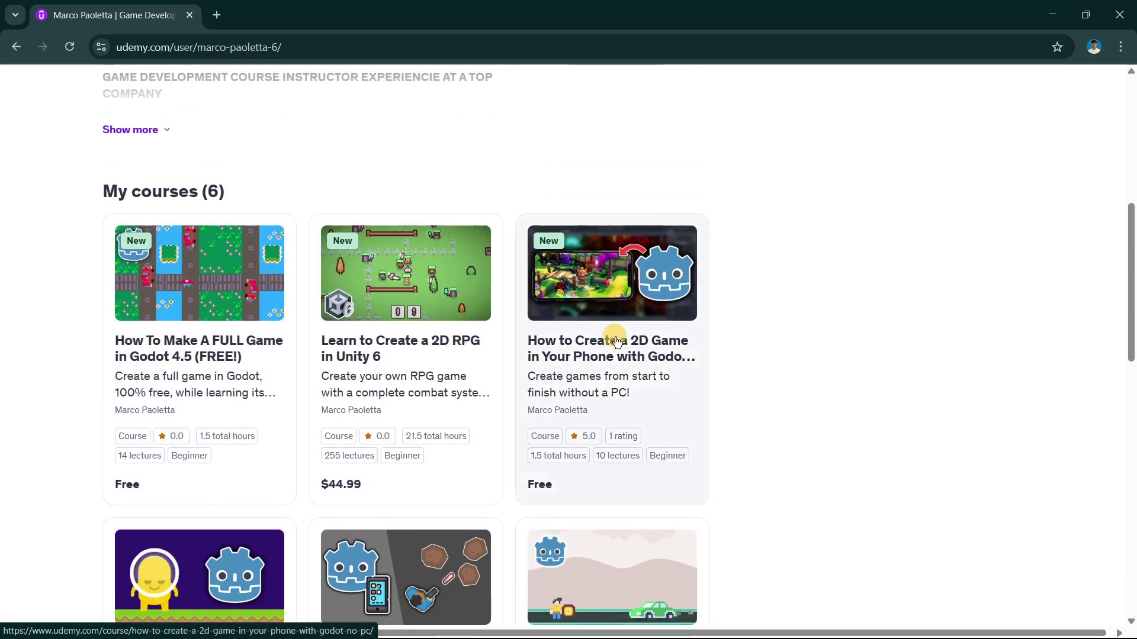
pyautogui.scroll(-1, 619, 337)
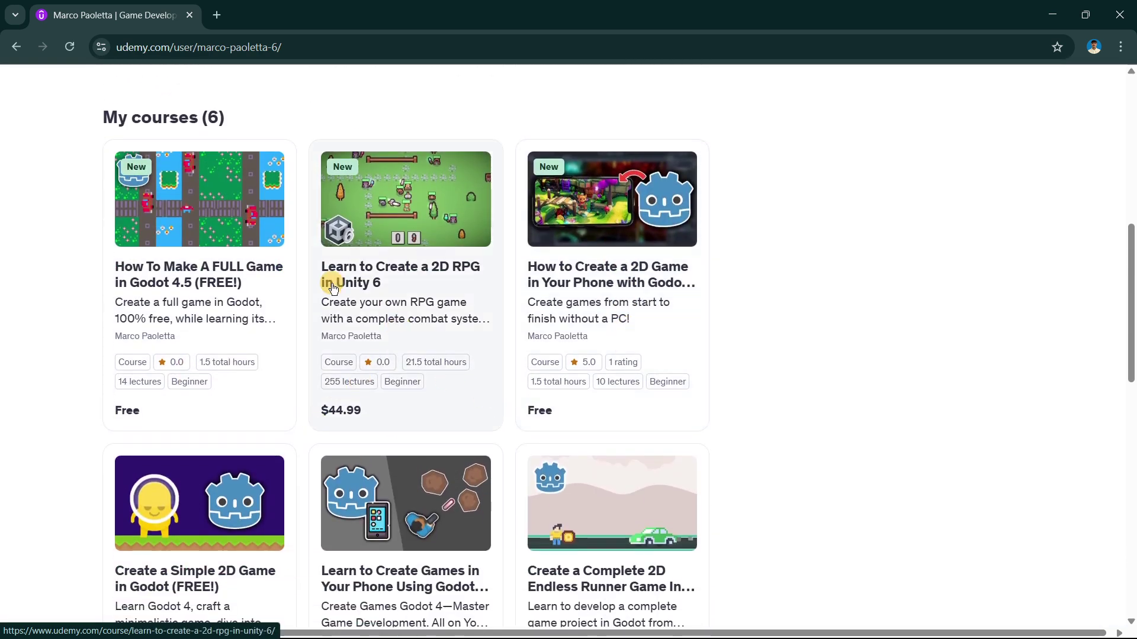